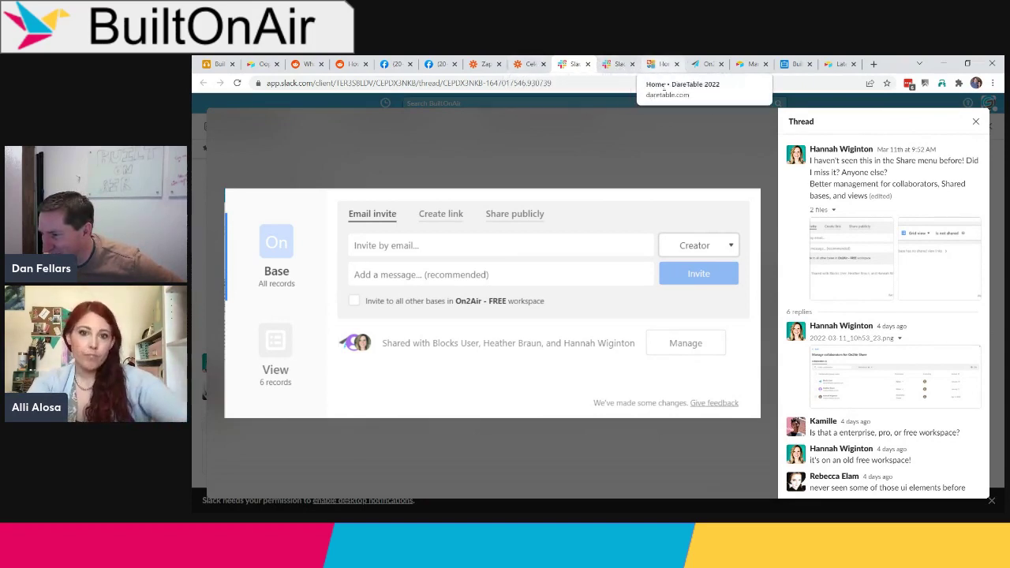
Step: Switch to the Airtable attachment viewer and advance to the On2Air Spotlight slide
{"action": "left_click", "coordinate": [215, 64]}
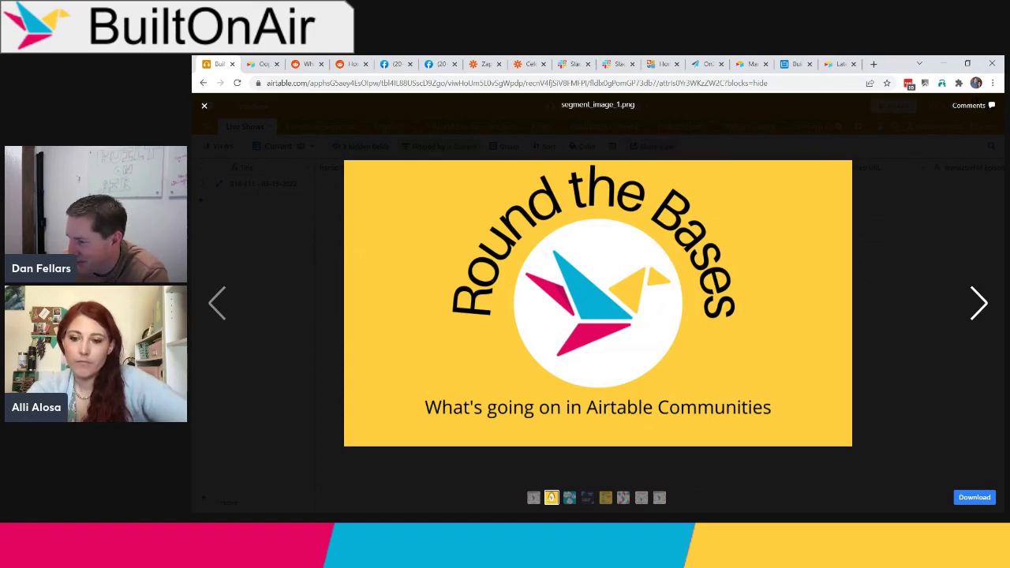
{"action": "left_click", "coordinate": [978, 305]}
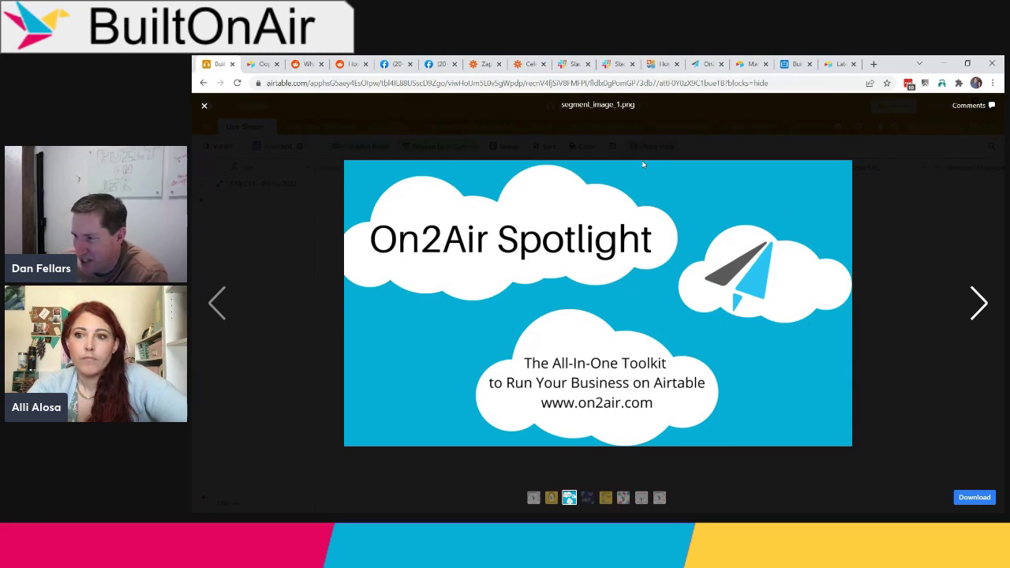
Step: Switch to On2Air Actions and open the New Google Docs function's configuration details for updating
{"action": "left_click", "coordinate": [700, 63]}
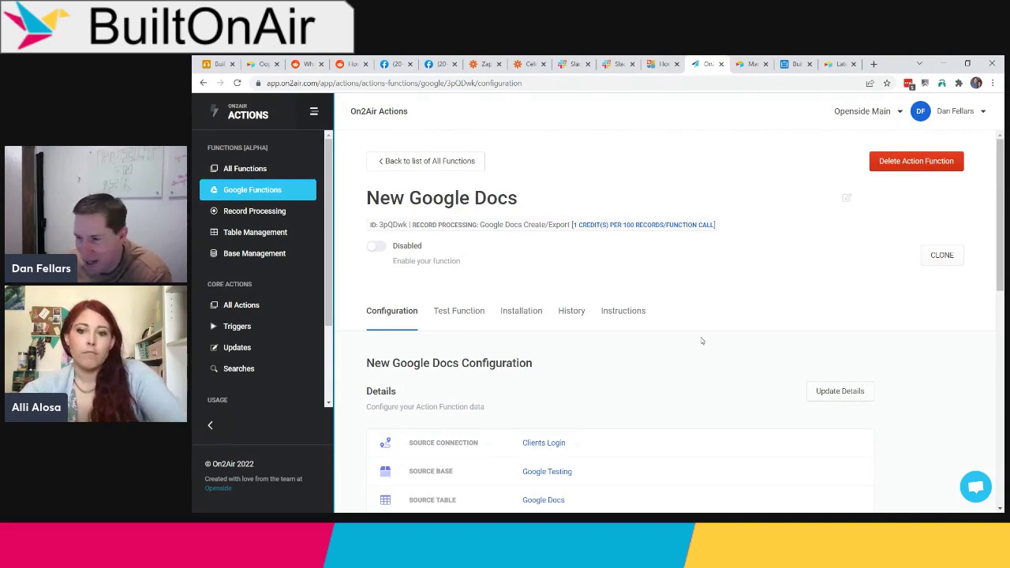
{"action": "scroll", "coordinate": [738, 341], "scroll_direction": "down", "scroll_amount": 2}
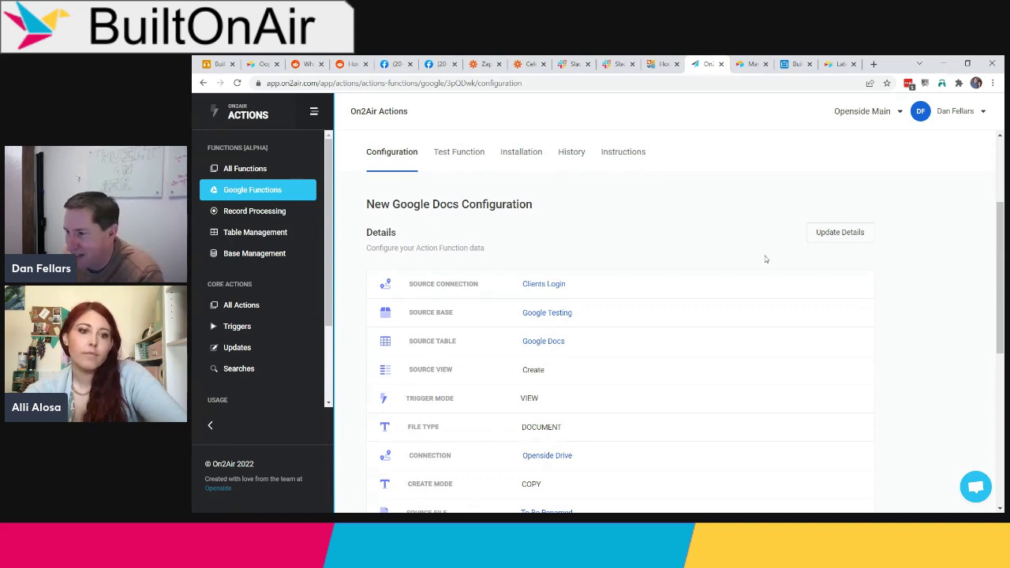
{"action": "left_click", "coordinate": [840, 233]}
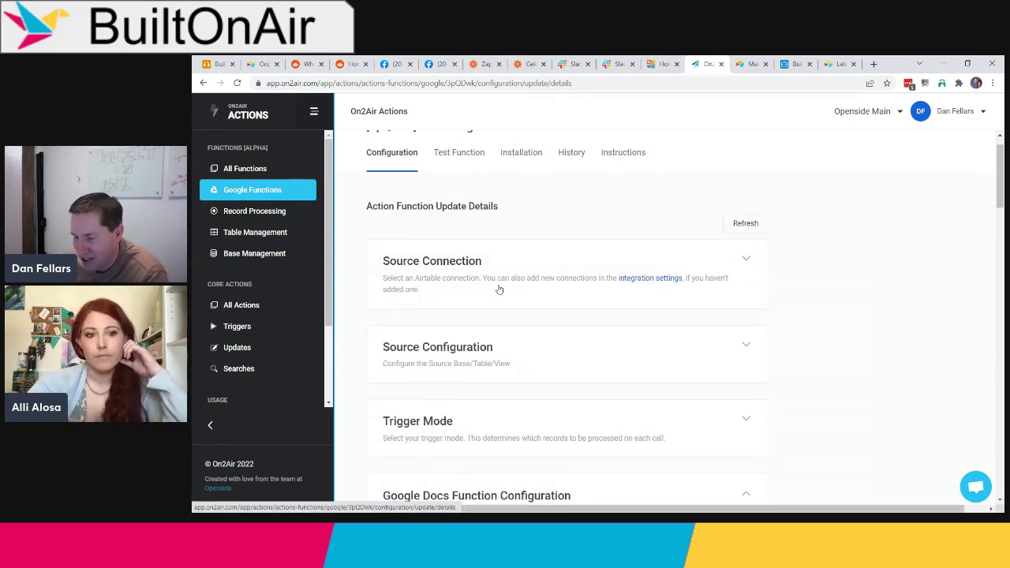
Step: Set the source file mode in the Google Docs function configuration to Use Dynamic Templates
{"action": "scroll", "coordinate": [505, 297], "scroll_direction": "down", "scroll_amount": 2}
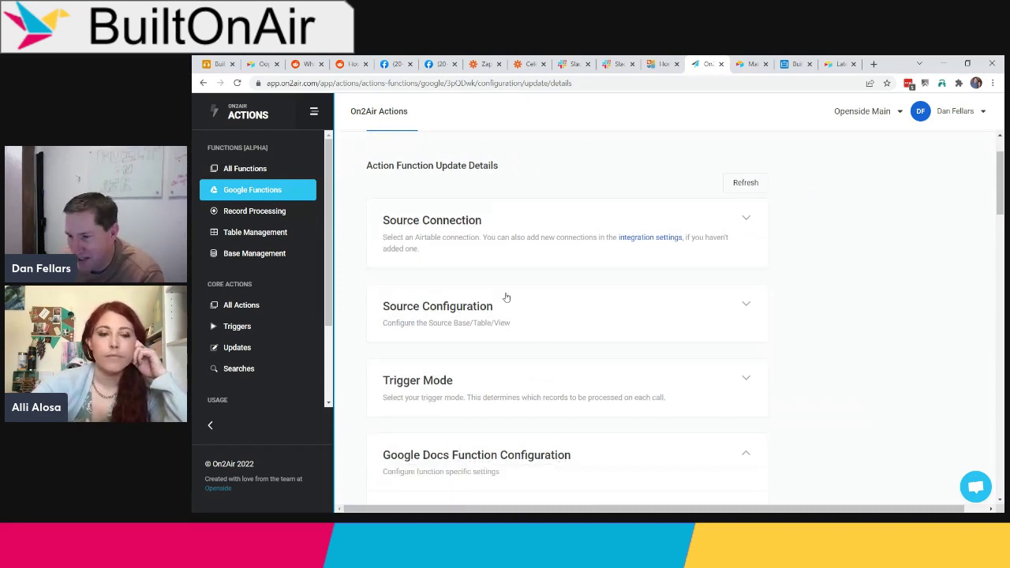
{"action": "scroll", "coordinate": [553, 339], "scroll_direction": "down", "scroll_amount": 2}
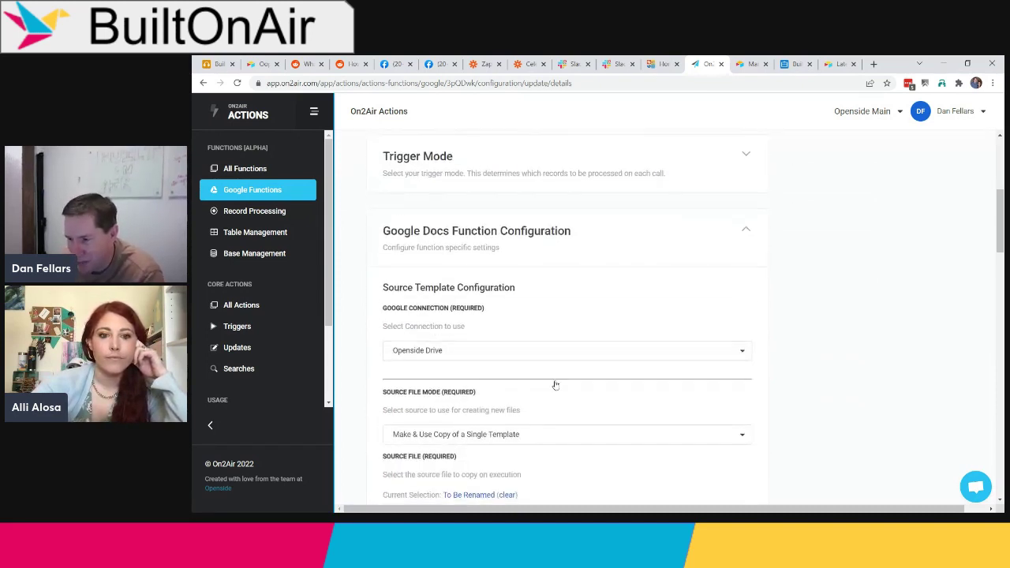
{"action": "scroll", "coordinate": [556, 386], "scroll_direction": "down", "scroll_amount": 2}
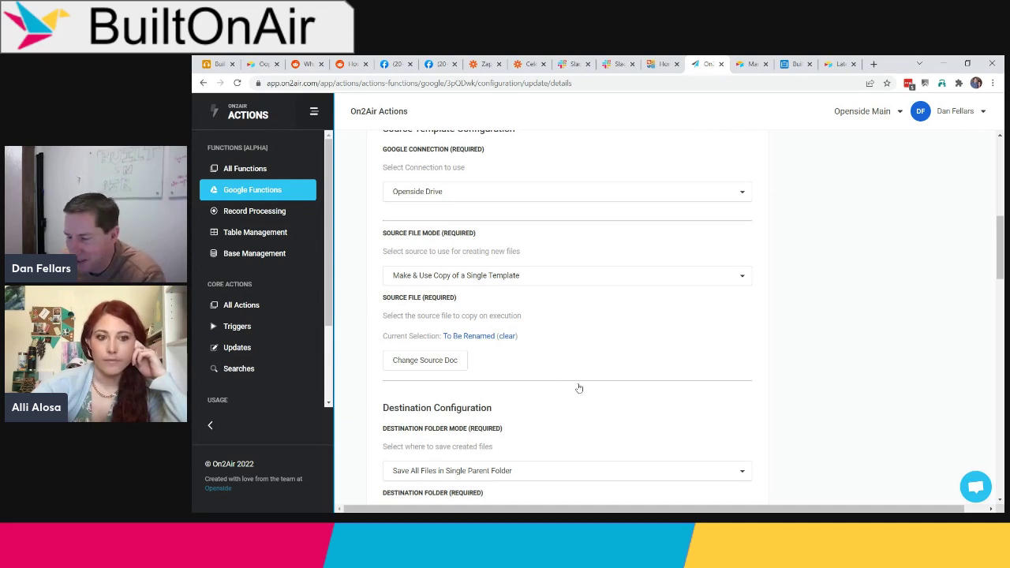
{"action": "scroll", "coordinate": [601, 368], "scroll_direction": "up", "scroll_amount": 1}
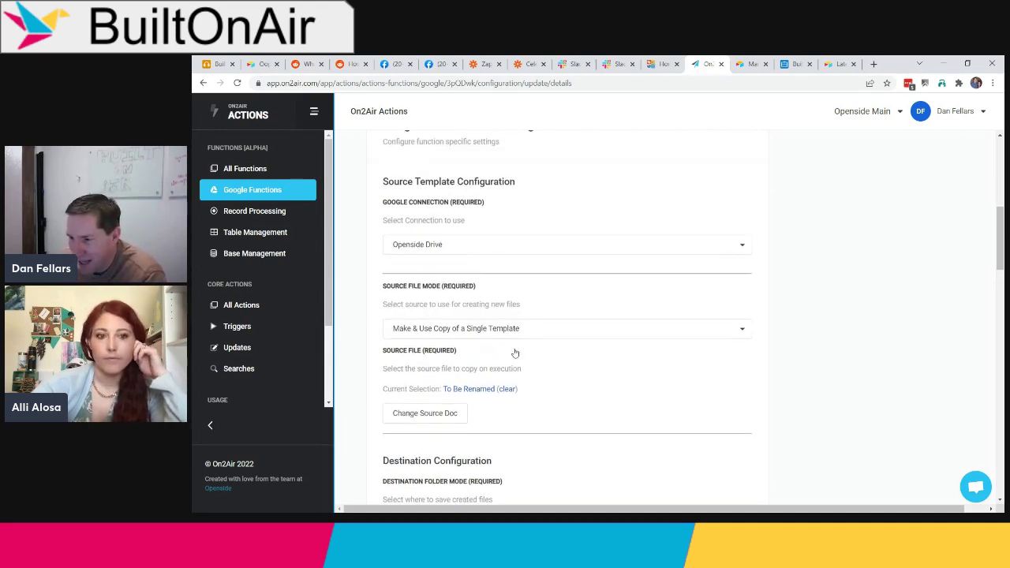
{"action": "scroll", "coordinate": [549, 379], "scroll_direction": "down", "scroll_amount": 1}
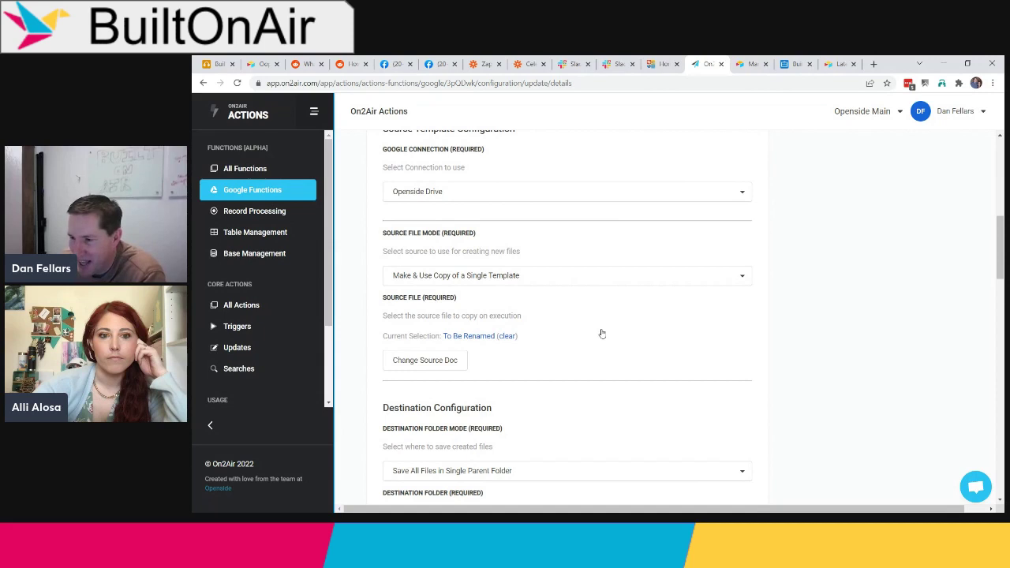
{"action": "scroll", "coordinate": [588, 330], "scroll_direction": "down", "scroll_amount": 1}
{"action": "left_click", "coordinate": [439, 227]}
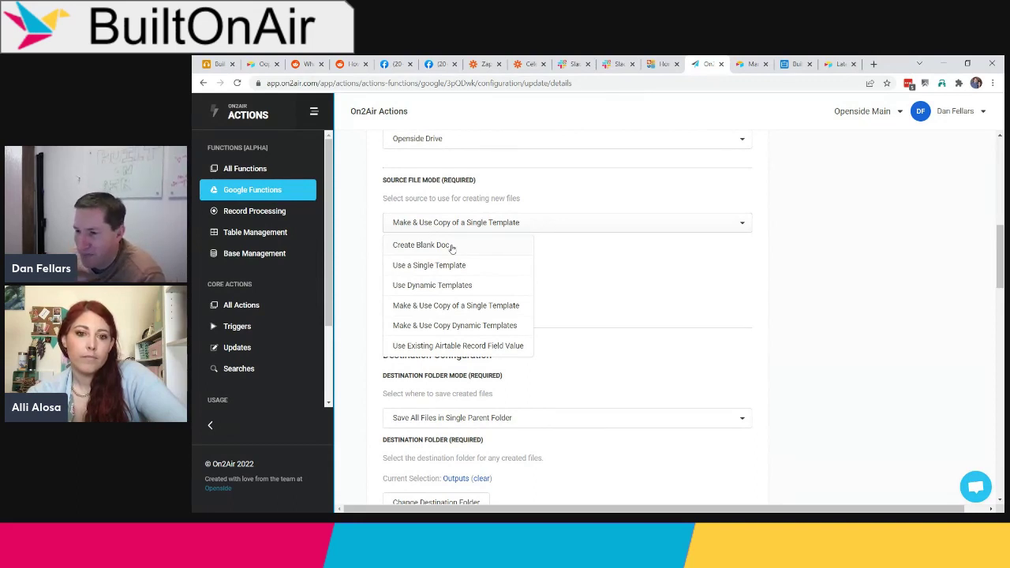
{"action": "left_click", "coordinate": [459, 286]}
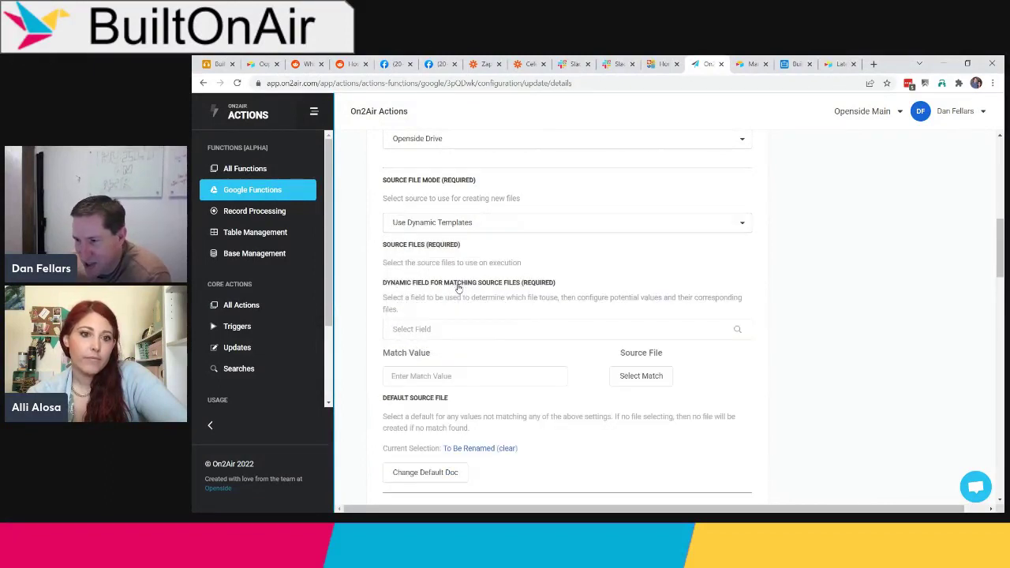
Step: Choose the Formula URLS field as the dynamic field for matching source files
{"action": "left_click", "coordinate": [463, 331]}
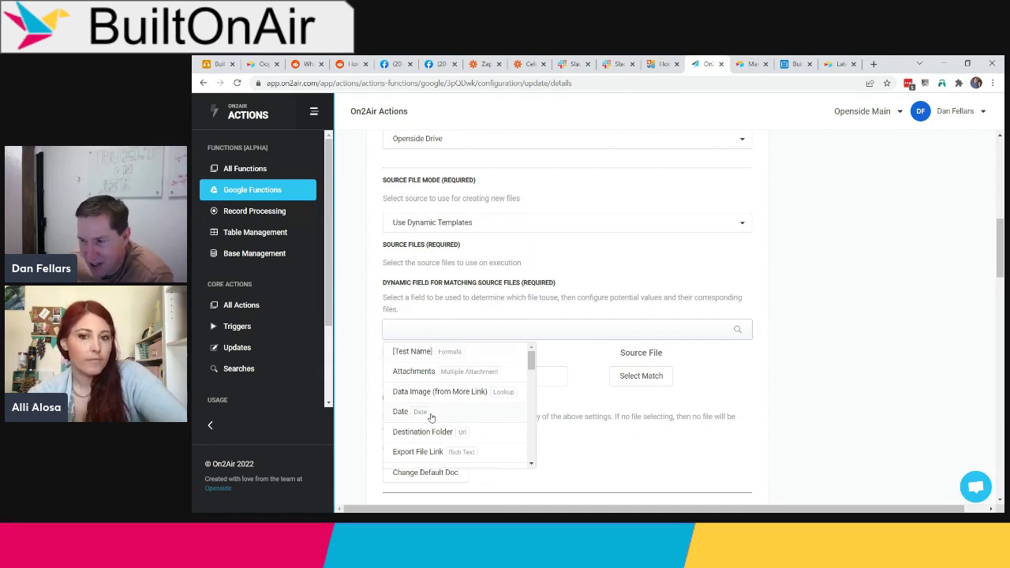
{"action": "scroll", "coordinate": [431, 417], "scroll_direction": "down", "scroll_amount": 1}
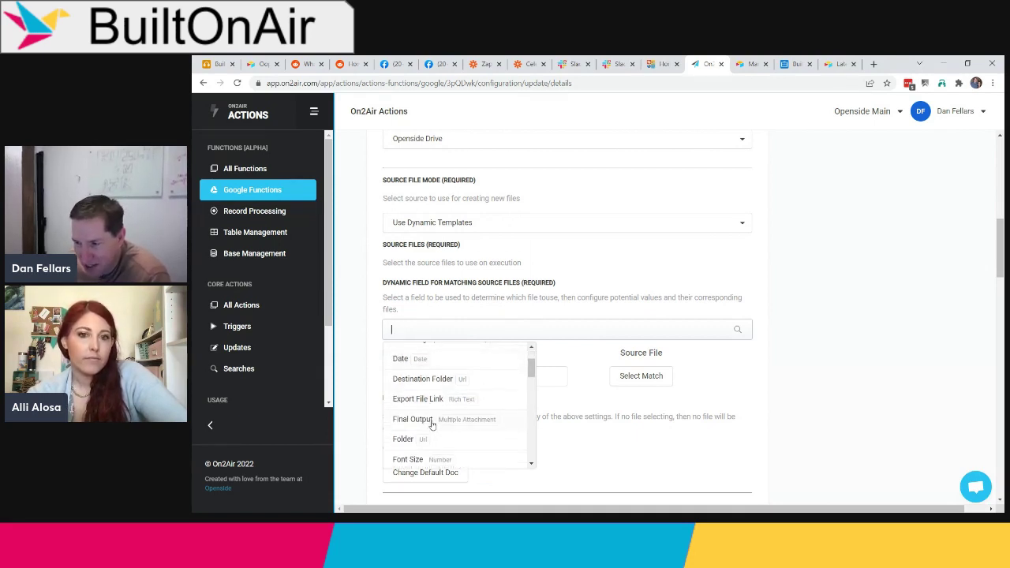
{"action": "scroll", "coordinate": [431, 424], "scroll_direction": "down", "scroll_amount": 1}
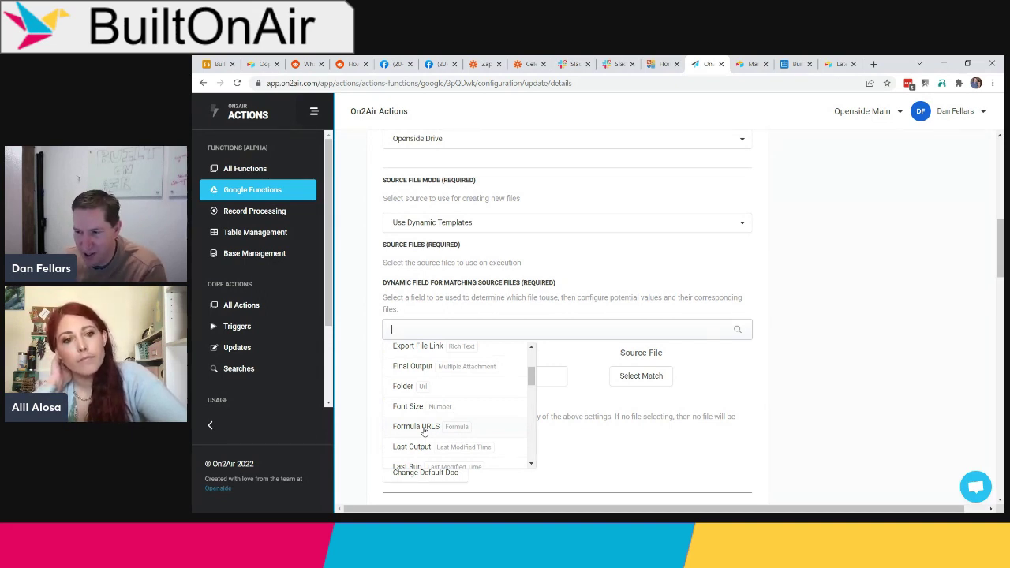
{"action": "left_click", "coordinate": [422, 427]}
{"action": "left_click", "coordinate": [459, 377]}
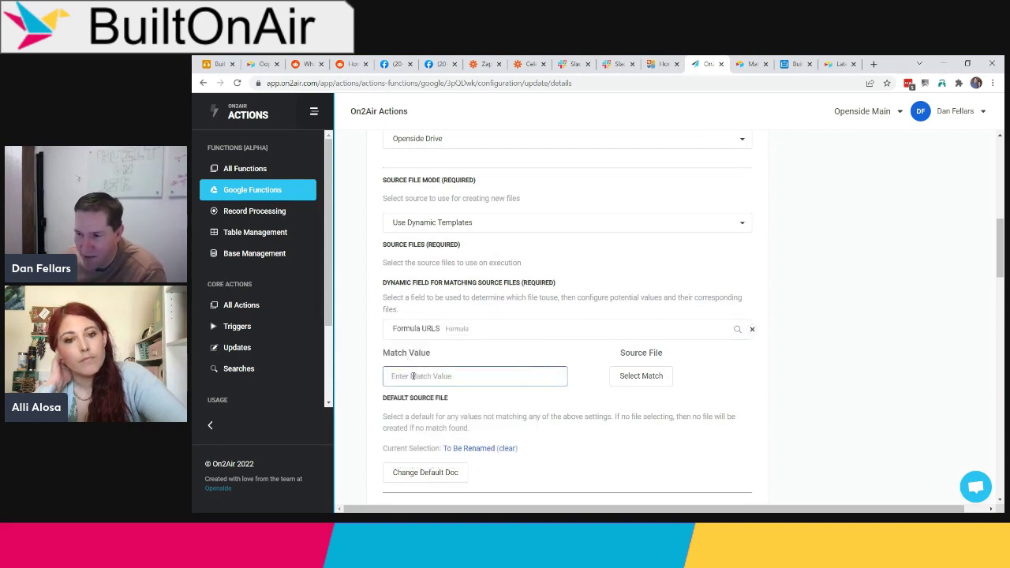
{"action": "left_click", "coordinate": [627, 384]}
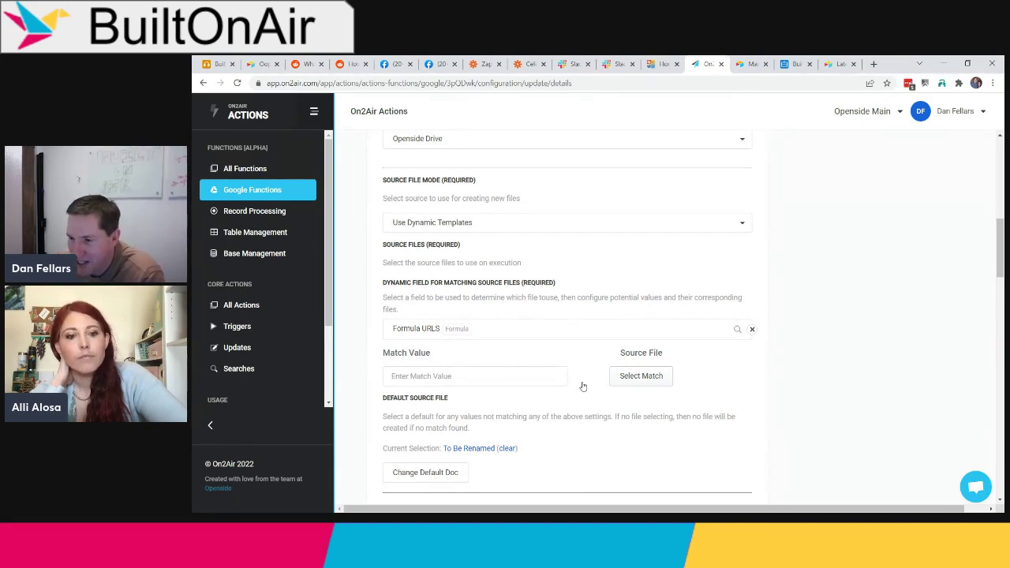
Step: Review the destination folder, new file title and URL storage settings, and examine the available Field Merge Output modes
{"action": "scroll", "coordinate": [583, 386], "scroll_direction": "down", "scroll_amount": 3}
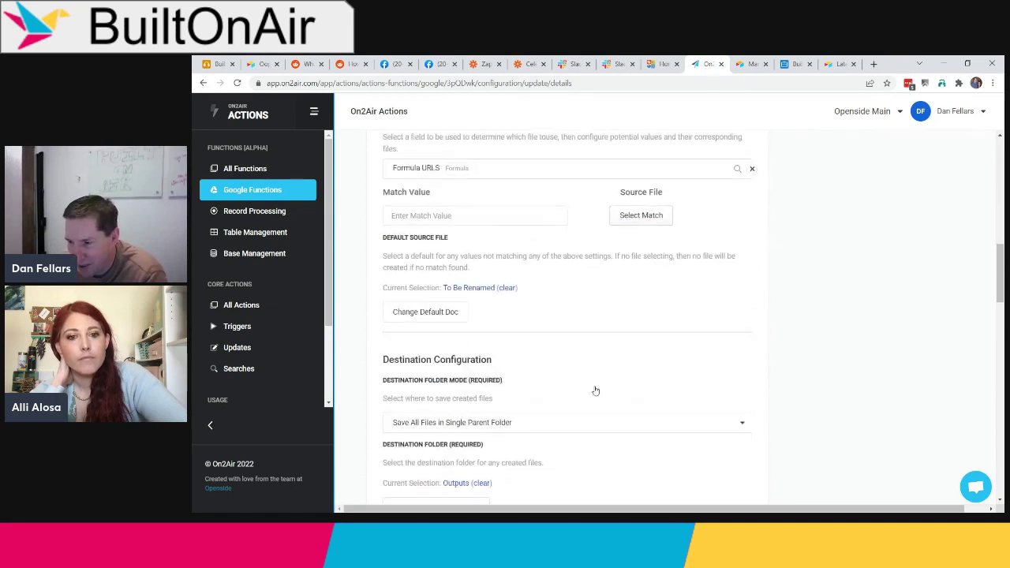
{"action": "scroll", "coordinate": [593, 385], "scroll_direction": "down", "scroll_amount": 2}
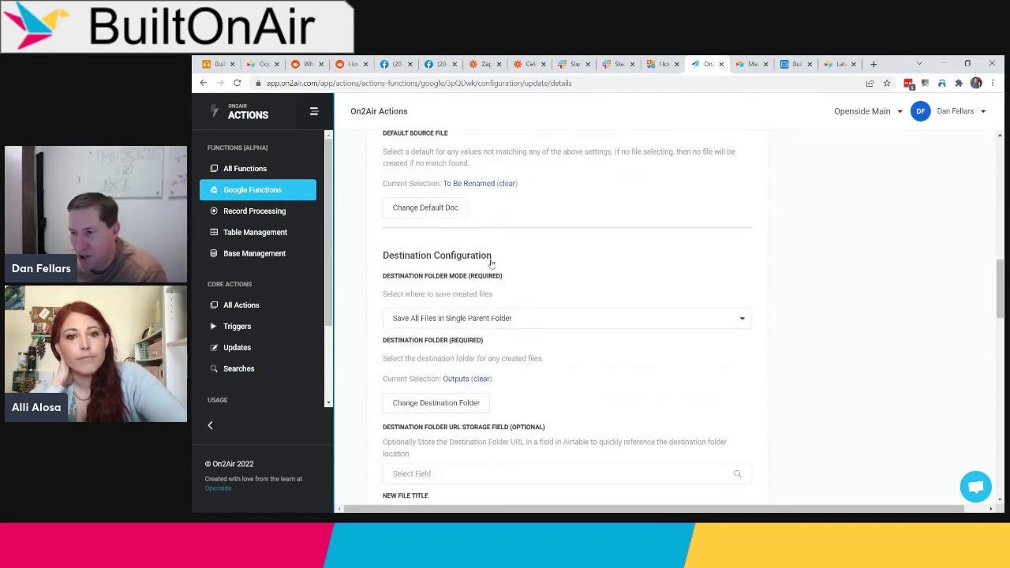
{"action": "scroll", "coordinate": [542, 376], "scroll_direction": "down", "scroll_amount": 3}
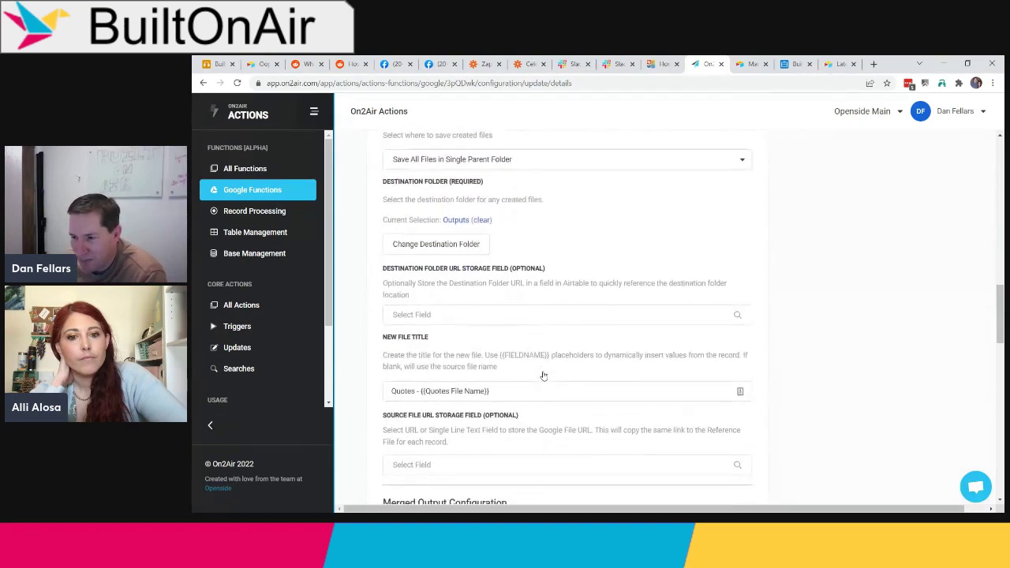
{"action": "scroll", "coordinate": [536, 352], "scroll_direction": "down", "scroll_amount": 1}
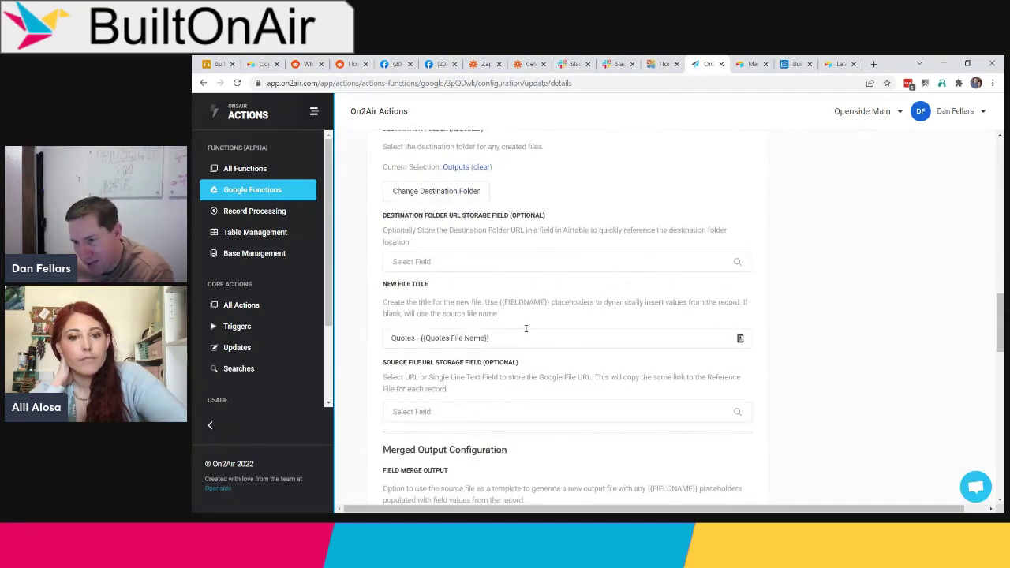
{"action": "scroll", "coordinate": [525, 337], "scroll_direction": "down", "scroll_amount": 2}
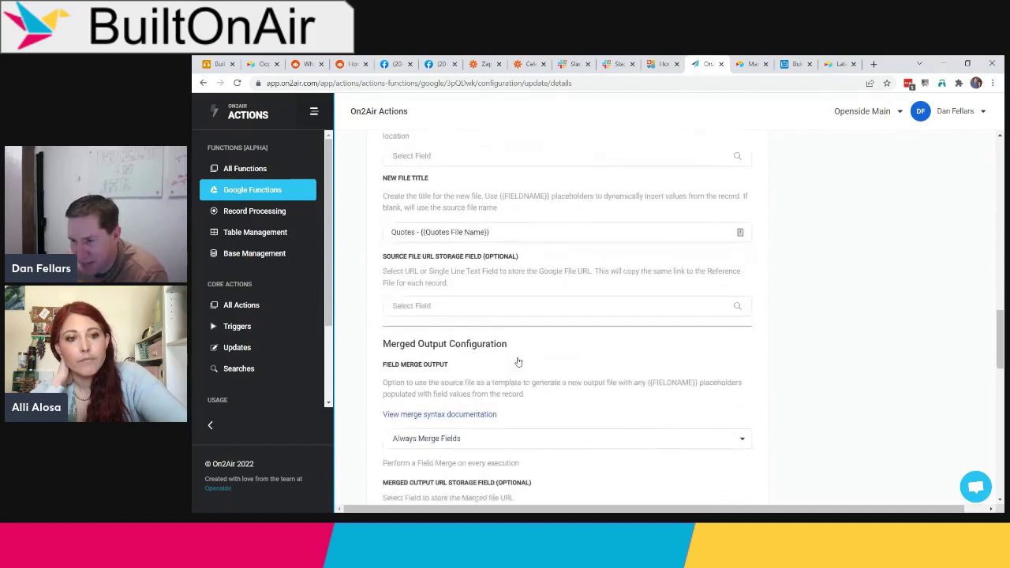
{"action": "scroll", "coordinate": [511, 340], "scroll_direction": "down", "scroll_amount": 1}
{"action": "scroll", "coordinate": [443, 324], "scroll_direction": "down", "scroll_amount": 1}
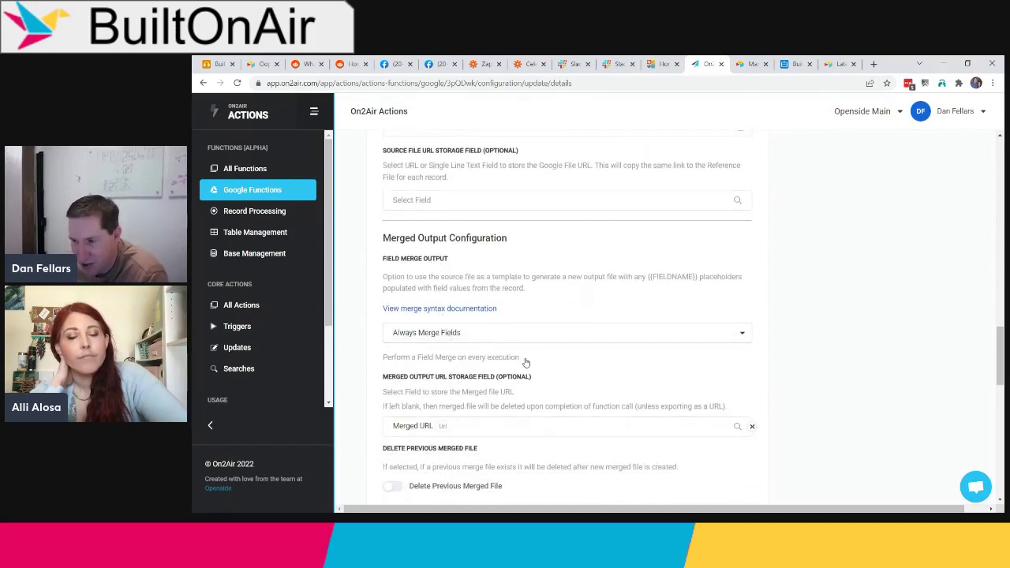
{"action": "left_click", "coordinate": [451, 334]}
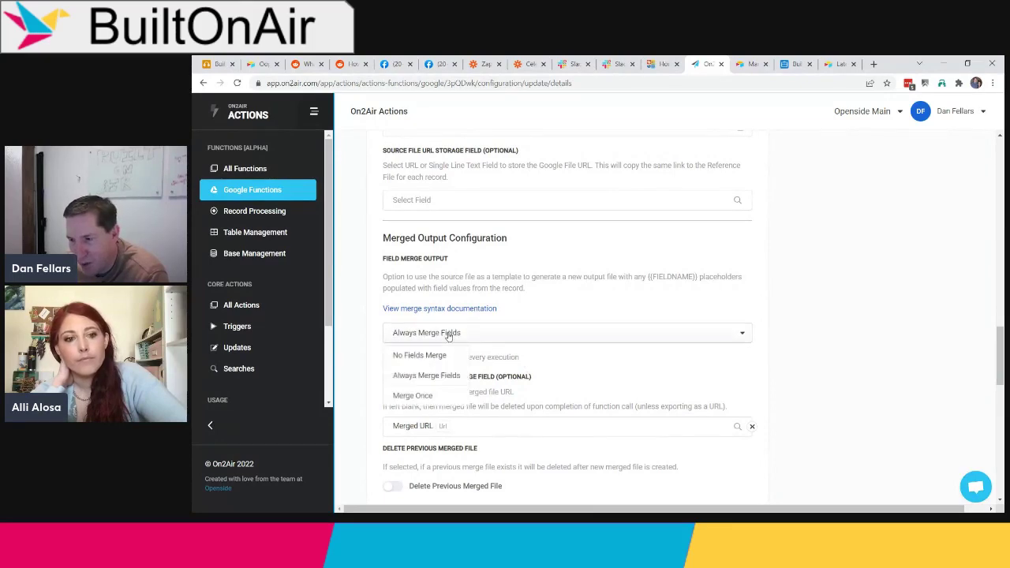
{"action": "left_click", "coordinate": [563, 363]}
Step: Review the export output configuration, examining the export file choices, the exported formats and the Airtable storage settings
{"action": "scroll", "coordinate": [566, 363], "scroll_direction": "down", "scroll_amount": 3}
{"action": "scroll", "coordinate": [499, 319], "scroll_direction": "down", "scroll_amount": 2}
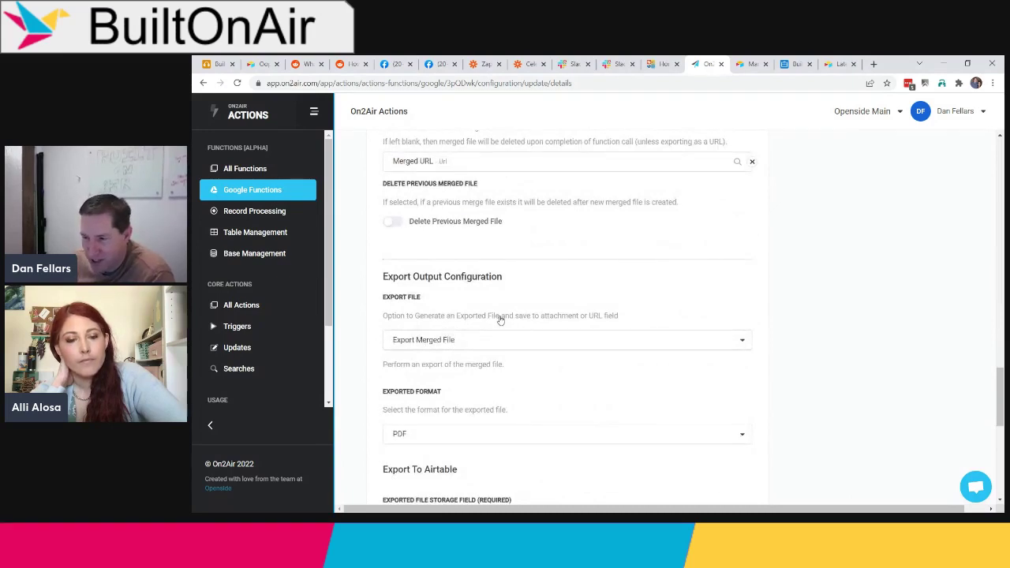
{"action": "left_click", "coordinate": [480, 340]}
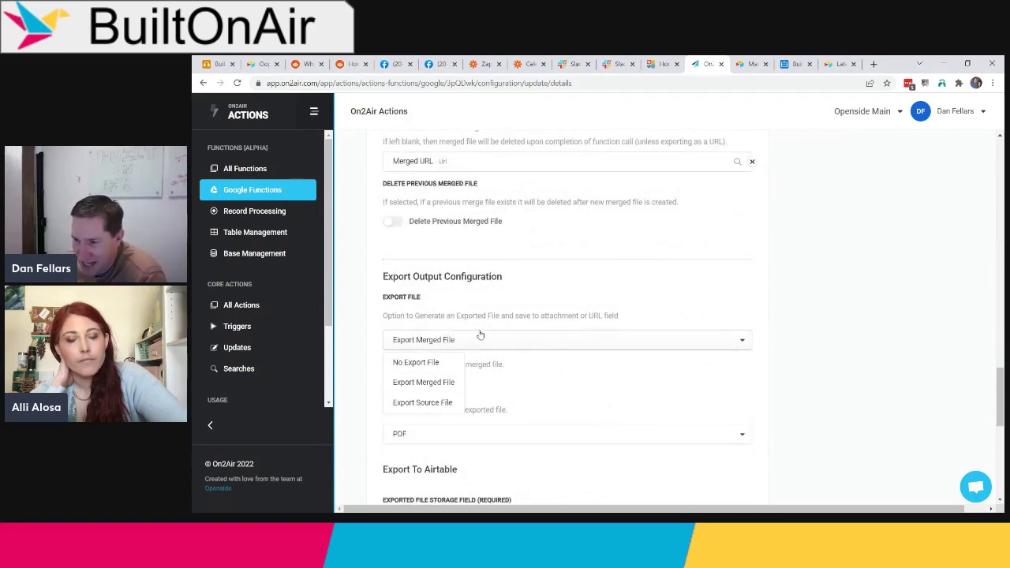
{"action": "left_click", "coordinate": [519, 300]}
{"action": "scroll", "coordinate": [480, 410], "scroll_direction": "down", "scroll_amount": 2}
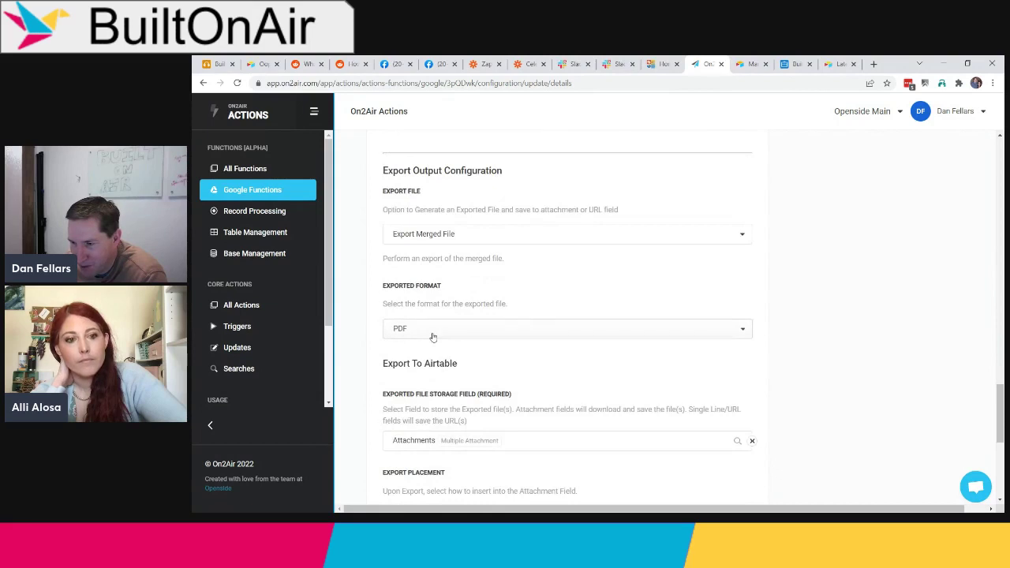
{"action": "left_click", "coordinate": [432, 333]}
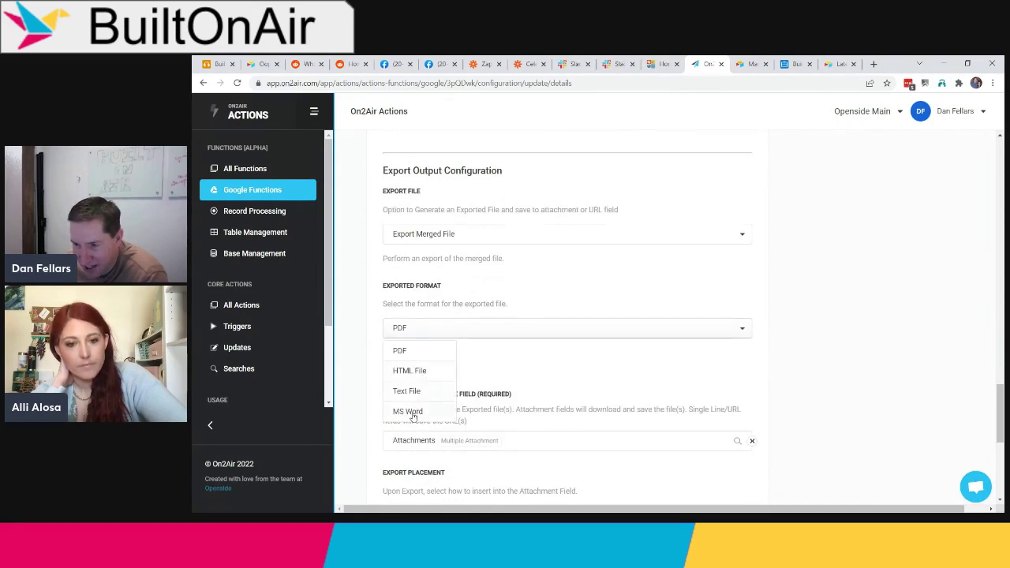
{"action": "left_click", "coordinate": [489, 370]}
{"action": "scroll", "coordinate": [490, 370], "scroll_direction": "down", "scroll_amount": 1}
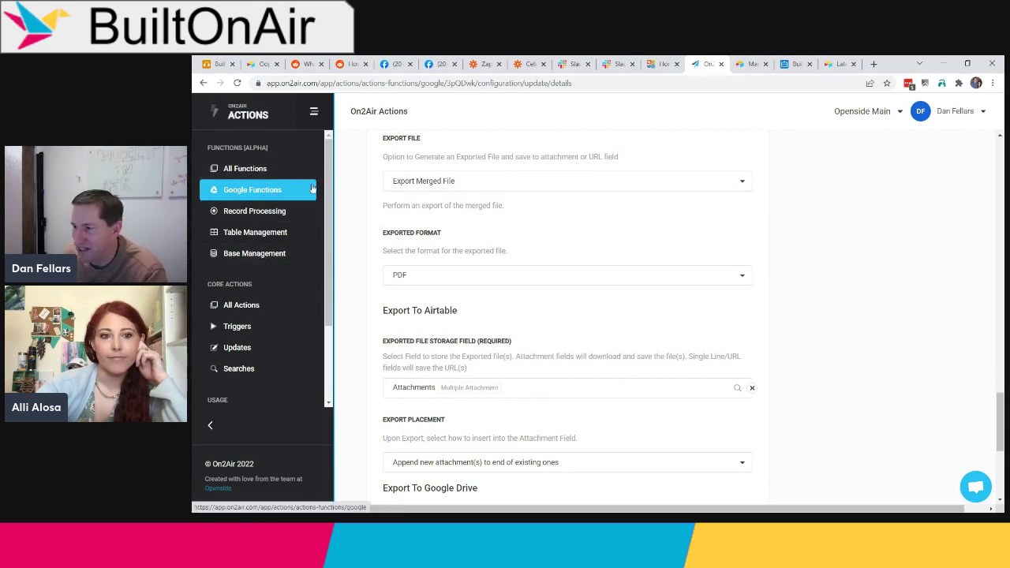
Step: Return to the Airtable attachment viewer and advance past the On2Air Spotlight slide
{"action": "left_click", "coordinate": [218, 64]}
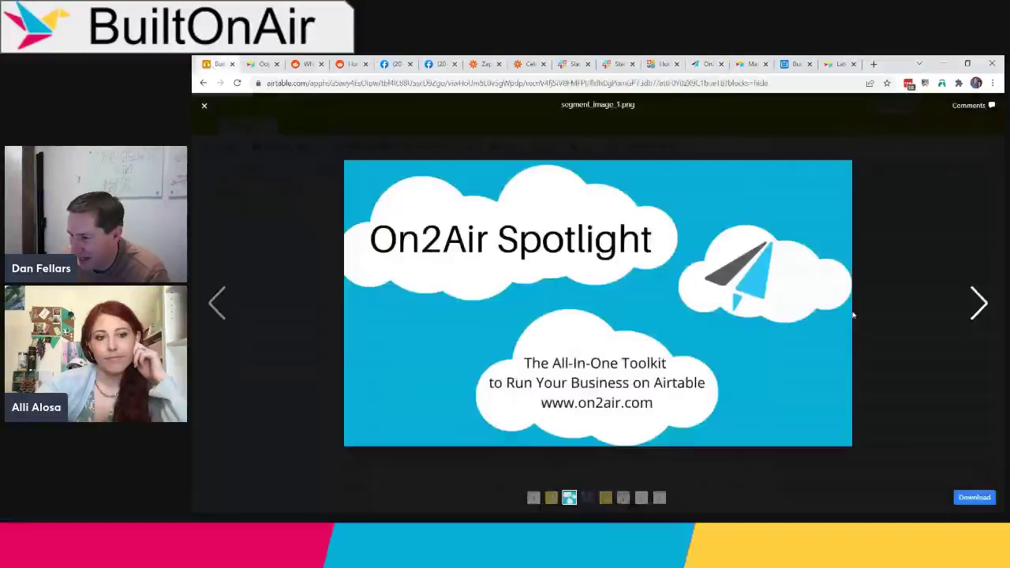
{"action": "left_click", "coordinate": [978, 304]}
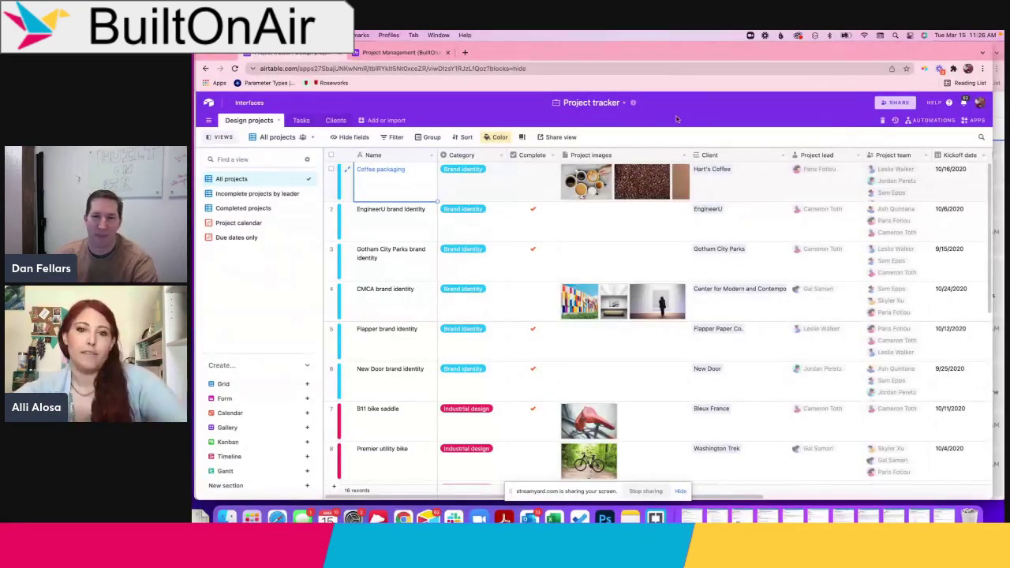
{"action": "key", "text": "Escape"}
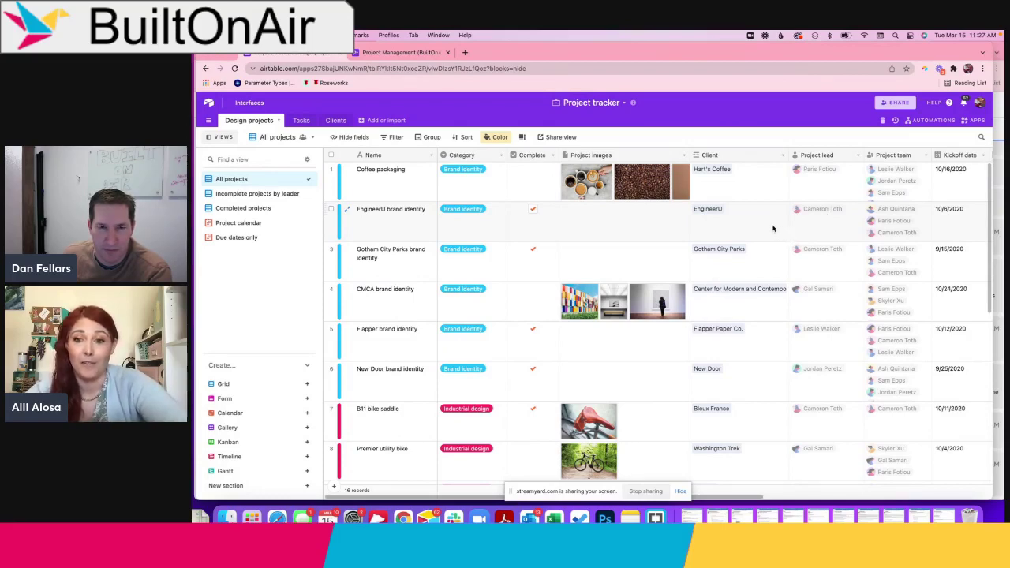
{"action": "scroll", "coordinate": [773, 228], "scroll_direction": "right", "scroll_amount": 1}
{"action": "scroll", "coordinate": [773, 228], "scroll_direction": "left", "scroll_amount": 1}
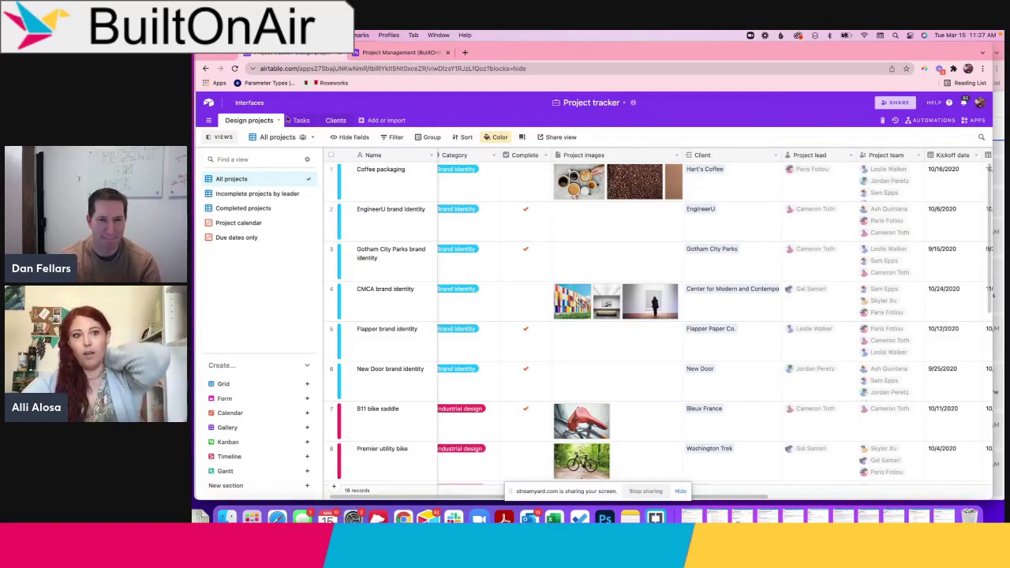
Step: Switch to the Project Management (BuiltOnAir Demo) interface and view the EngineerU and Gotham City Parks brand identity projects
{"action": "left_click", "coordinate": [410, 52]}
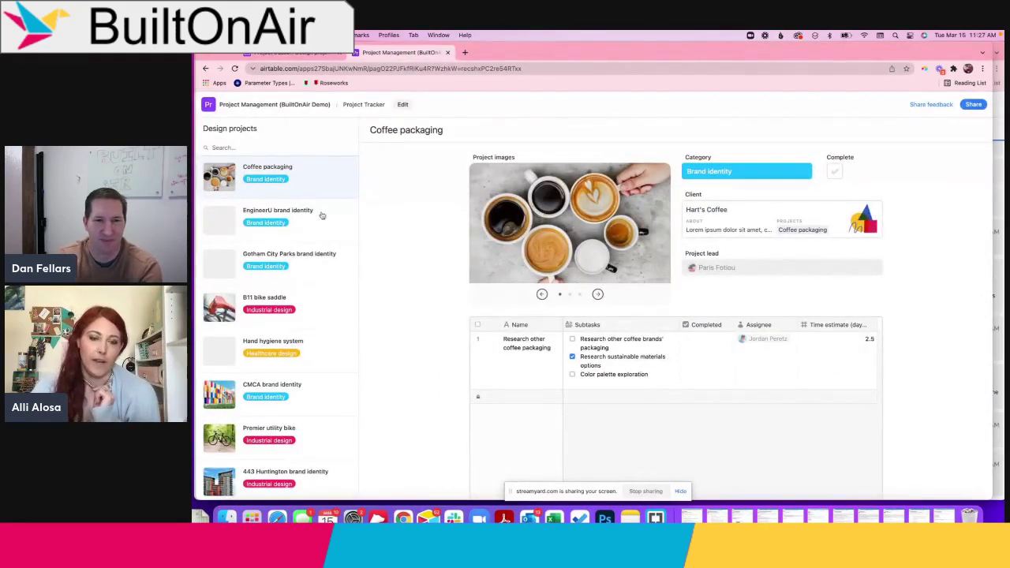
{"action": "left_click", "coordinate": [327, 235]}
{"action": "left_click", "coordinate": [327, 272]}
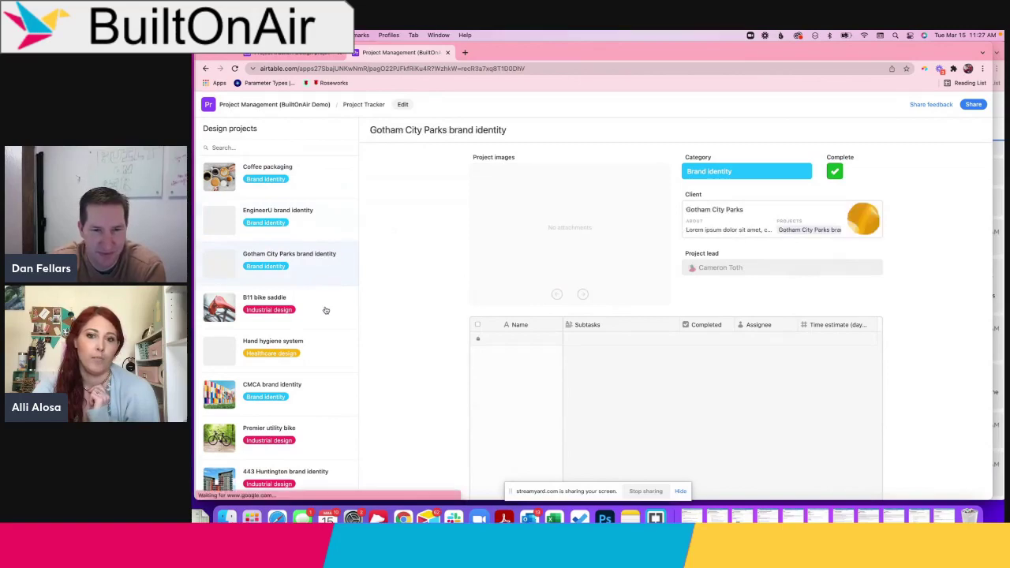
Step: View the B11 bike saddle project, then examine the Coffee packaging project's details and task list in the interface
{"action": "left_click", "coordinate": [325, 310]}
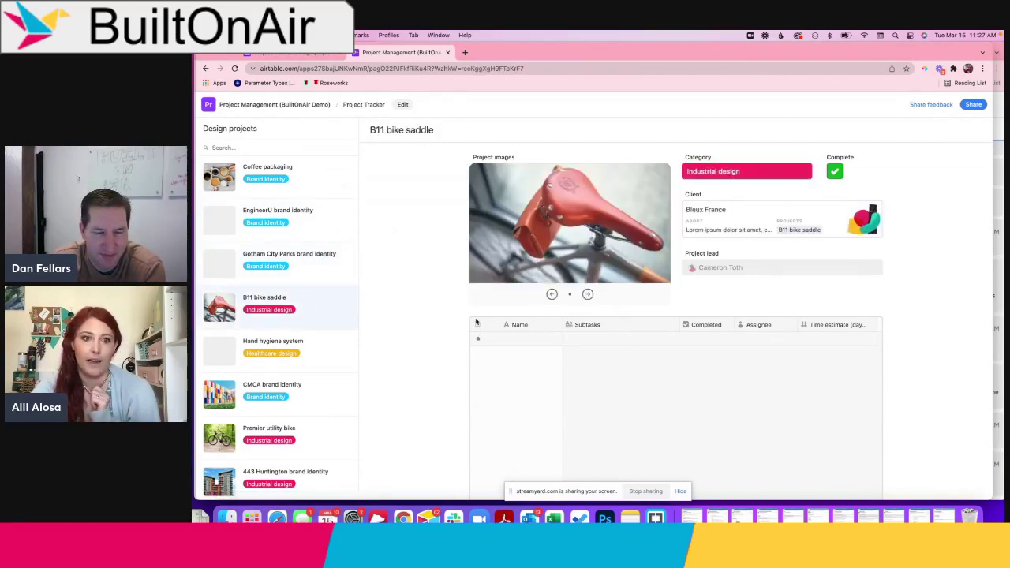
{"action": "left_click", "coordinate": [293, 170]}
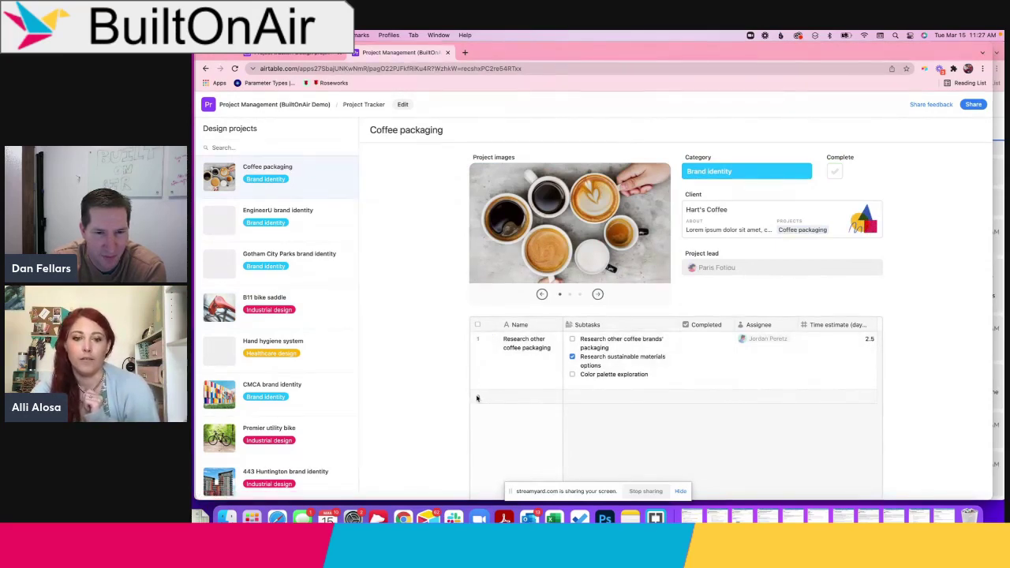
{"action": "mouse_move", "coordinate": [478, 398]}
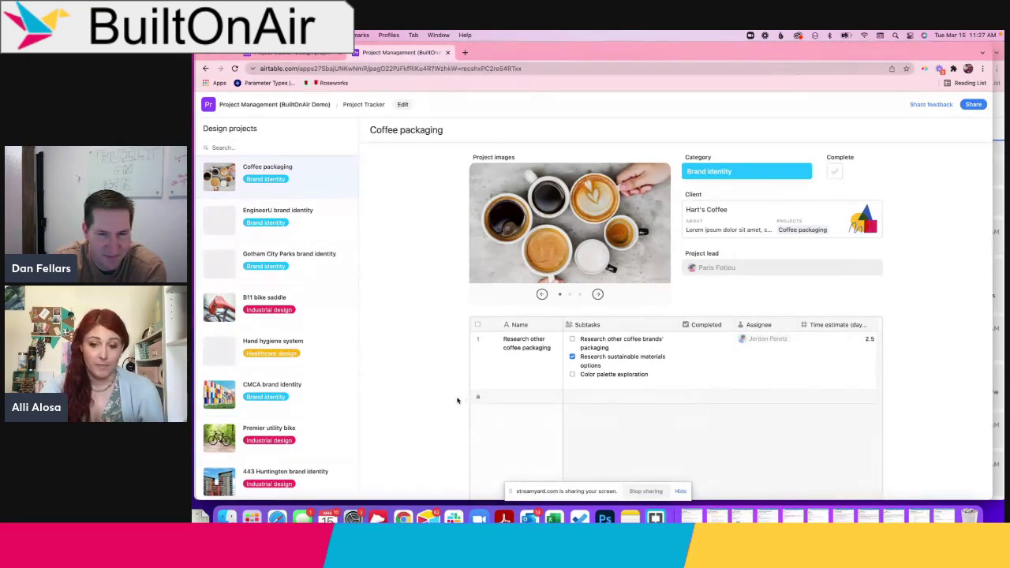
{"action": "scroll", "coordinate": [444, 402], "scroll_direction": "down", "scroll_amount": 1}
{"action": "scroll", "coordinate": [444, 402], "scroll_direction": "down", "scroll_amount": 2}
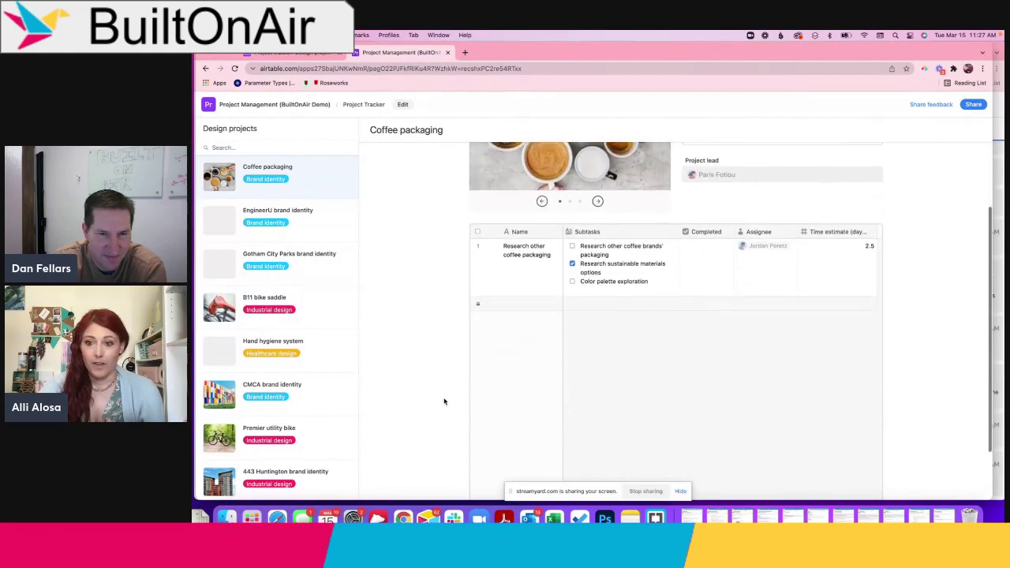
{"action": "scroll", "coordinate": [444, 401], "scroll_direction": "up", "scroll_amount": 3}
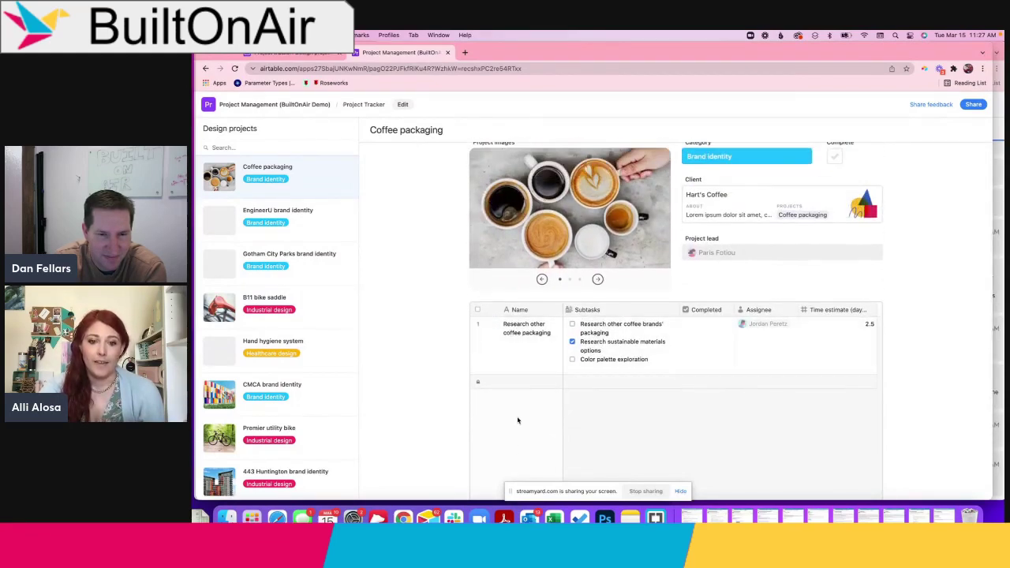
{"action": "scroll", "coordinate": [418, 418], "scroll_direction": "up", "scroll_amount": 1}
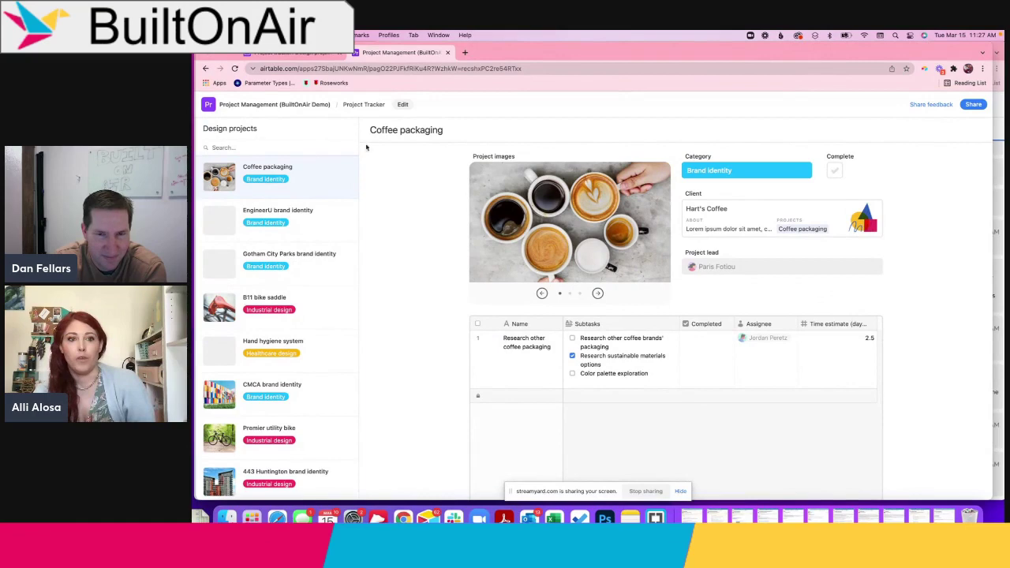
Step: In the Project tracker base's Design projects table, start a new single select field named Actions
{"action": "left_click", "coordinate": [318, 57]}
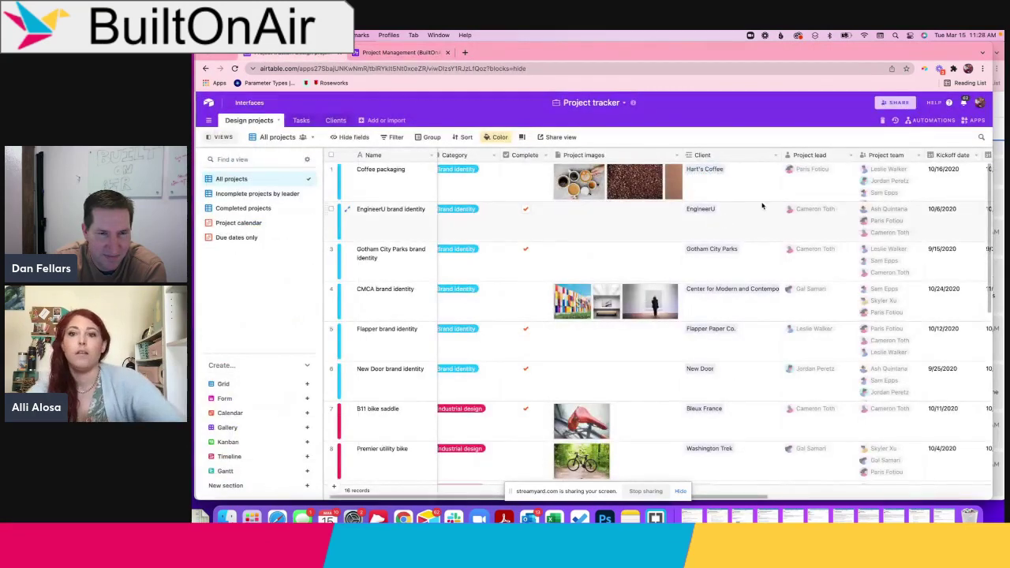
{"action": "scroll", "coordinate": [762, 206], "scroll_direction": "right", "scroll_amount": 10}
{"action": "left_click", "coordinate": [944, 155]}
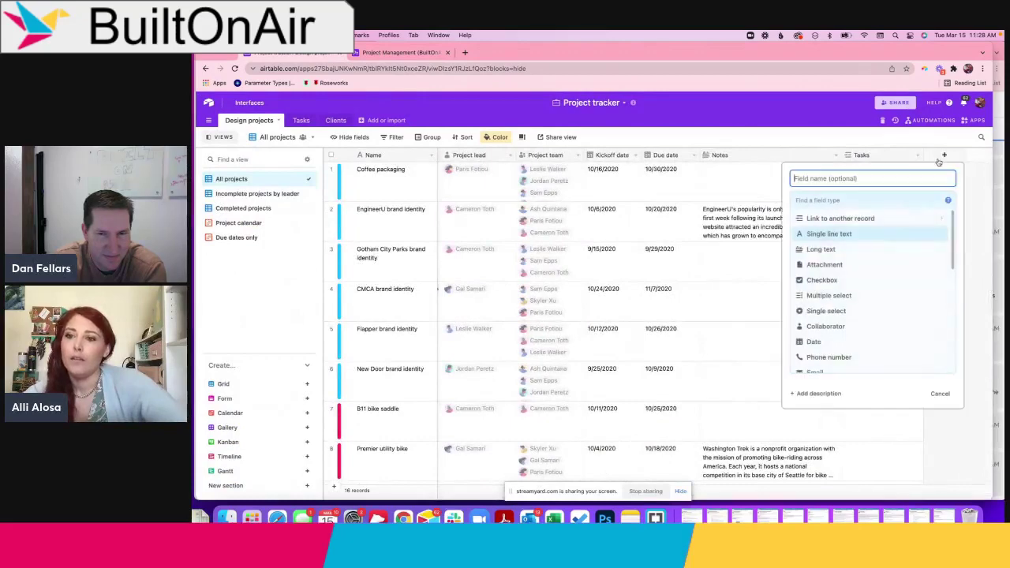
{"action": "left_click", "coordinate": [839, 313]}
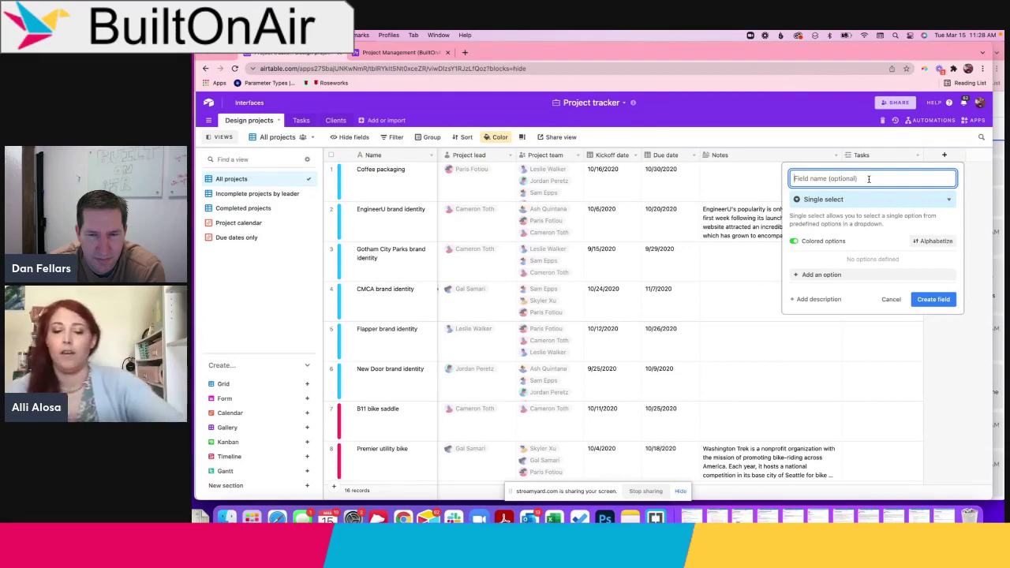
{"action": "type", "text": "ctions"}
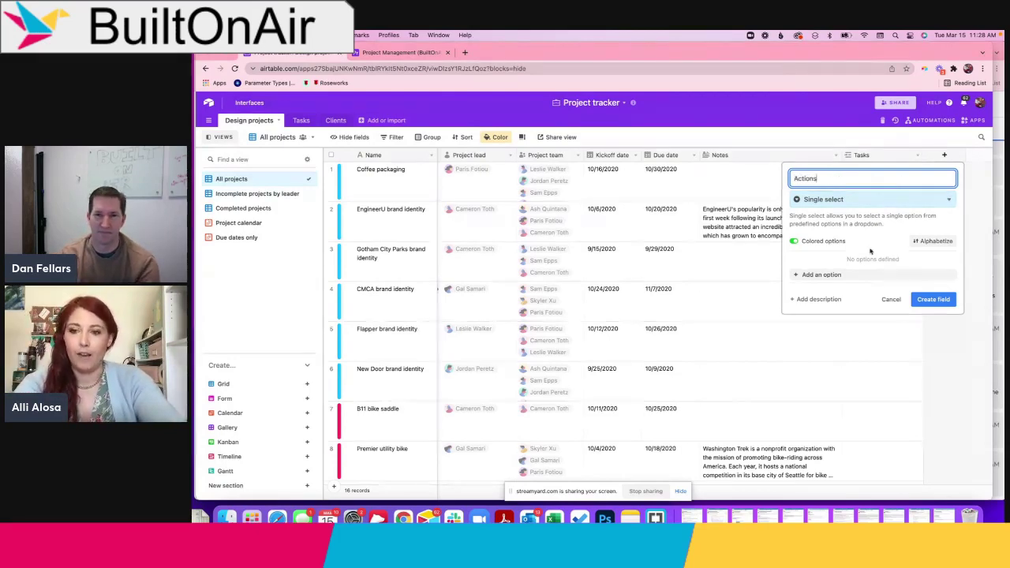
Step: Give the Actions field a green option named Add Task and create the field
{"action": "left_click", "coordinate": [871, 273]}
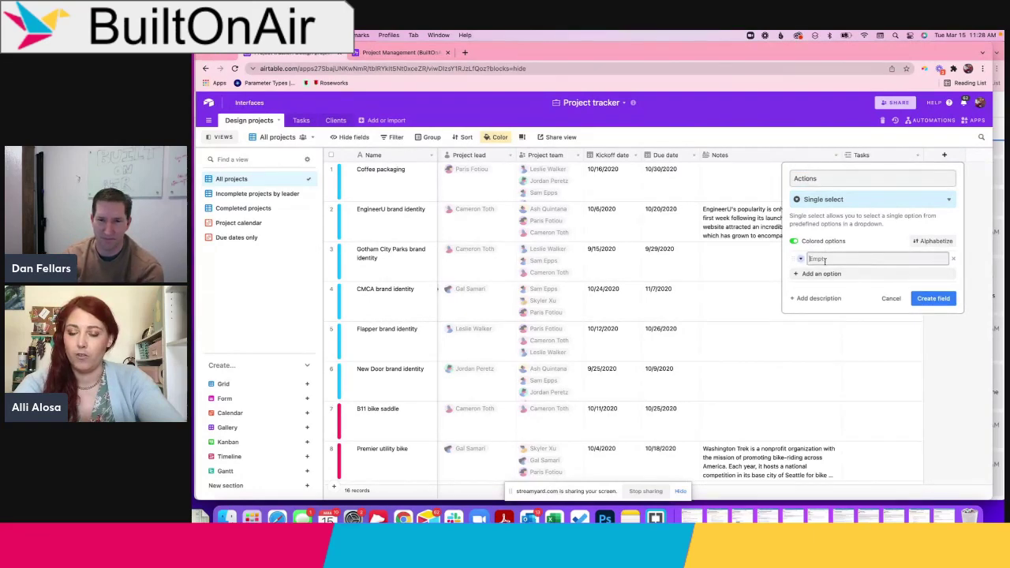
{"action": "left_click", "coordinate": [824, 259]}
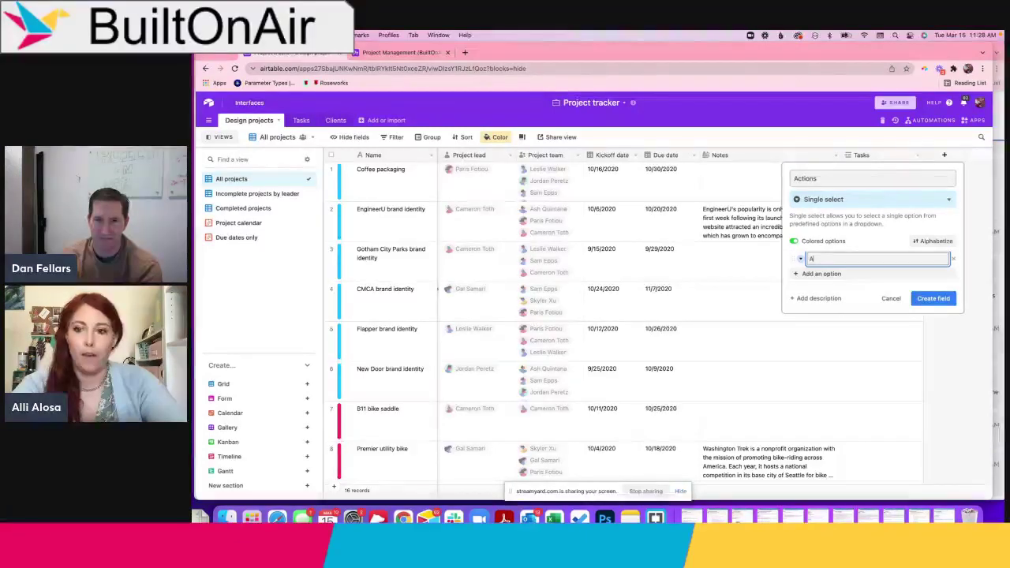
{"action": "left_click", "coordinate": [799, 258]}
{"action": "left_click", "coordinate": [829, 272]}
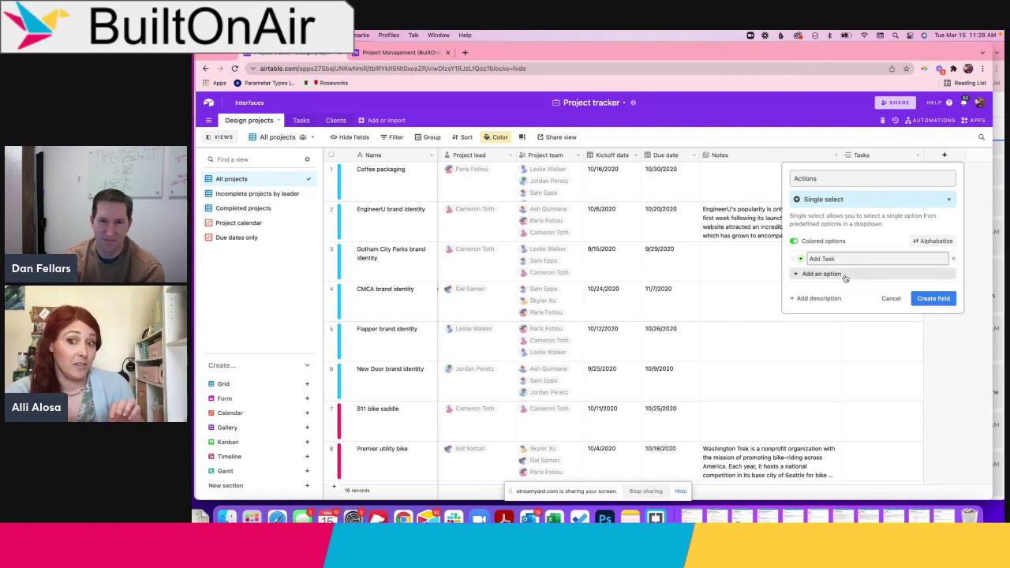
{"action": "left_click", "coordinate": [934, 299]}
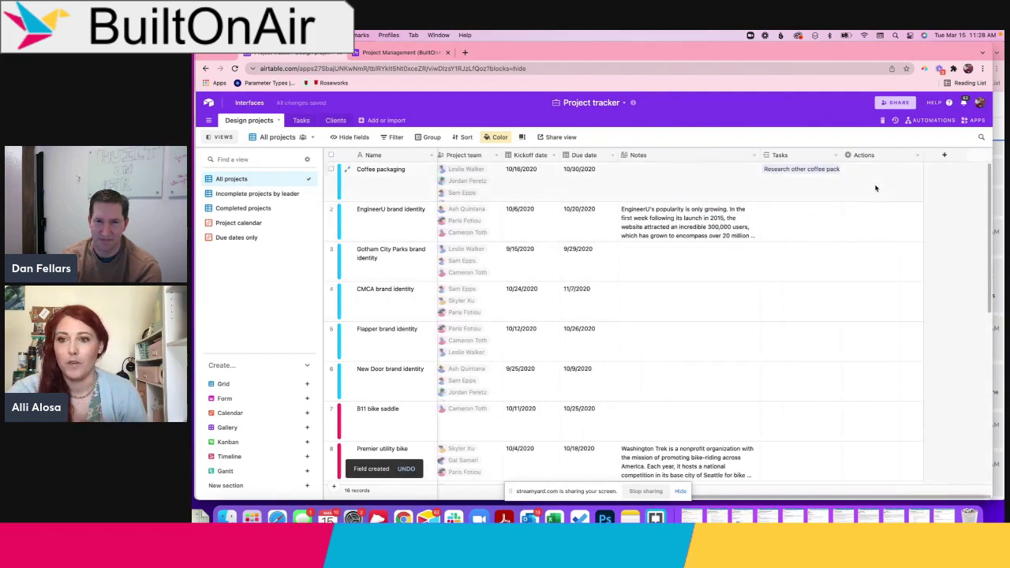
Step: Set the Actions value of the Coffee packaging record to Add Task
{"action": "left_click", "coordinate": [876, 187]}
{"action": "left_click", "coordinate": [889, 176]}
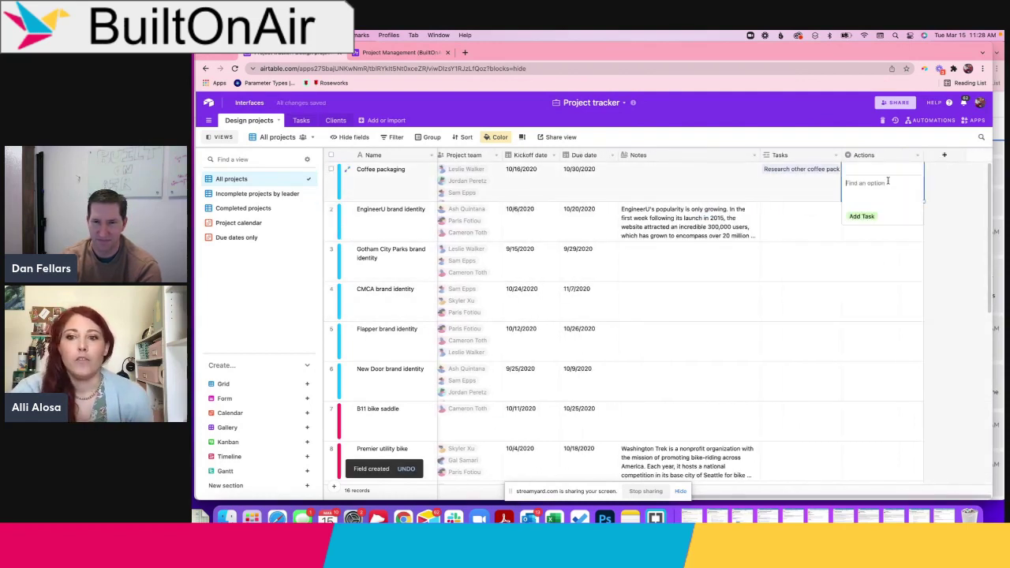
{"action": "left_click", "coordinate": [881, 222]}
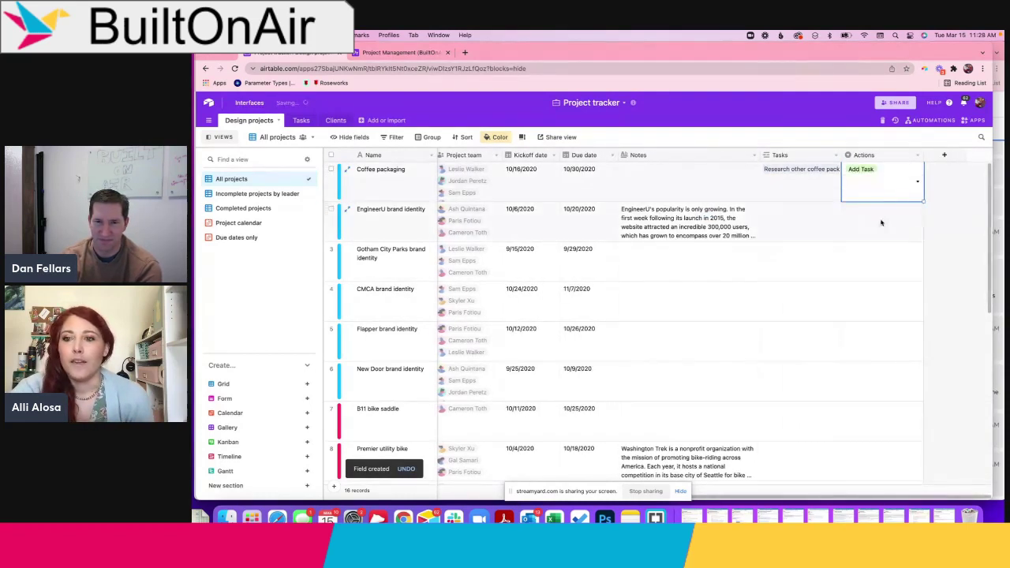
Step: Create a custom automation and name it Add Tasks To Projects
{"action": "left_click", "coordinate": [948, 126]}
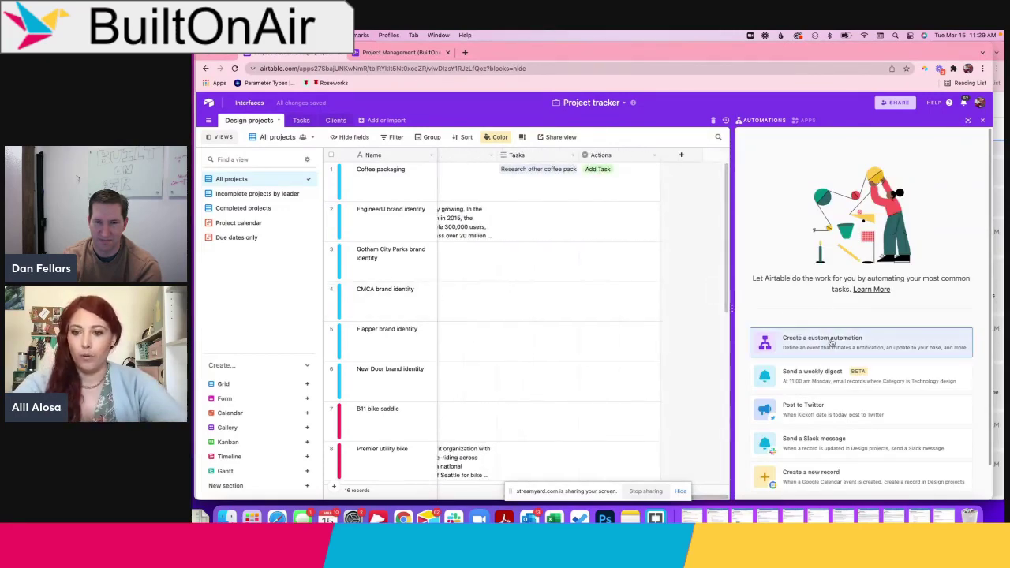
{"action": "left_click", "coordinate": [831, 344]}
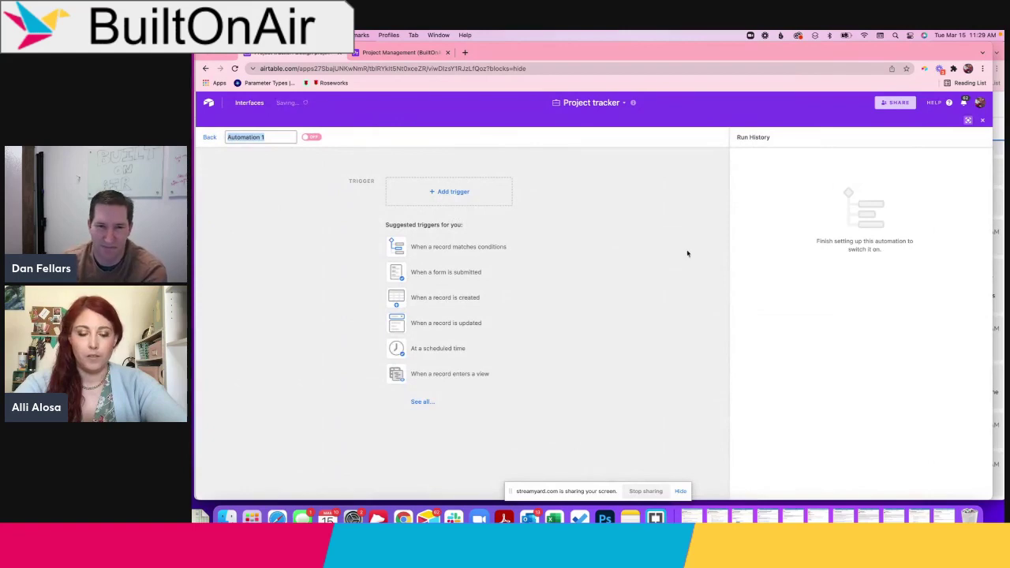
{"action": "type", "text": "Add Task"}
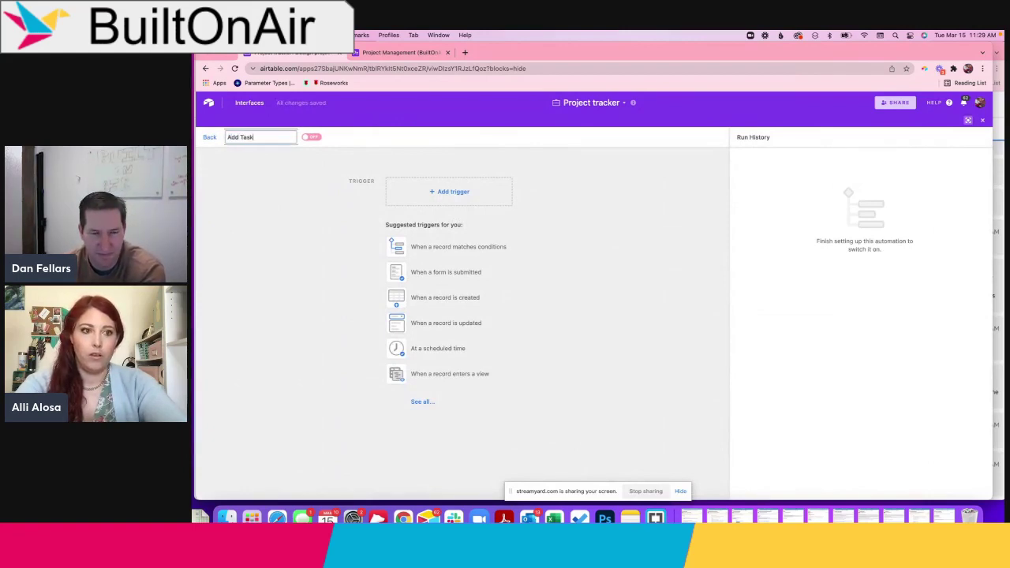
{"action": "type", "text": "s To Projects"}
{"action": "key", "text": "Return"}
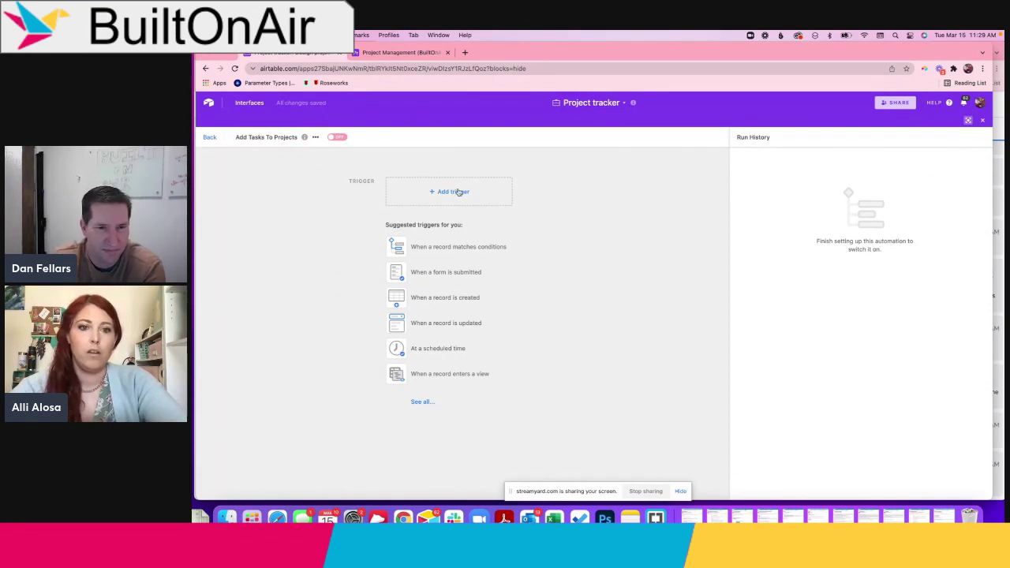
Step: Add a trigger for when a record matches conditions, using the Design projects table
{"action": "left_click", "coordinate": [458, 192]}
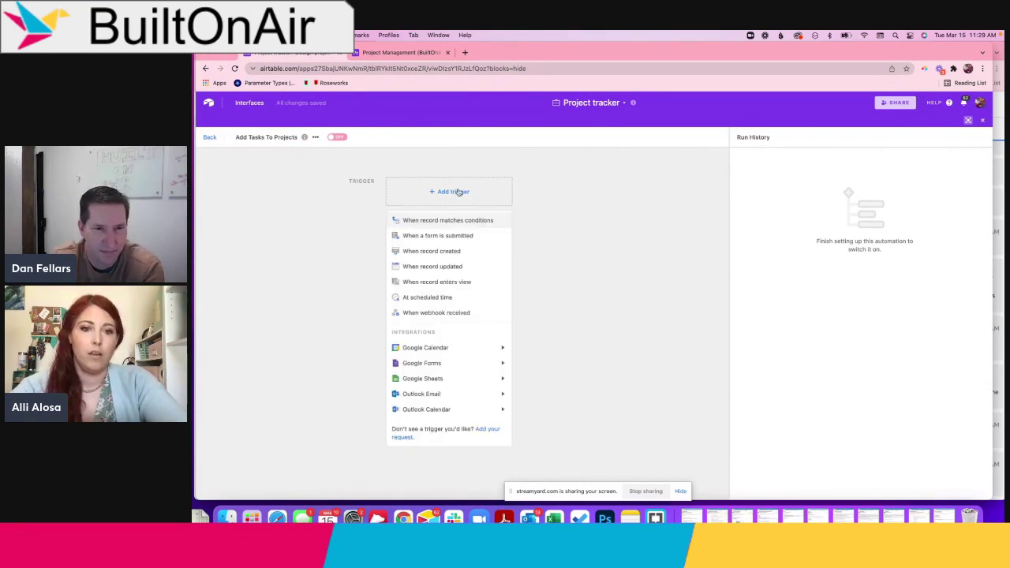
{"action": "left_click", "coordinate": [483, 223]}
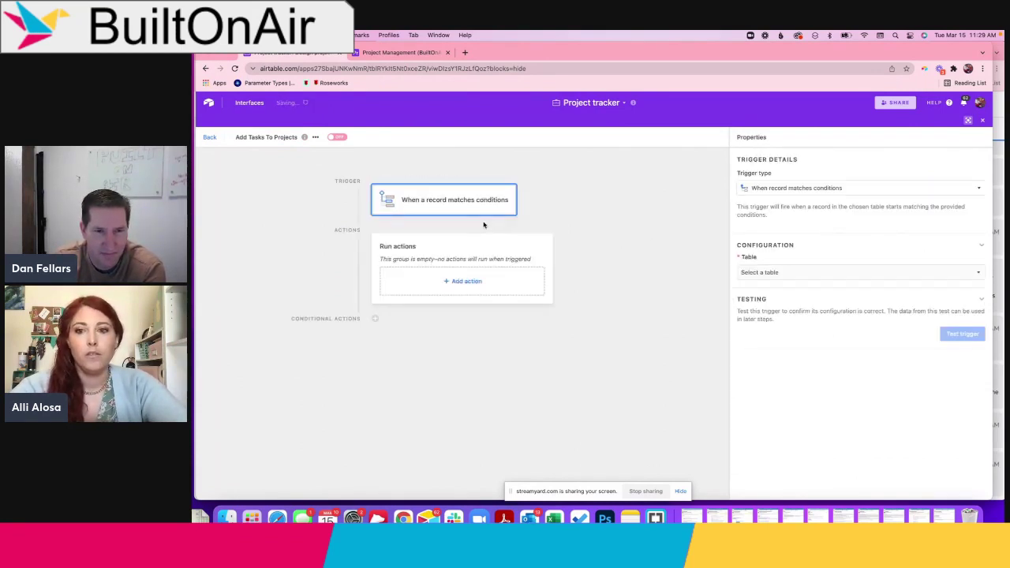
{"action": "left_click", "coordinate": [826, 273]}
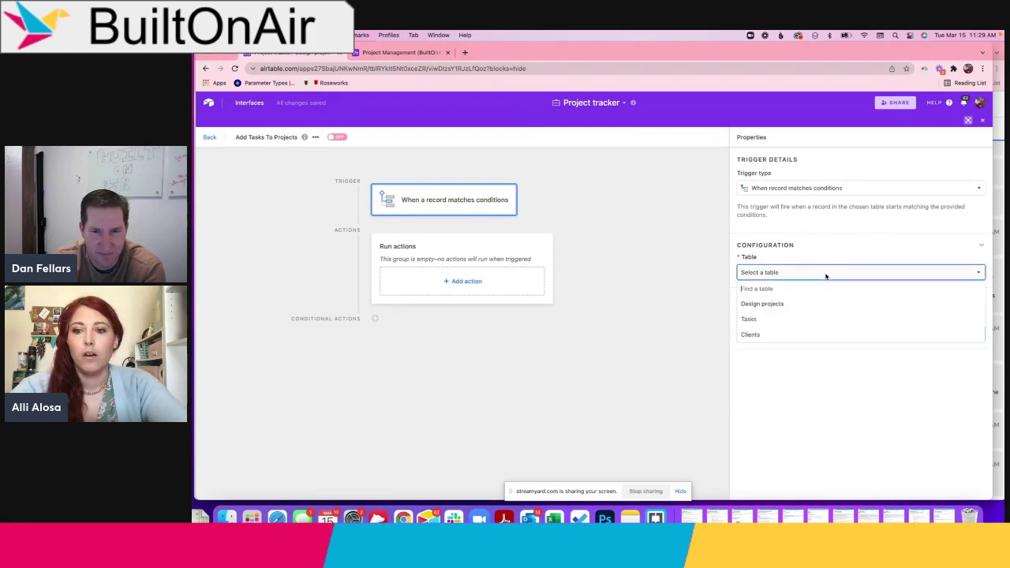
{"action": "left_click", "coordinate": [785, 305]}
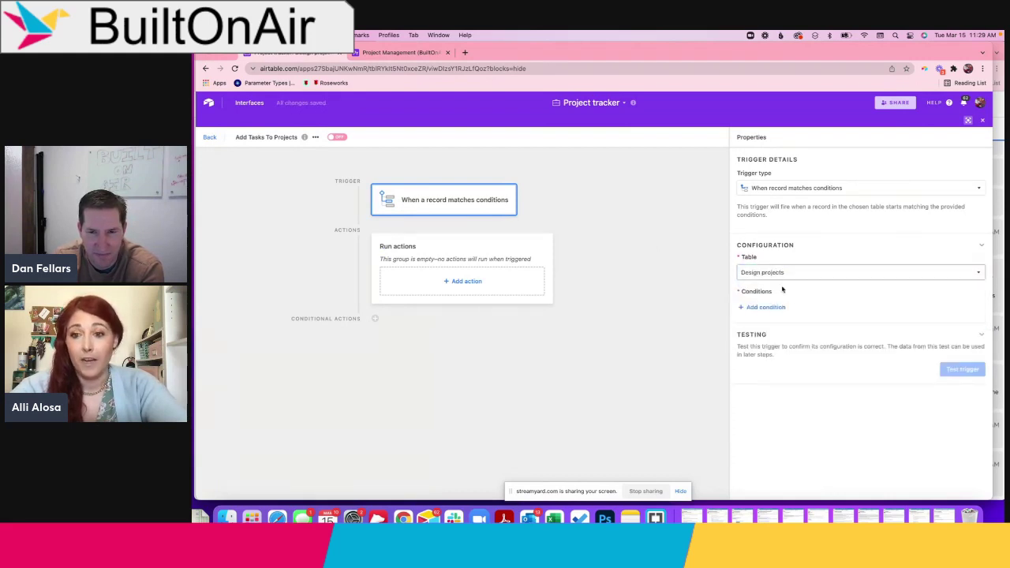
Step: Set the trigger condition to Actions is Add Task and test the trigger
{"action": "left_click", "coordinate": [777, 311]}
{"action": "left_click", "coordinate": [782, 308]}
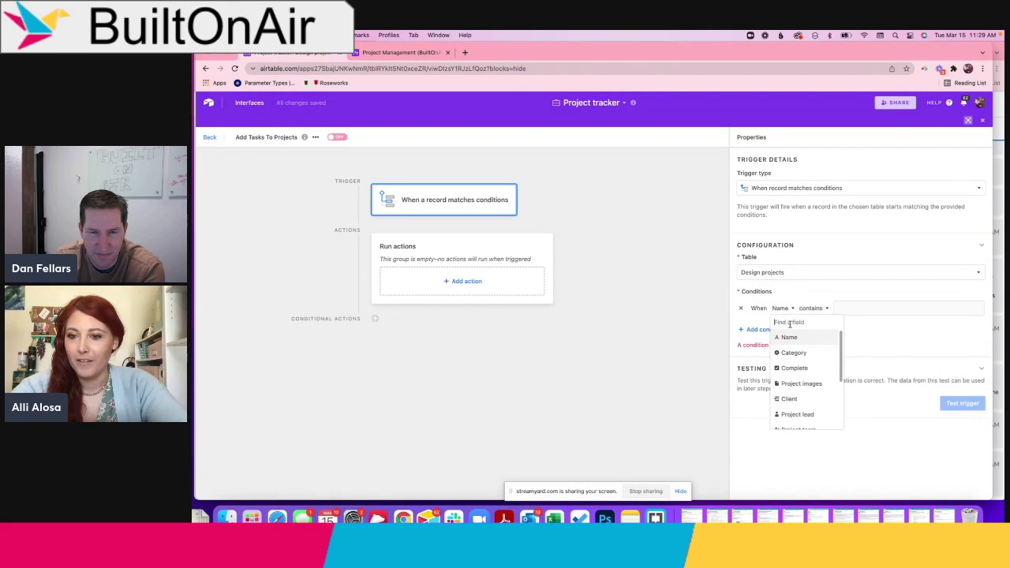
{"action": "scroll", "coordinate": [798, 371], "scroll_direction": "down", "scroll_amount": 5}
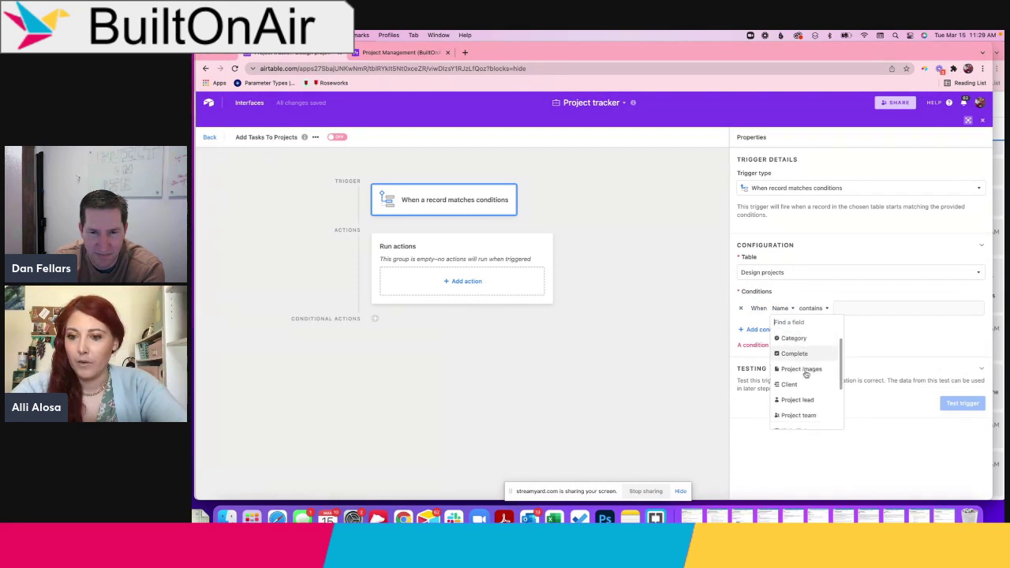
{"action": "left_click", "coordinate": [803, 422]}
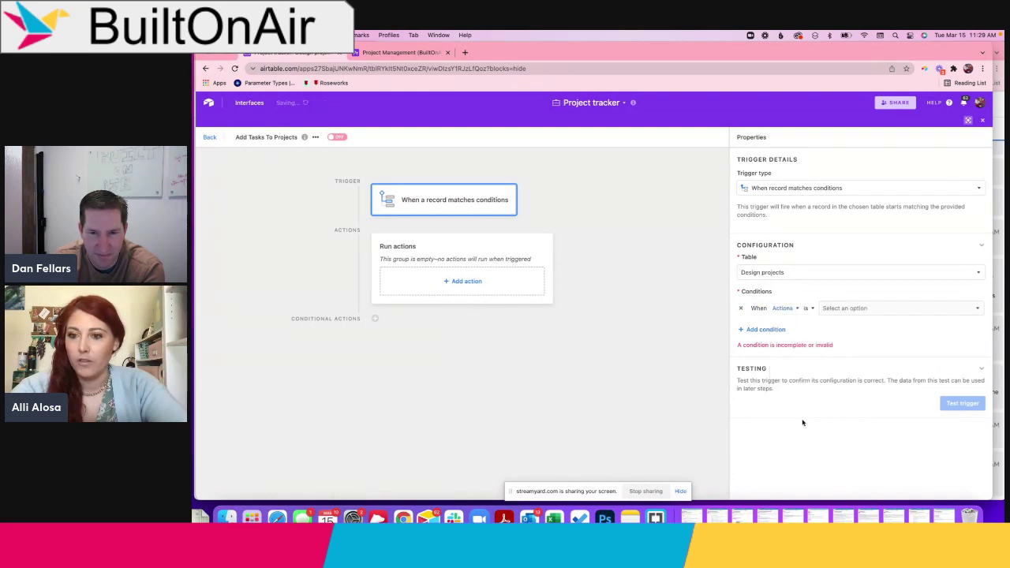
{"action": "left_click", "coordinate": [861, 311]}
{"action": "left_click", "coordinate": [839, 336]}
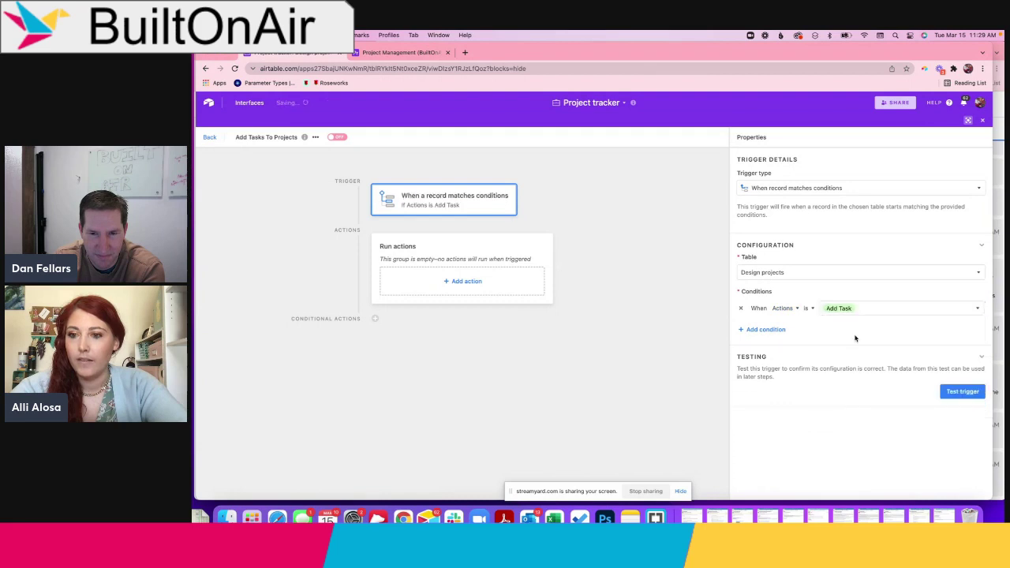
{"action": "left_click", "coordinate": [961, 391]}
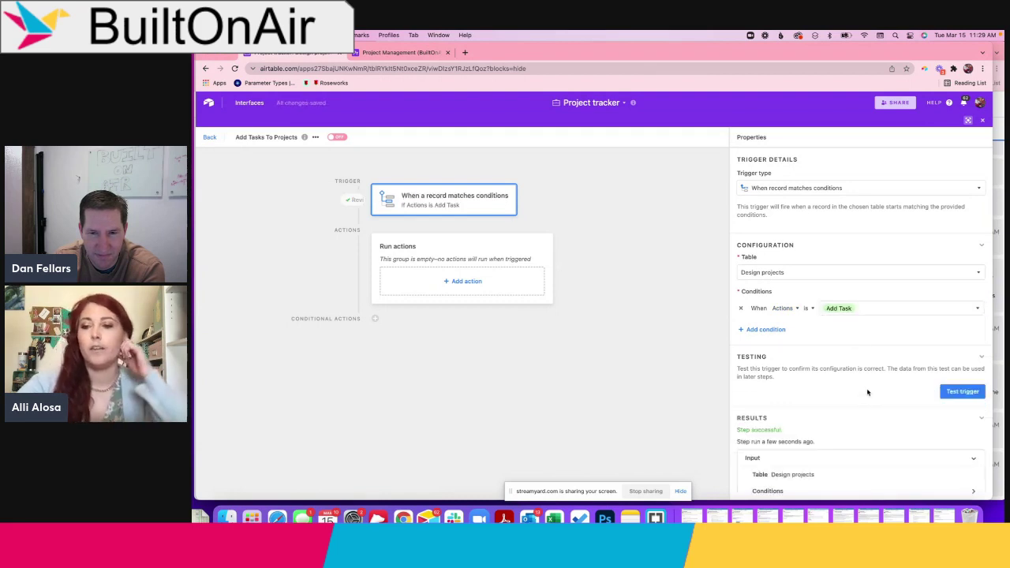
Step: Add a Create record action to the automation, using the Tasks table
{"action": "left_click", "coordinate": [464, 284]}
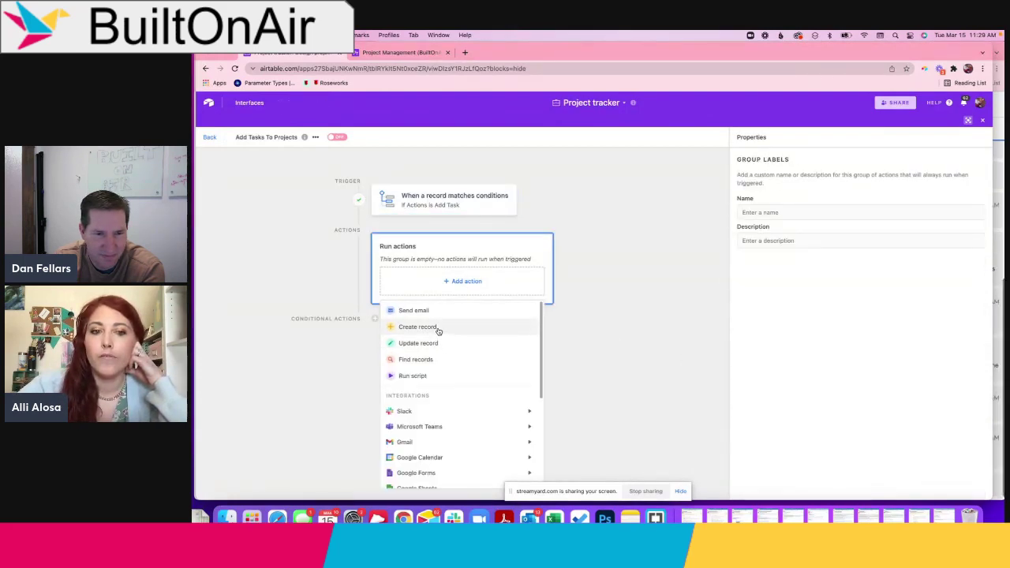
{"action": "left_click", "coordinate": [436, 327]}
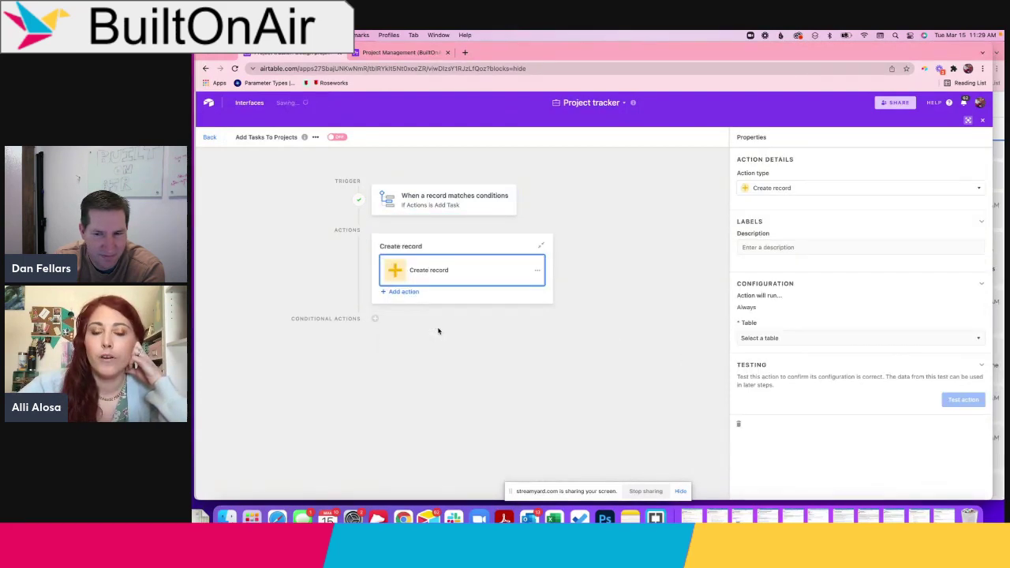
{"action": "left_click", "coordinate": [830, 339]}
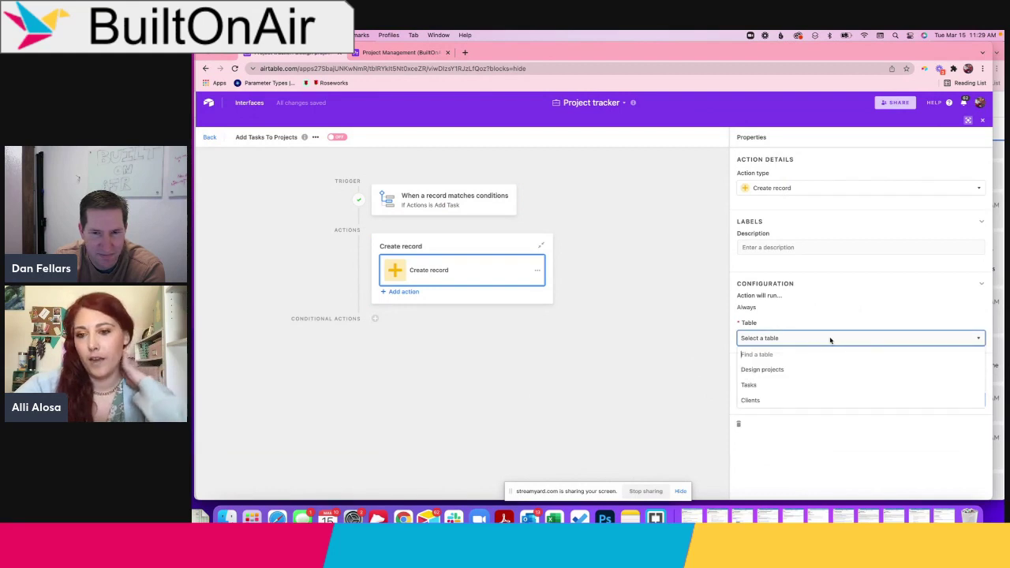
{"action": "left_click", "coordinate": [751, 385]}
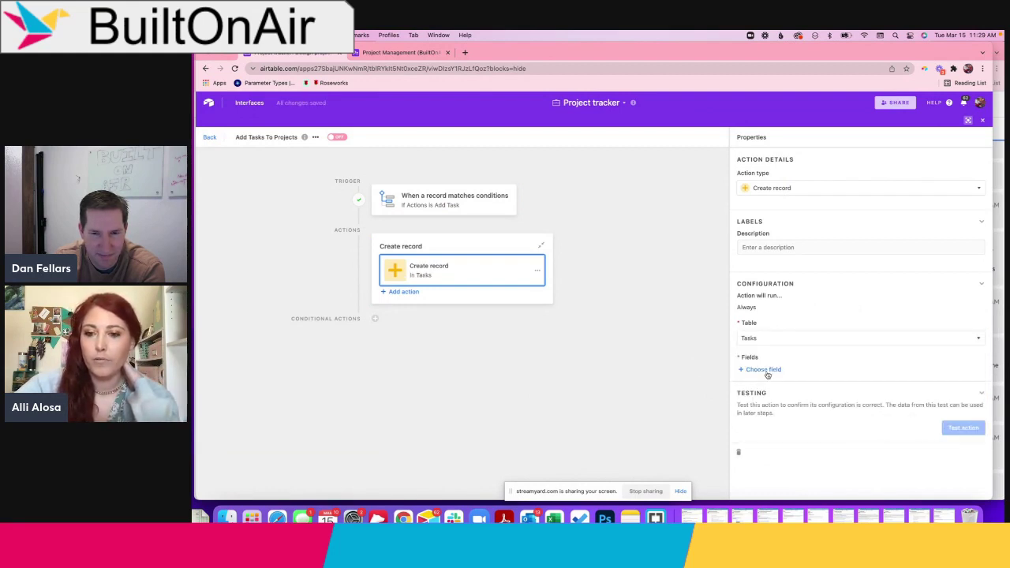
Step: Set the new task's Design project field to the trigger record's Airtable record ID and test the action
{"action": "left_click", "coordinate": [765, 370]}
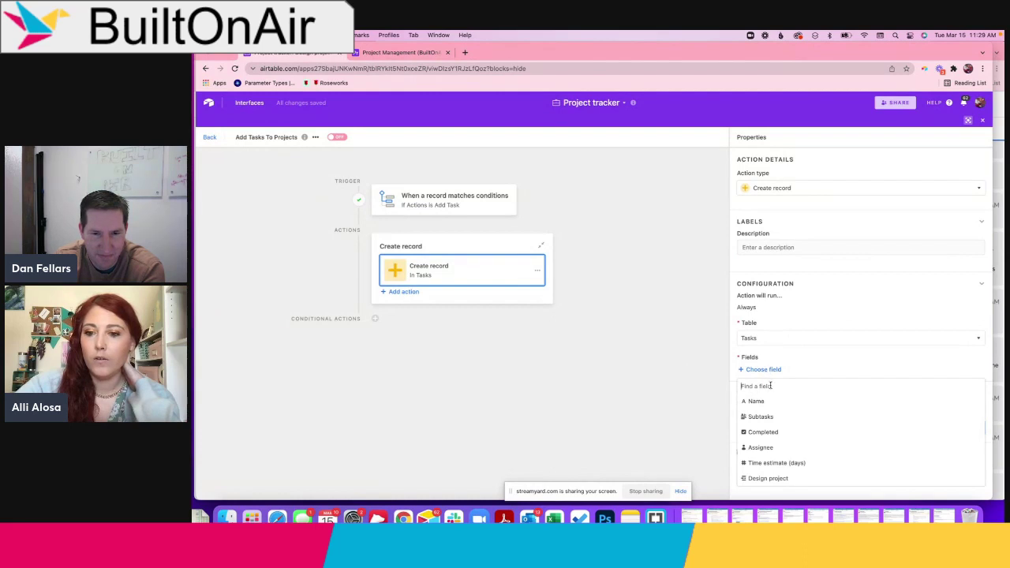
{"action": "left_click", "coordinate": [765, 478]}
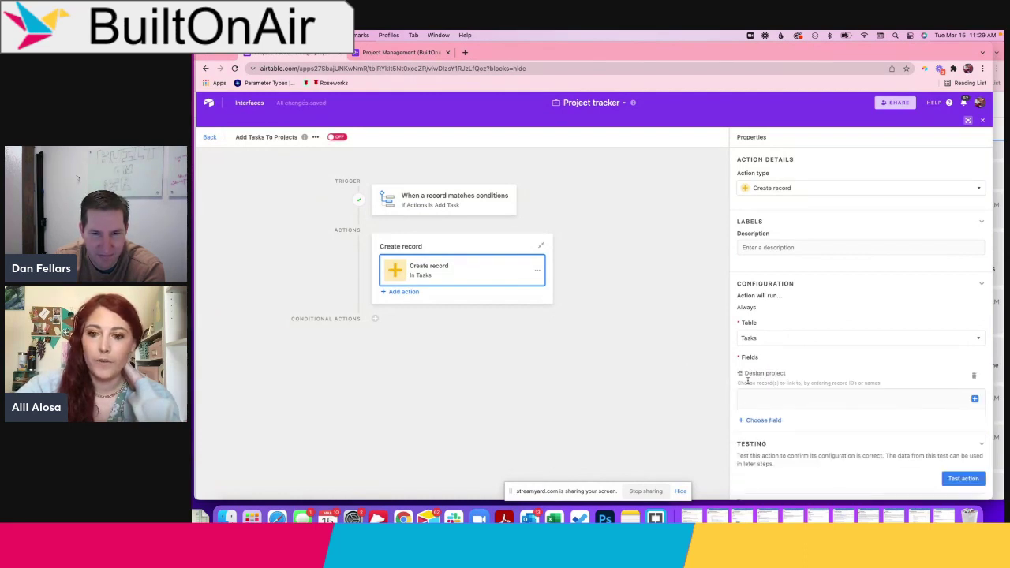
{"action": "left_click", "coordinate": [974, 398]}
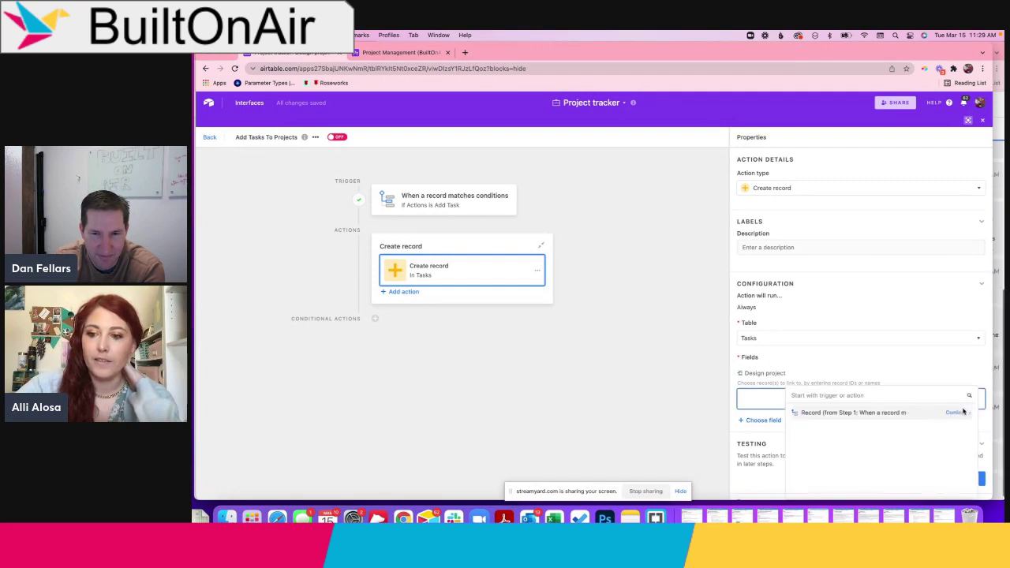
{"action": "left_click", "coordinate": [957, 413]}
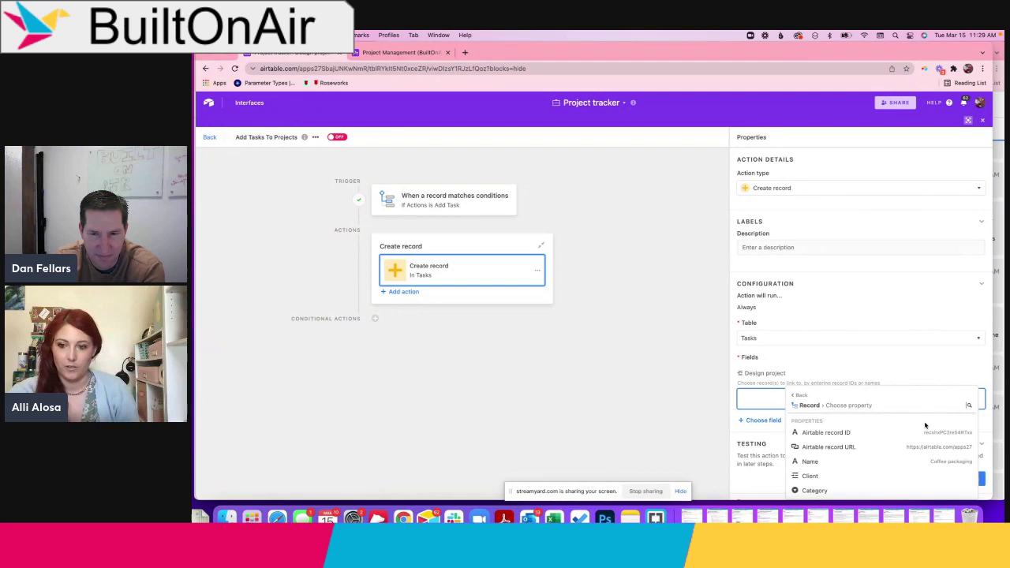
{"action": "left_click", "coordinate": [833, 359]}
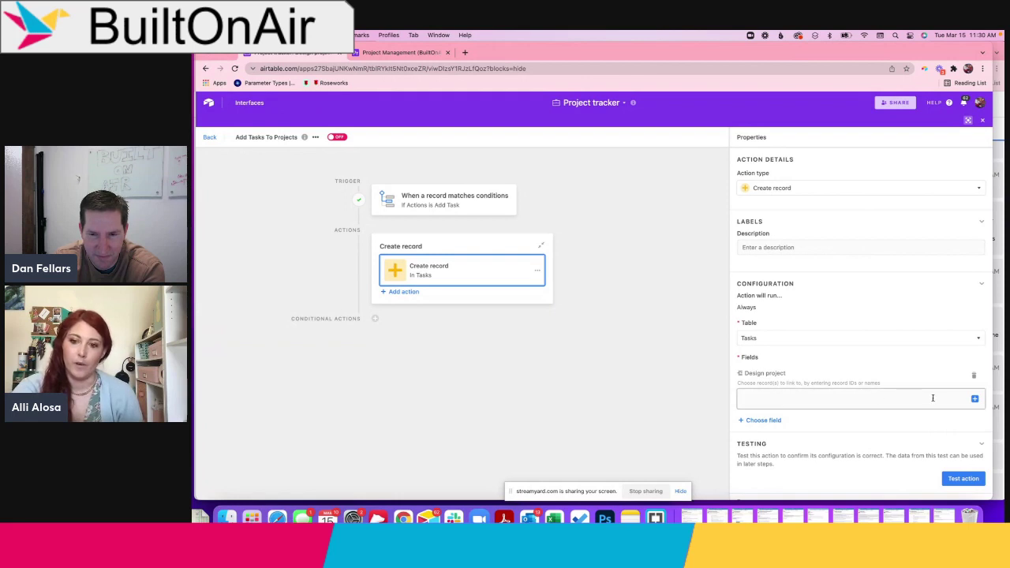
{"action": "left_click", "coordinate": [975, 401]}
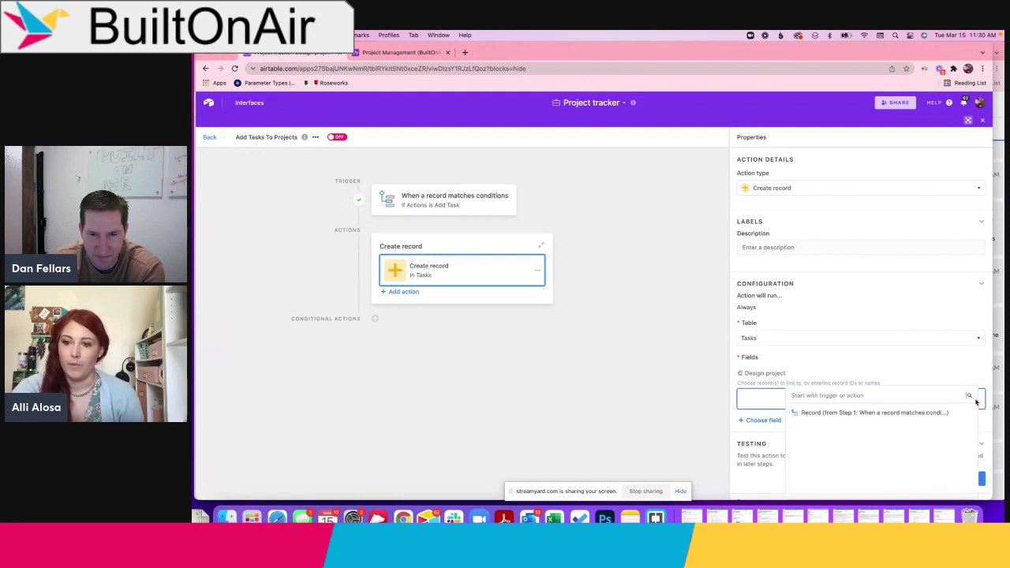
{"action": "left_click", "coordinate": [956, 413]}
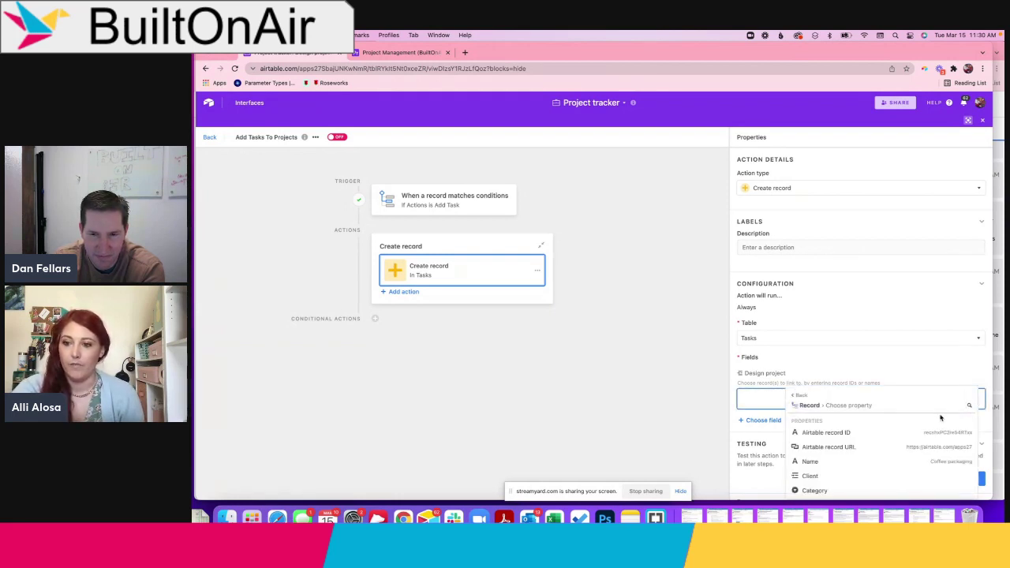
{"action": "left_click", "coordinate": [929, 433]}
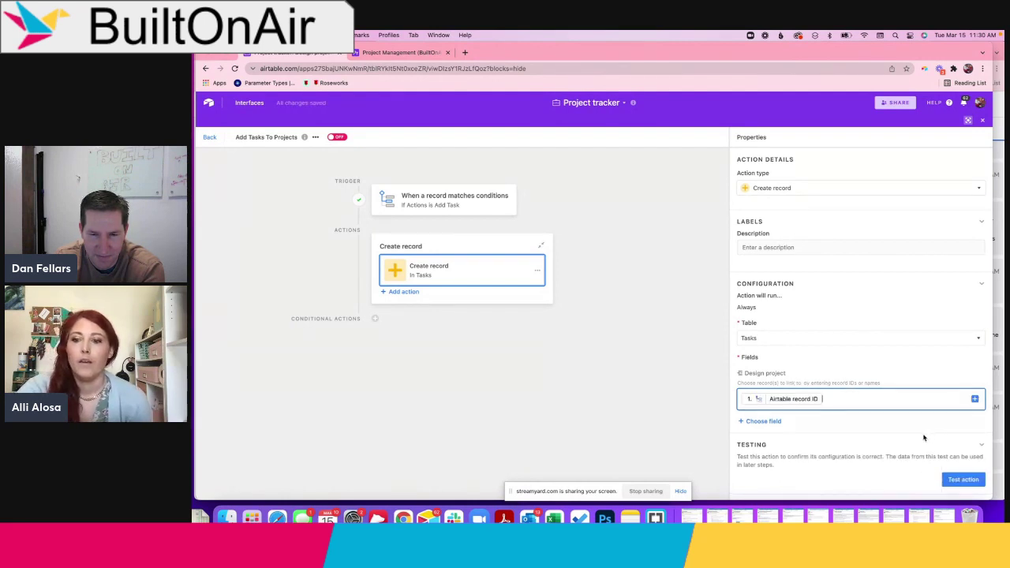
{"action": "left_click", "coordinate": [957, 478]}
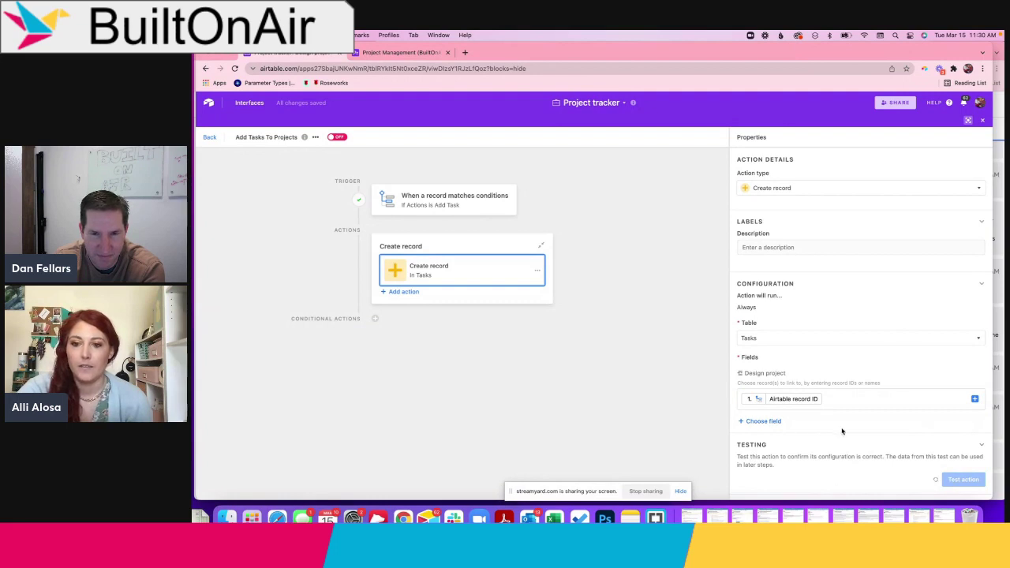
Step: Add an Update record action on the Design projects table, using the trigger record's Airtable record ID as Record ID
{"action": "left_click", "coordinate": [401, 292]}
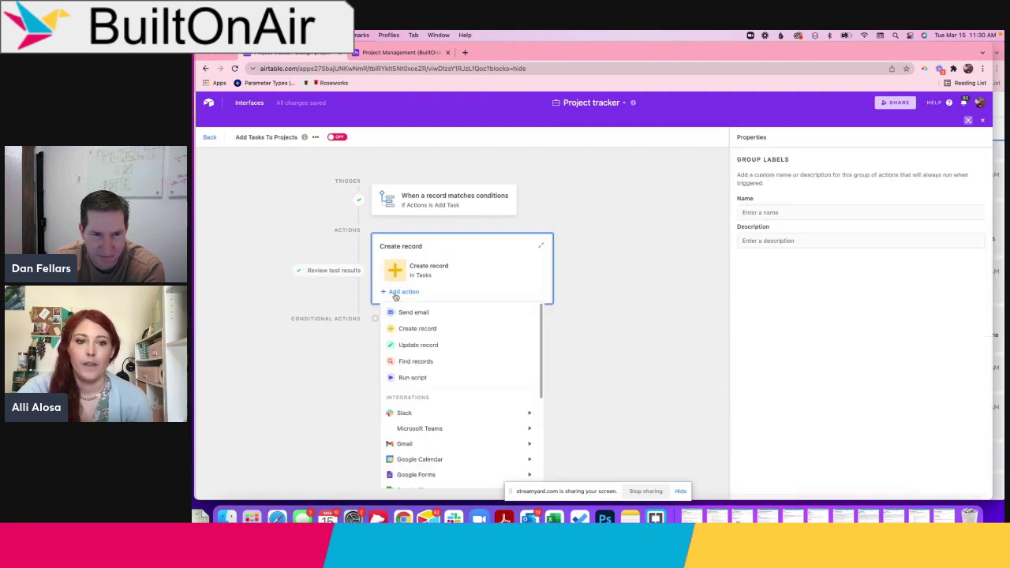
{"action": "left_click", "coordinate": [433, 345]}
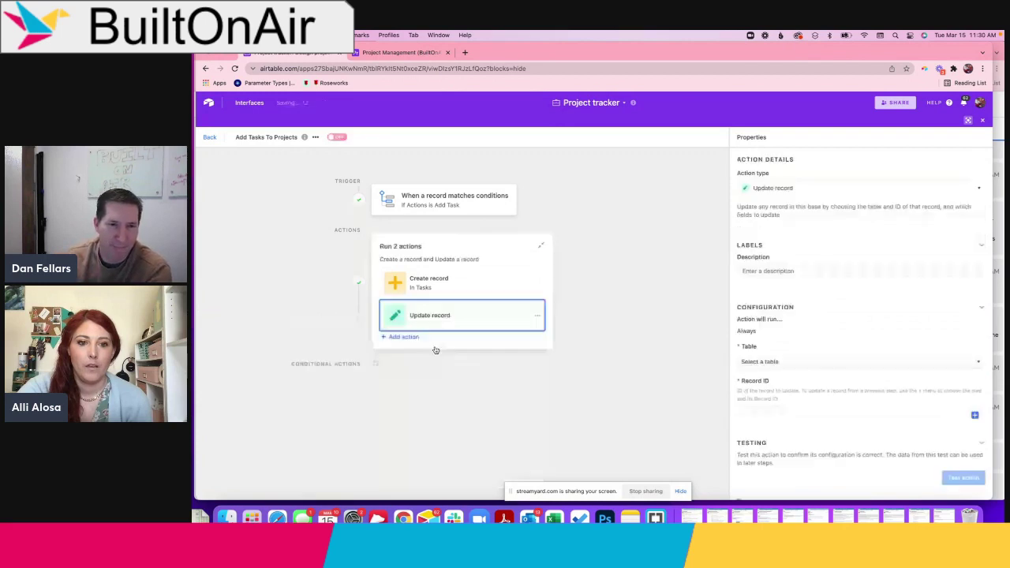
{"action": "left_click", "coordinate": [827, 364]}
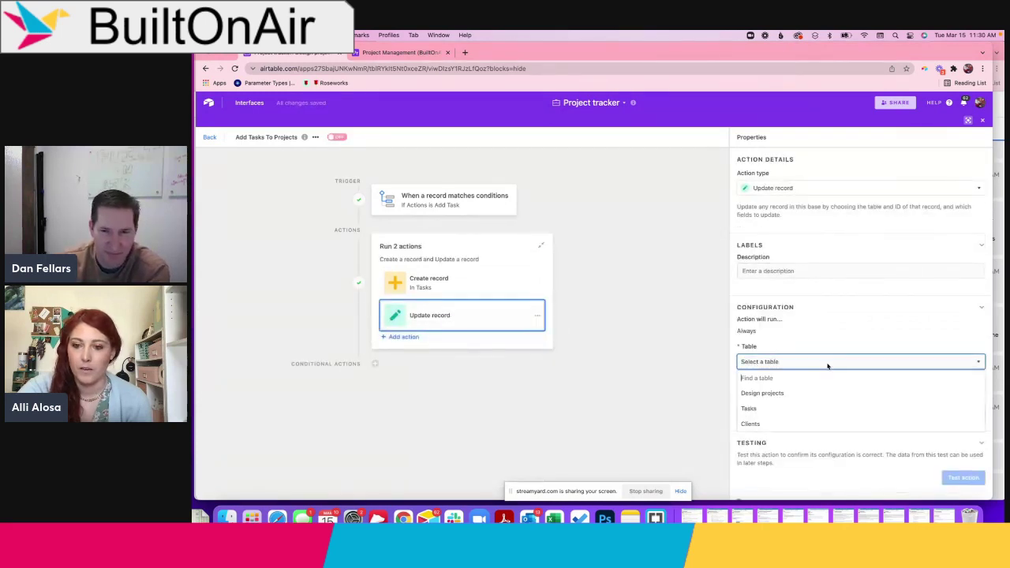
{"action": "left_click", "coordinate": [772, 394]}
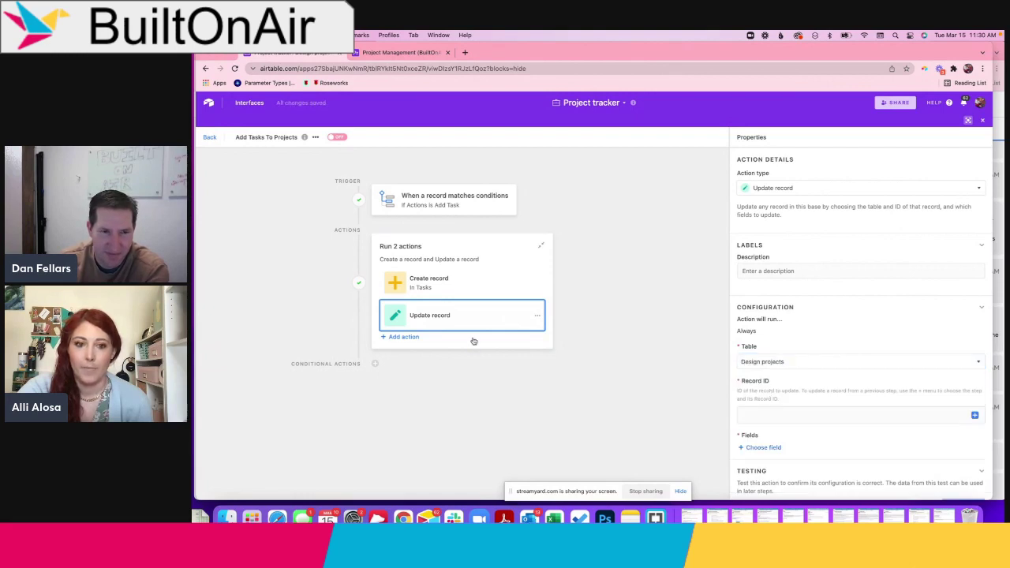
{"action": "left_click", "coordinate": [974, 414]}
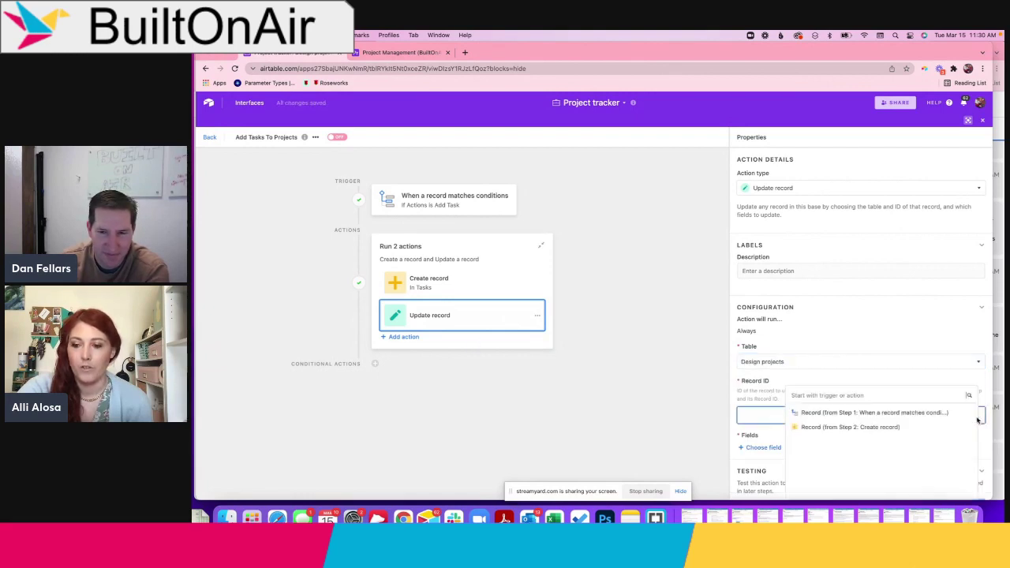
{"action": "left_click", "coordinate": [957, 413]}
{"action": "left_click", "coordinate": [929, 437]}
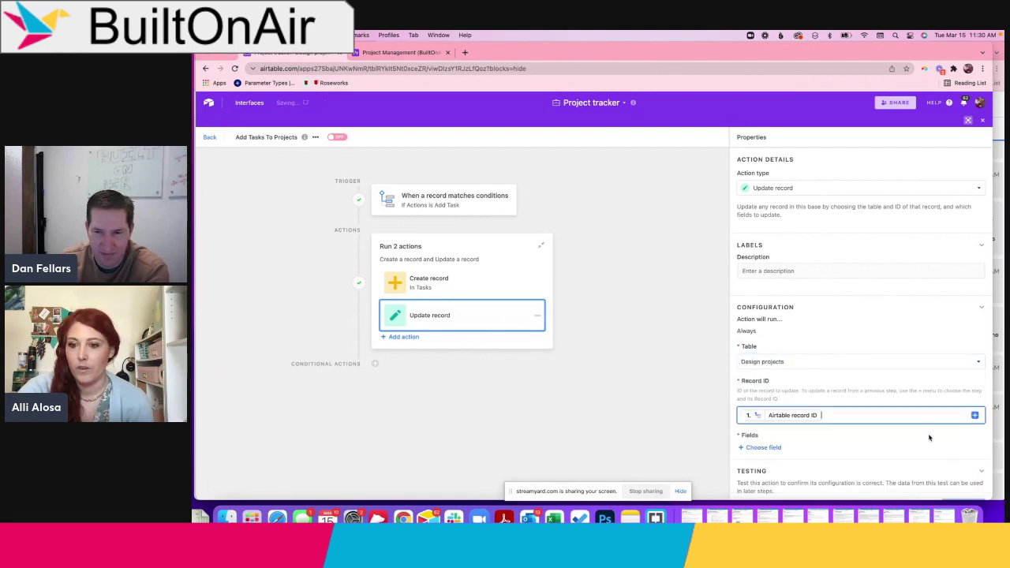
Step: Add the Actions field to the Update record action and leave its value blank
{"action": "left_click", "coordinate": [764, 447]}
{"action": "scroll", "coordinate": [793, 417], "scroll_direction": "down", "scroll_amount": 3}
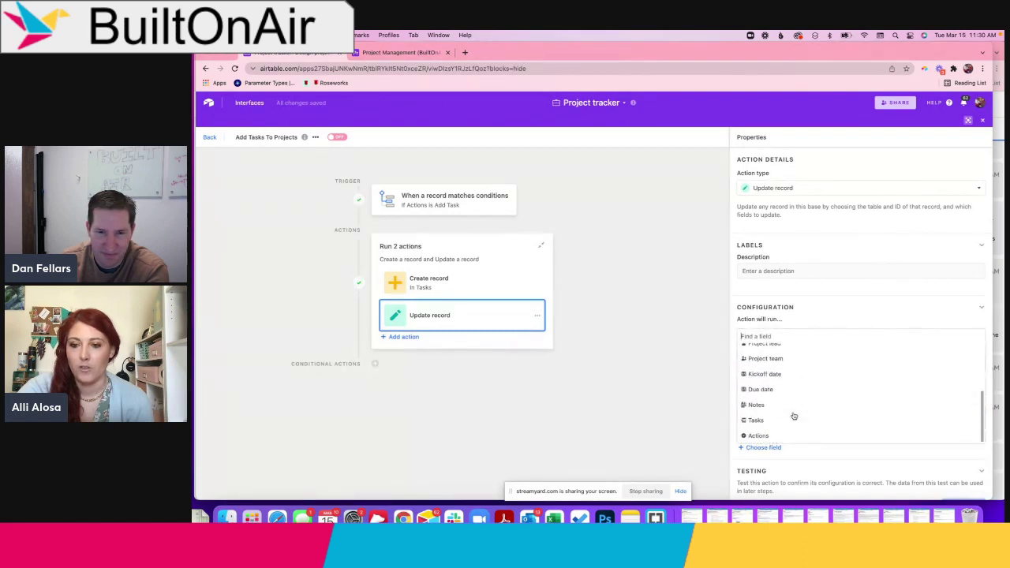
{"action": "left_click", "coordinate": [757, 436]}
{"action": "scroll", "coordinate": [831, 433], "scroll_direction": "down", "scroll_amount": 1}
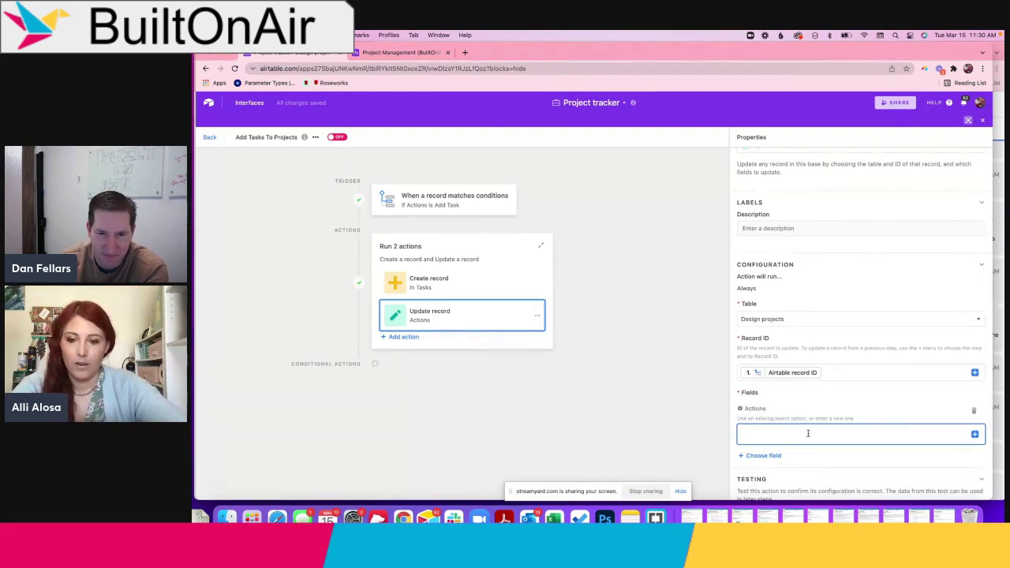
{"action": "left_click", "coordinate": [760, 427]}
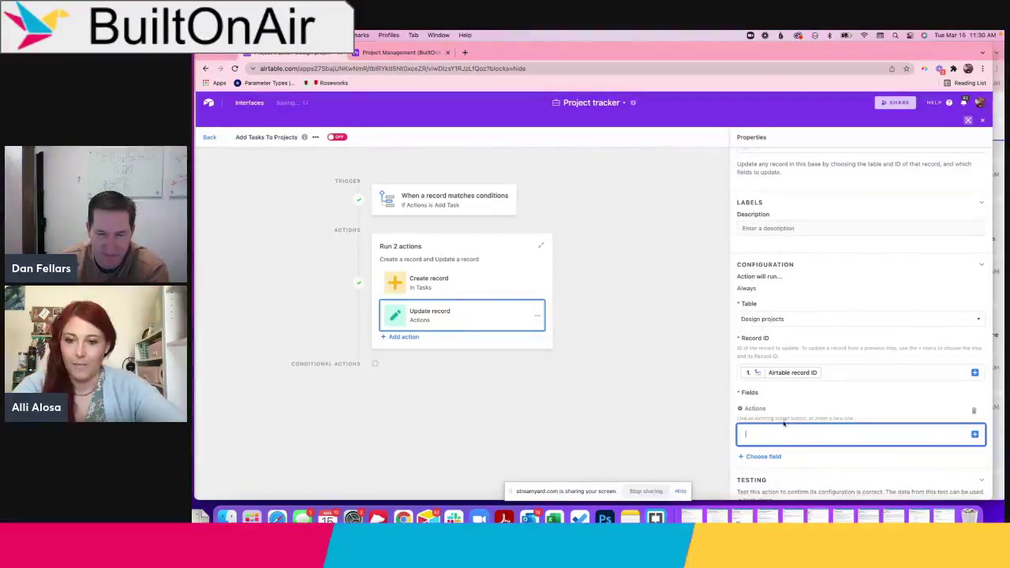
{"action": "left_click", "coordinate": [739, 433]}
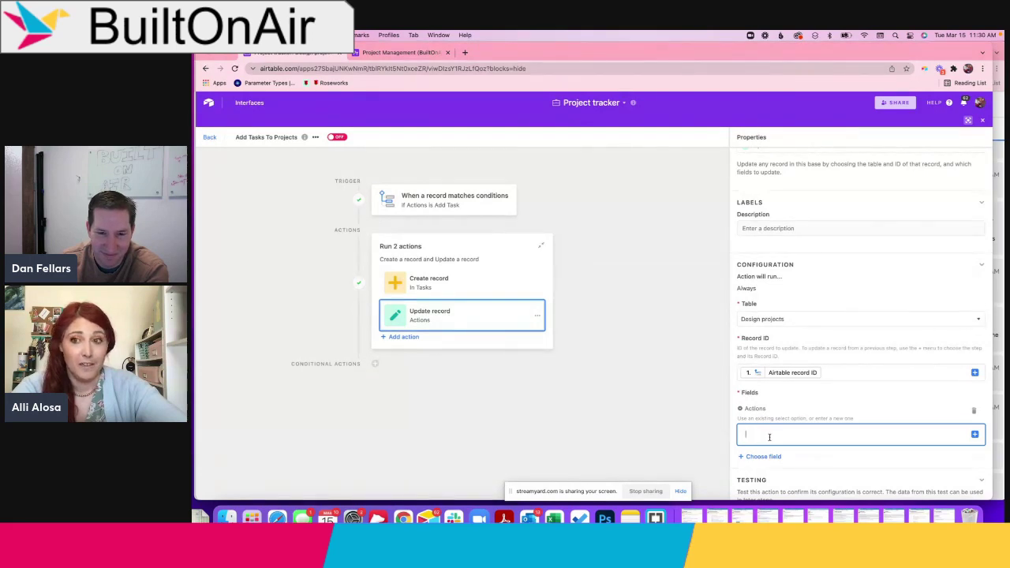
Step: Test the Update record action alongside the Design projects grid and switch the automation on
{"action": "left_click", "coordinate": [968, 119]}
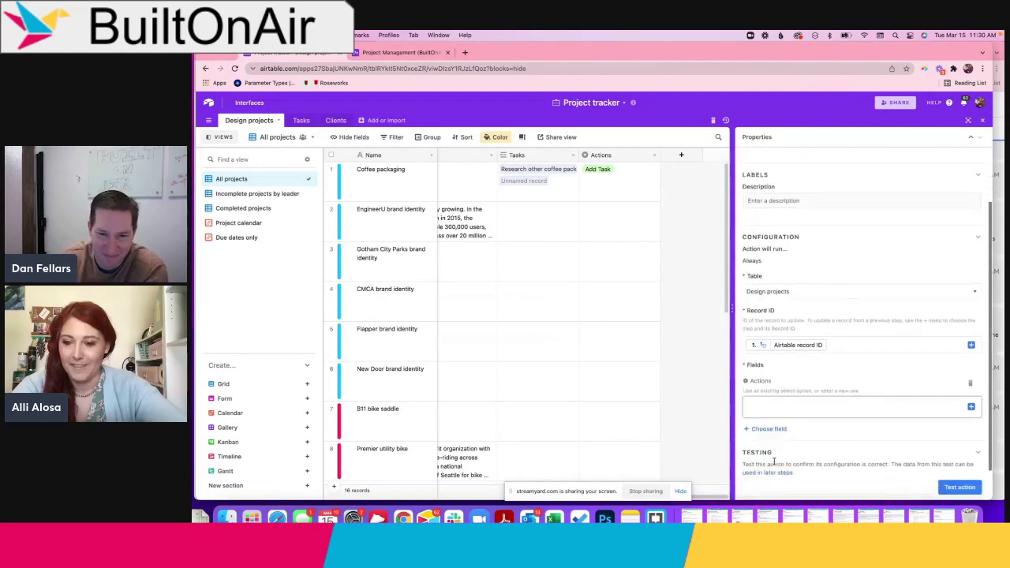
{"action": "left_click", "coordinate": [614, 188]}
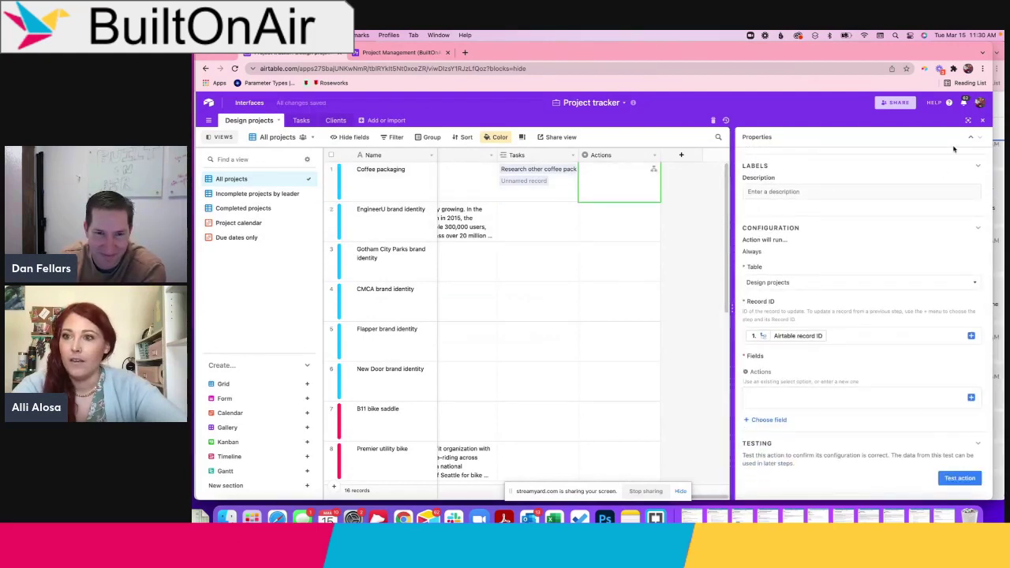
{"action": "left_click", "coordinate": [968, 119]}
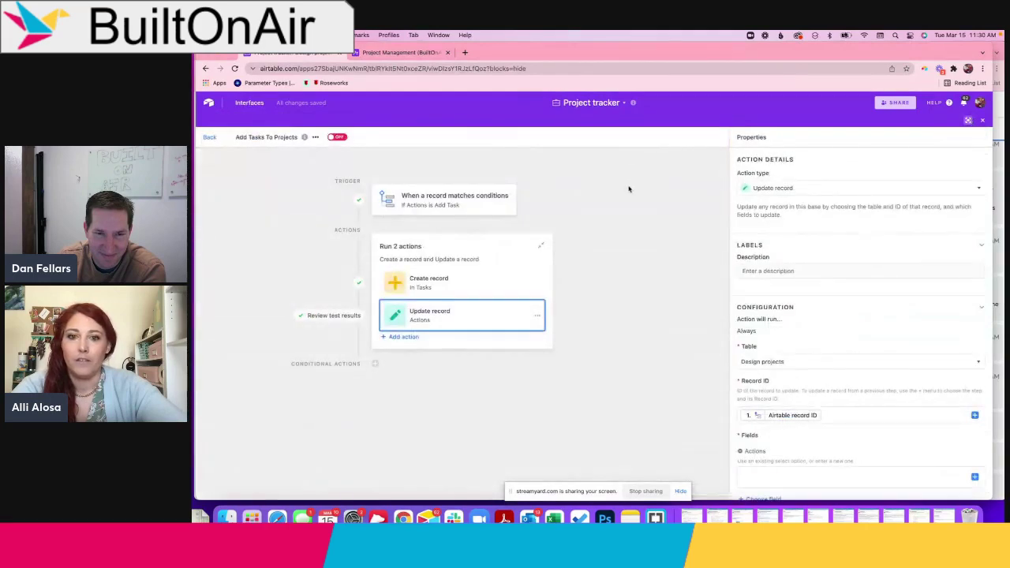
{"action": "left_click", "coordinate": [629, 189]}
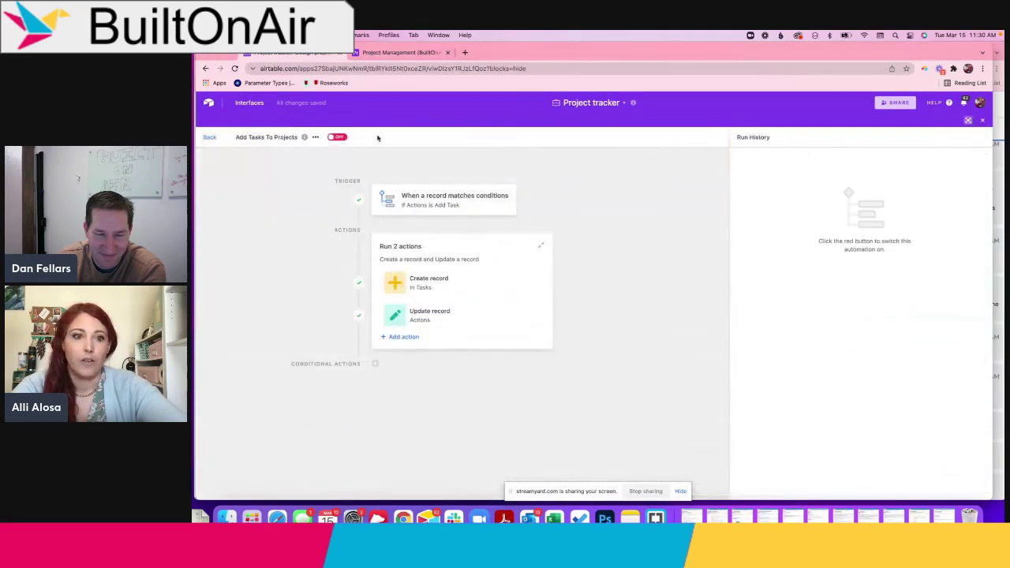
{"action": "left_click", "coordinate": [336, 138]}
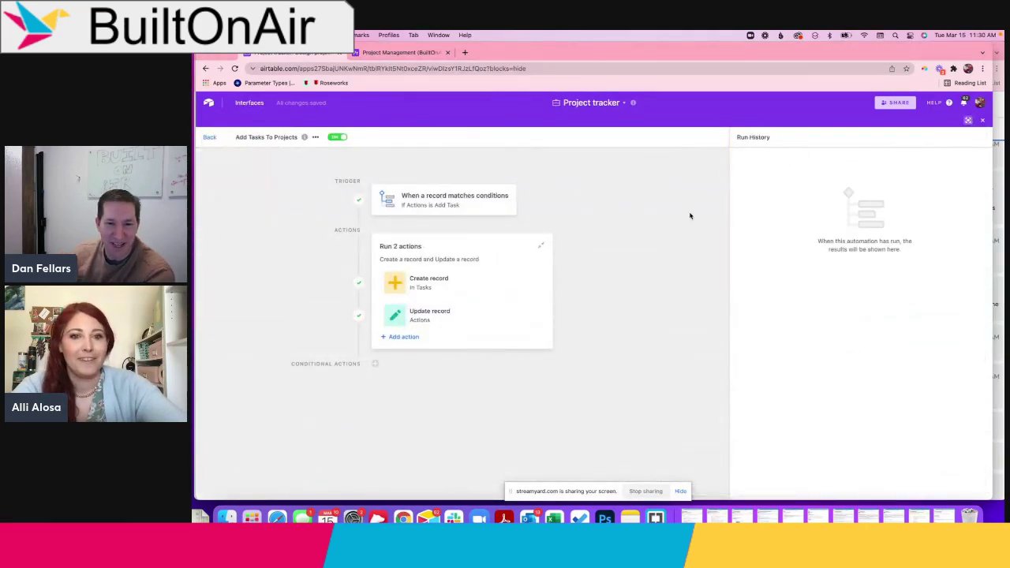
Step: Review the Coffee packaging record's tasks and the configuration of the Create record and Update record actions
{"action": "left_click", "coordinate": [969, 120]}
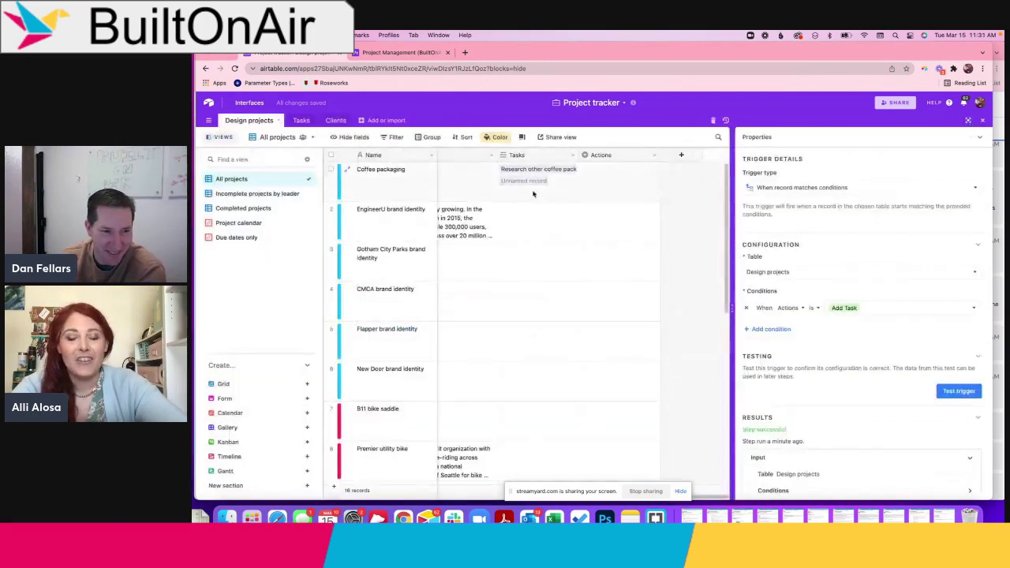
{"action": "left_click", "coordinate": [970, 121]}
{"action": "left_click", "coordinate": [505, 282]}
{"action": "left_click", "coordinate": [481, 316]}
{"action": "scroll", "coordinate": [833, 445], "scroll_direction": "down", "scroll_amount": 2}
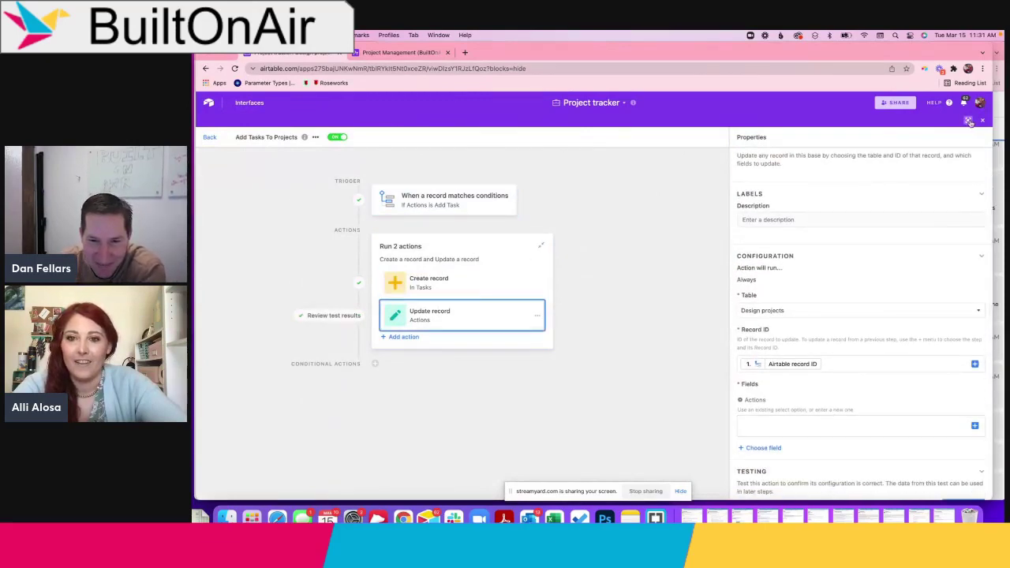
Step: Set the Coffee packaging record's Actions field to Add Task to trigger the live automation
{"action": "left_click", "coordinate": [969, 121]}
{"action": "left_click", "coordinate": [598, 175]}
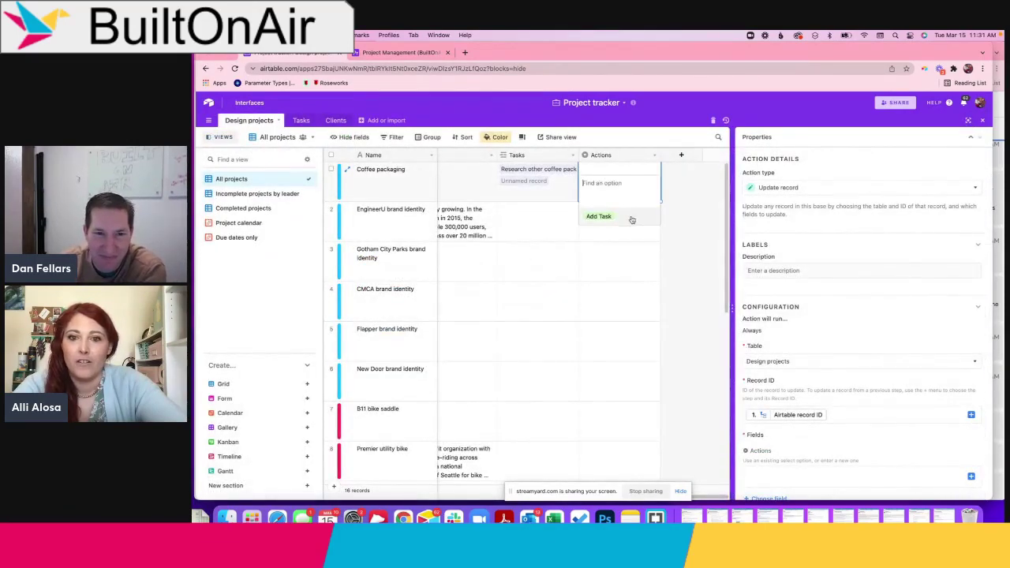
{"action": "left_click", "coordinate": [970, 121]}
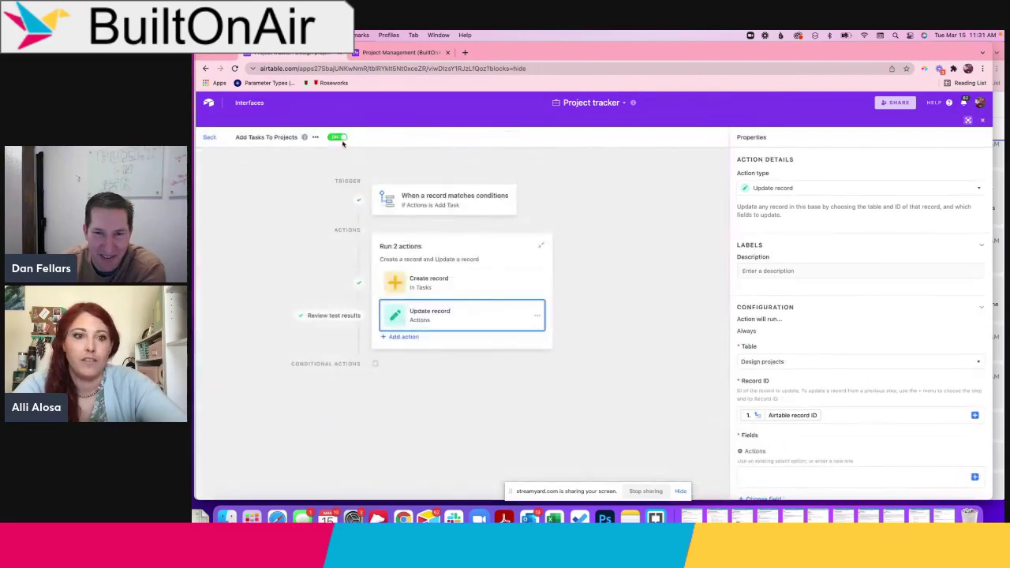
{"action": "left_click", "coordinate": [970, 121]}
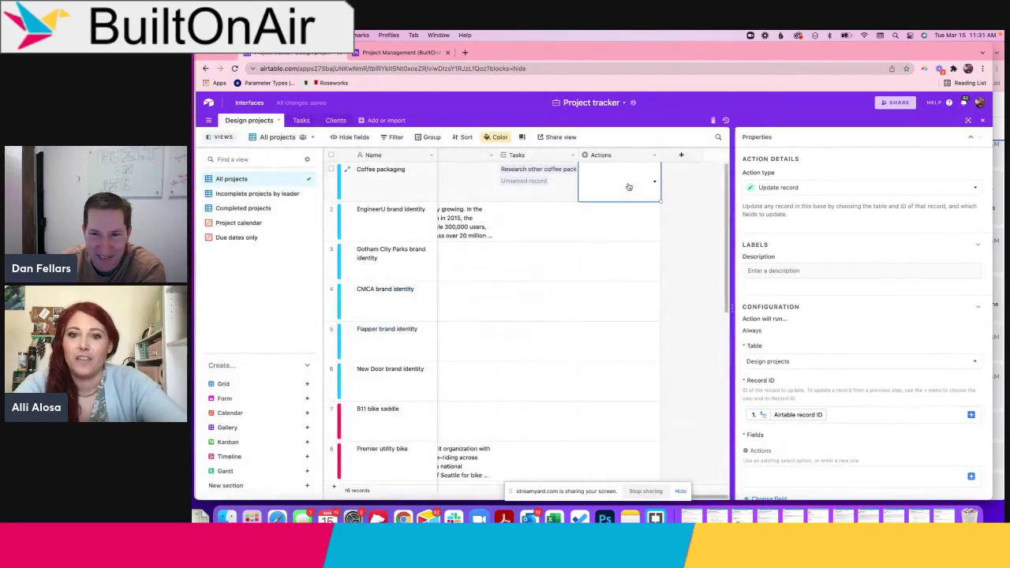
{"action": "left_click", "coordinate": [632, 222]}
Step: Re-enter the blank Actions value in the Update record action and test the action again
{"action": "scroll", "coordinate": [877, 473], "scroll_direction": "down", "scroll_amount": 1}
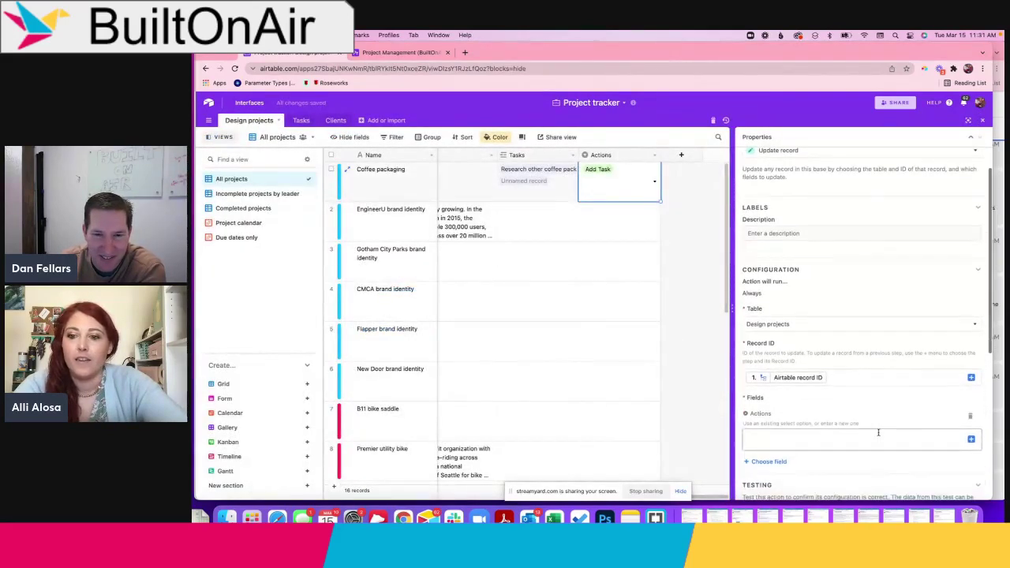
{"action": "left_click", "coordinate": [877, 432]}
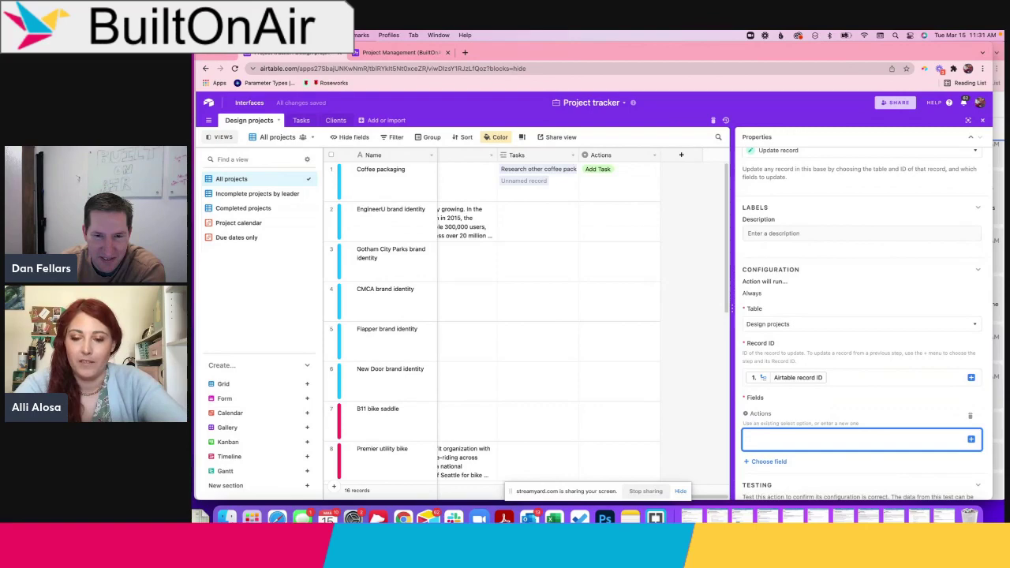
{"action": "scroll", "coordinate": [908, 459], "scroll_direction": "down", "scroll_amount": 5}
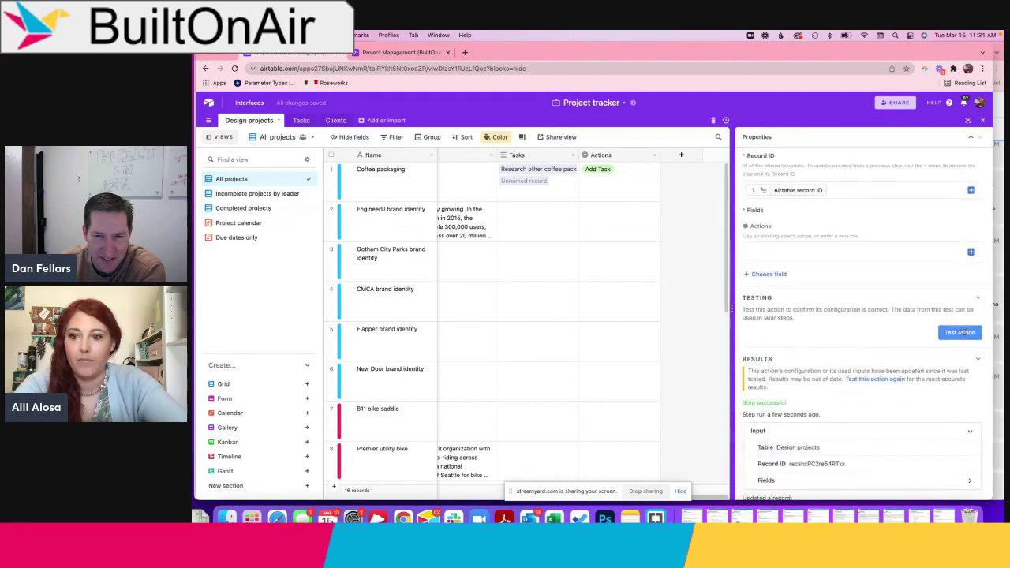
{"action": "left_click", "coordinate": [959, 332]}
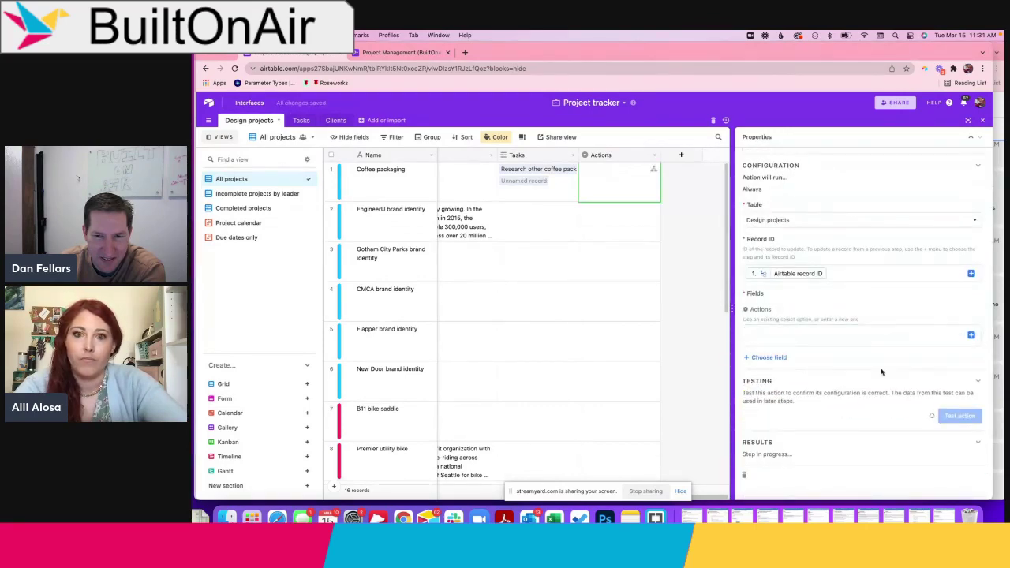
{"action": "scroll", "coordinate": [798, 336], "scroll_direction": "down", "scroll_amount": 3}
{"action": "scroll", "coordinate": [812, 339], "scroll_direction": "up", "scroll_amount": 5}
{"action": "left_click", "coordinate": [829, 341]}
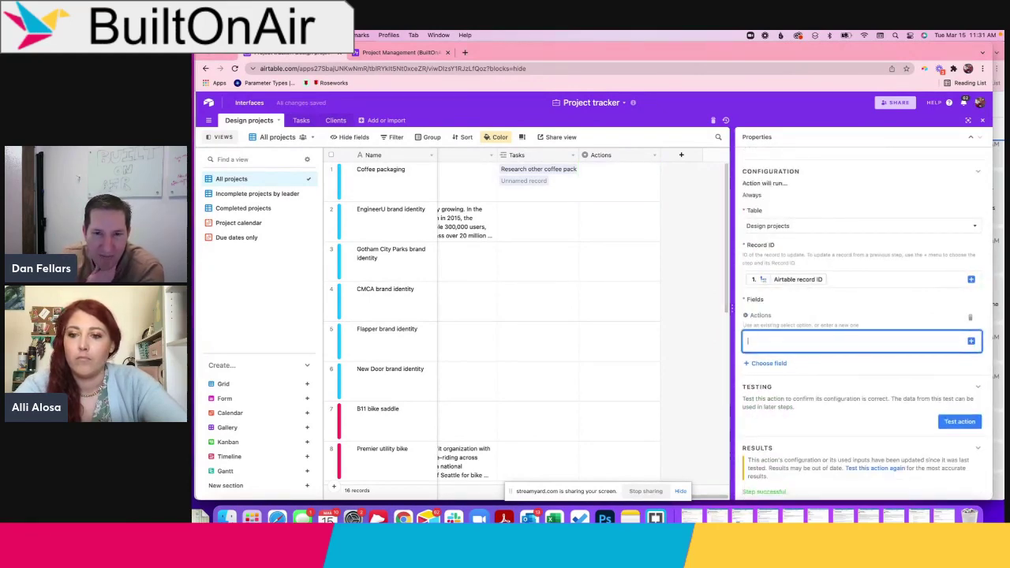
{"action": "left_click", "coordinate": [950, 421]}
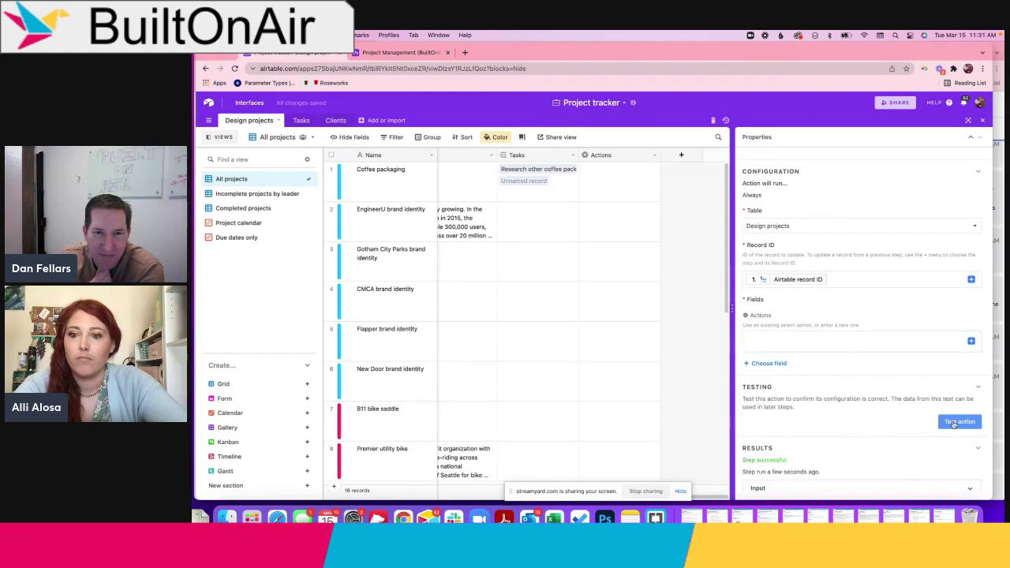
Step: Set the Coffee packaging record's Actions field to Add Task and rerun the Update record action's test
{"action": "double_click", "coordinate": [609, 192]}
{"action": "left_click", "coordinate": [615, 227]}
{"action": "left_click", "coordinate": [620, 185]}
{"action": "left_click", "coordinate": [620, 185]}
{"action": "left_click", "coordinate": [630, 217]}
{"action": "left_click", "coordinate": [955, 423]}
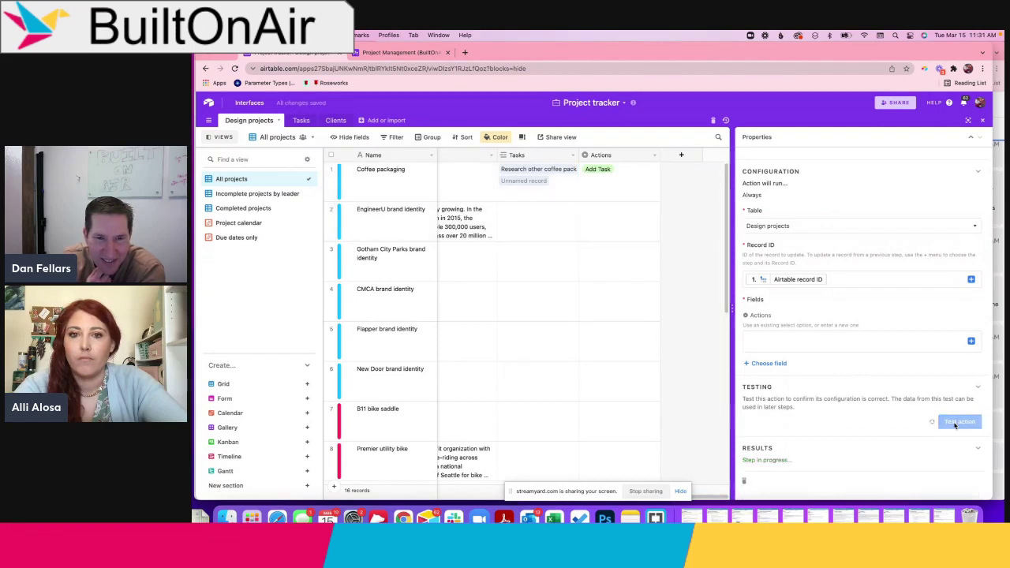
Step: Add an unnamed blank option to the Actions single select field and assign it to the Coffee packaging record
{"action": "left_click", "coordinate": [870, 340]}
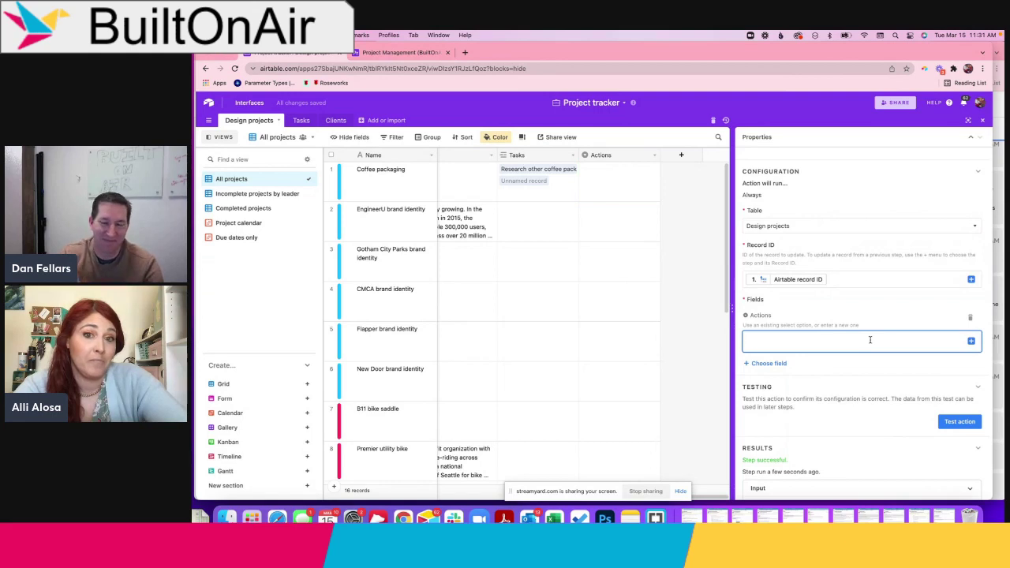
{"action": "left_click", "coordinate": [626, 191]}
{"action": "left_click", "coordinate": [644, 185]}
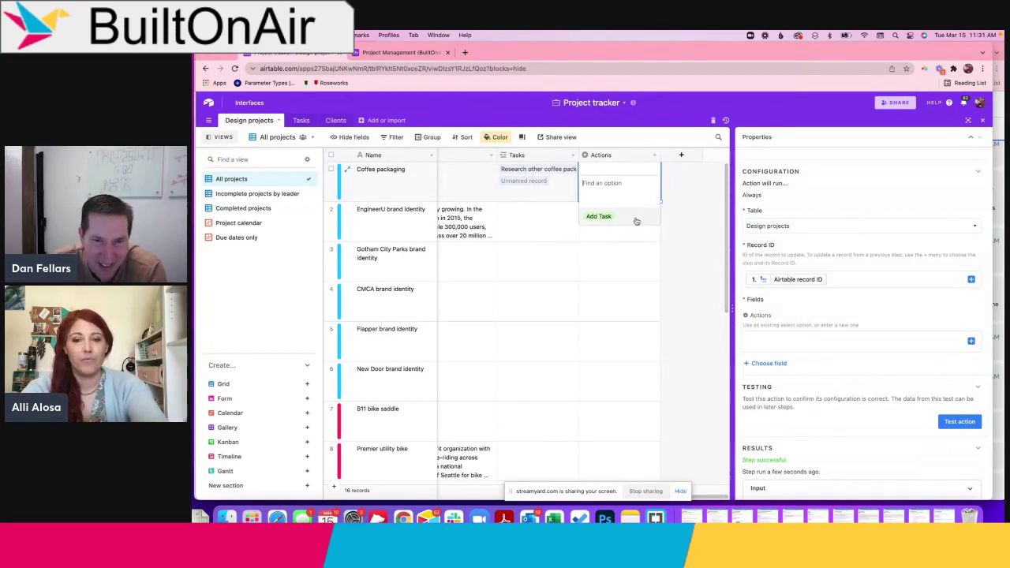
{"action": "left_click", "coordinate": [678, 220]}
{"action": "double_click", "coordinate": [620, 154]}
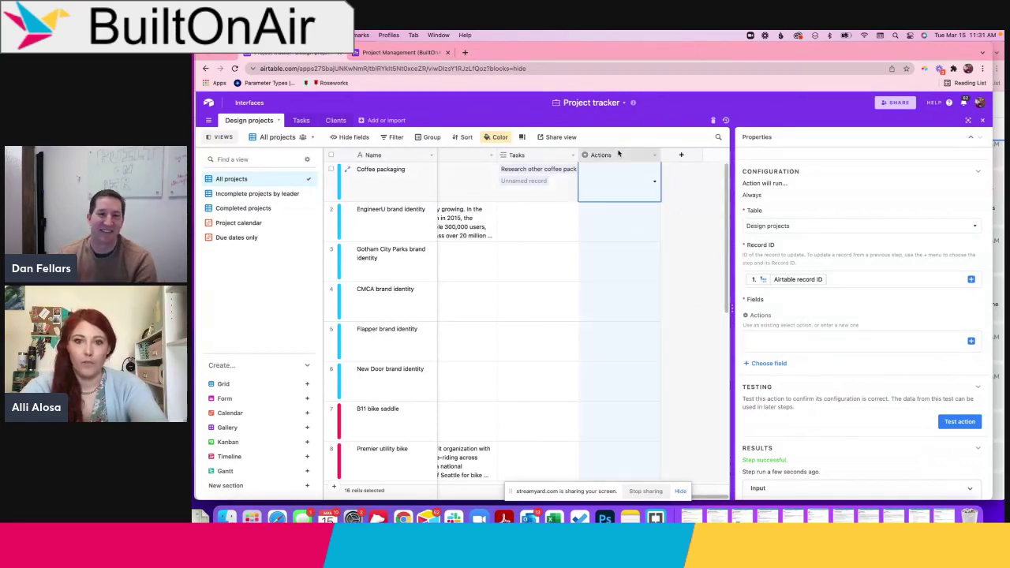
{"action": "left_click", "coordinate": [515, 276]}
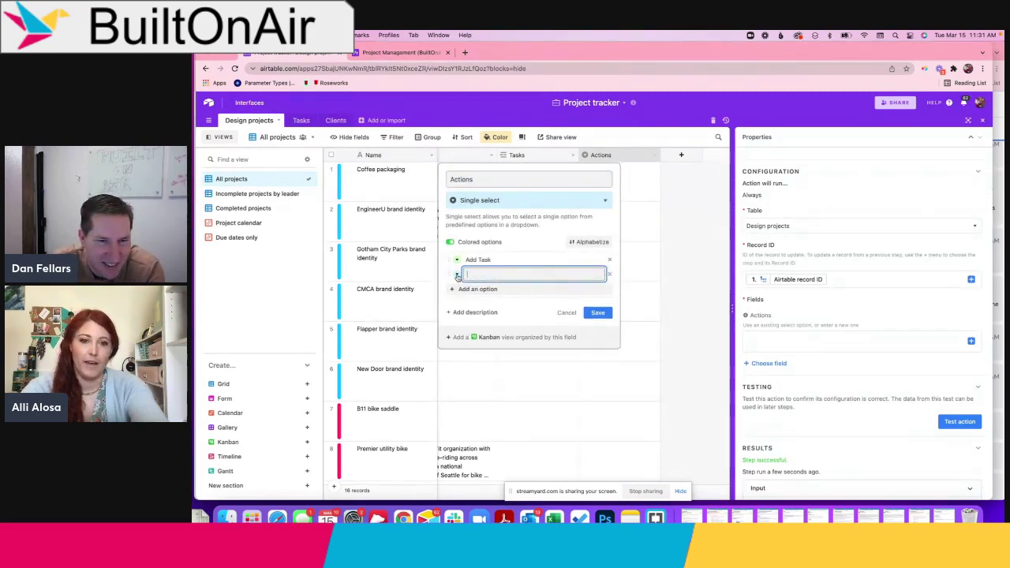
{"action": "left_click", "coordinate": [597, 312]}
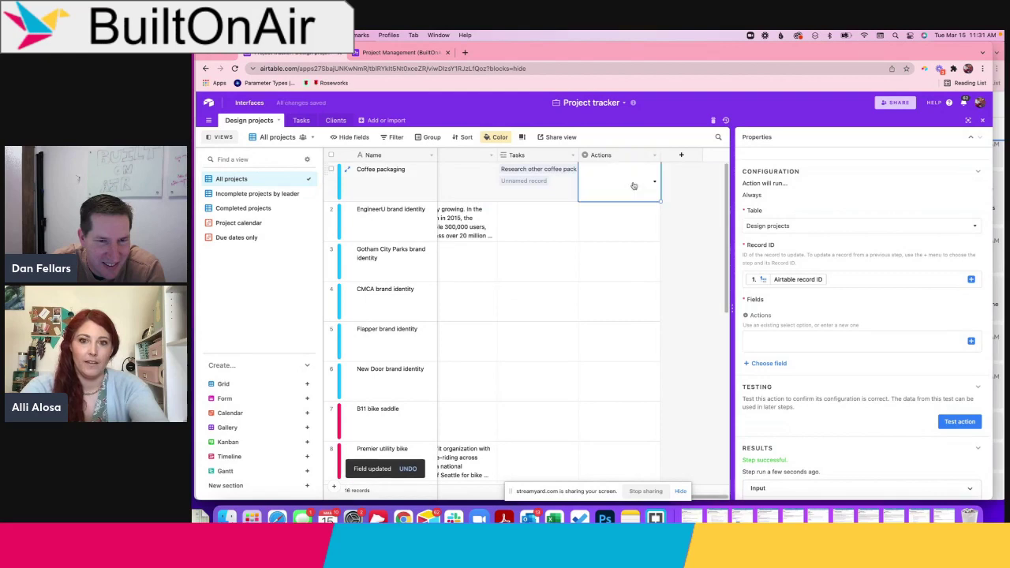
{"action": "left_click", "coordinate": [633, 185]}
{"action": "left_click", "coordinate": [633, 185]}
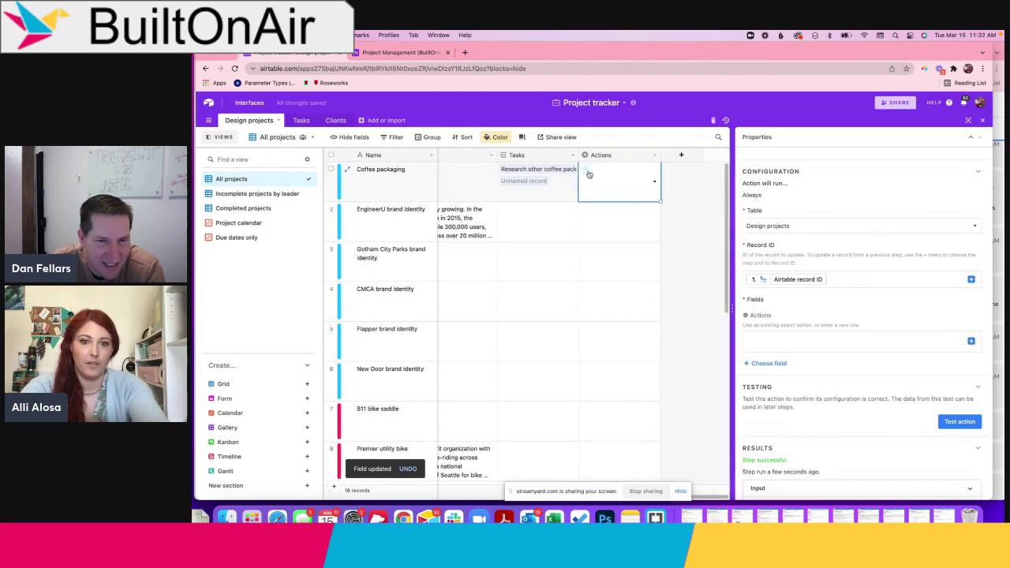
Step: Replace the Coffee packaging record's blank Actions option with Add Task and retest the Update record action
{"action": "left_click", "coordinate": [881, 341]}
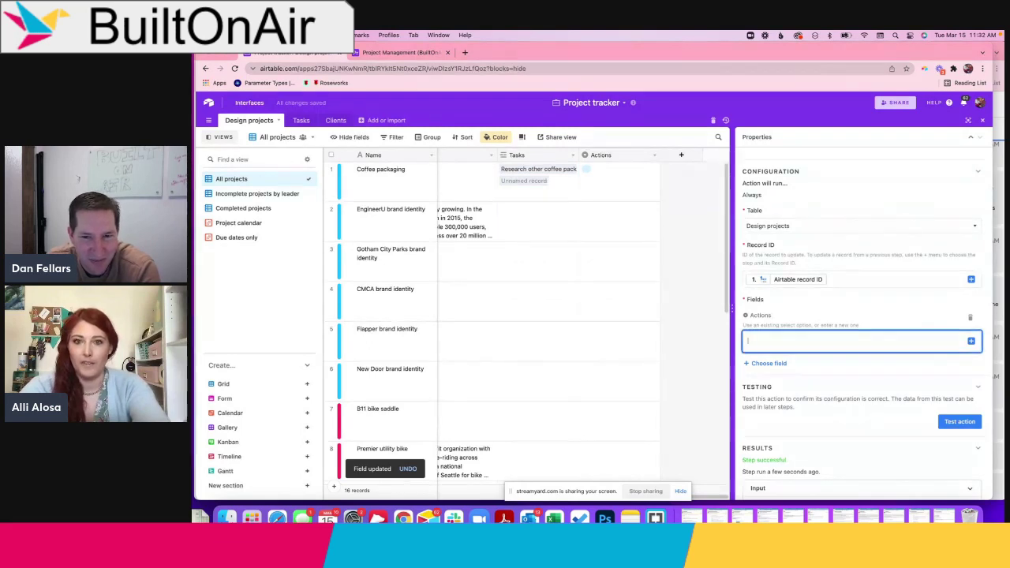
{"action": "double_click", "coordinate": [634, 184]}
{"action": "left_click", "coordinate": [603, 217]}
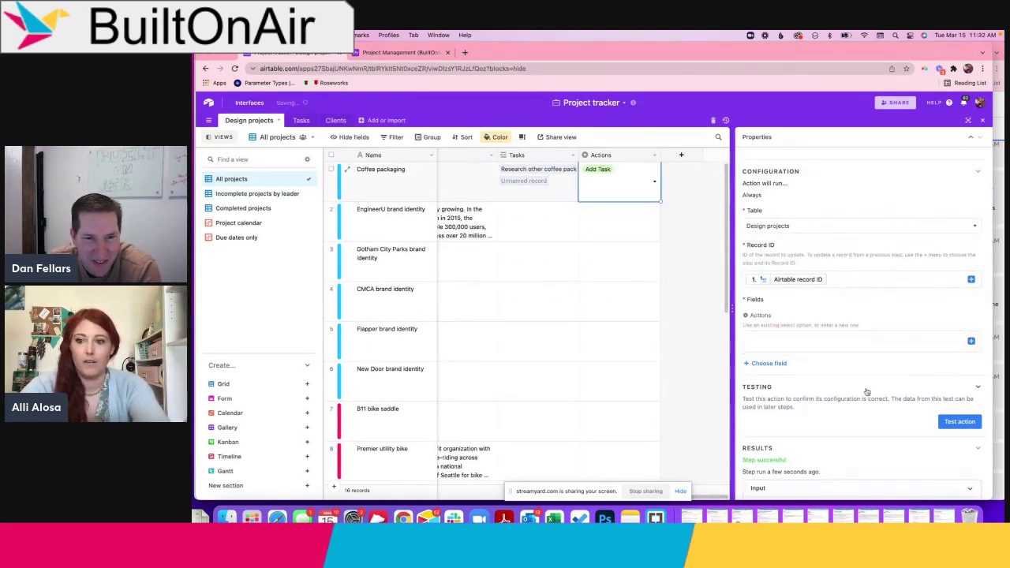
{"action": "left_click", "coordinate": [959, 421]}
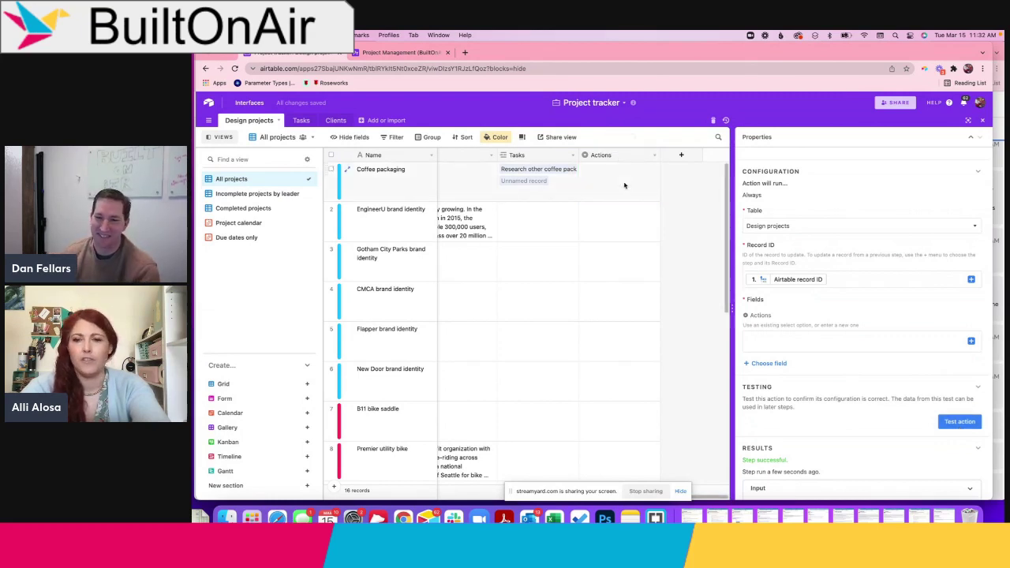
Step: Leave the Update record action's Actions value blank and switch on the Add Tasks To Projects automation
{"action": "left_click", "coordinate": [757, 341]}
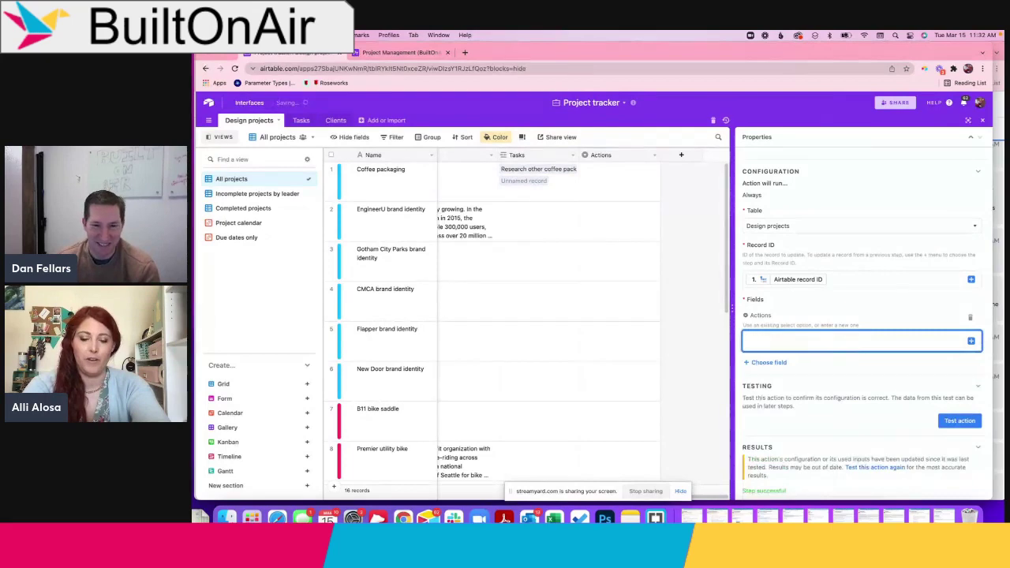
{"action": "left_click", "coordinate": [654, 186]}
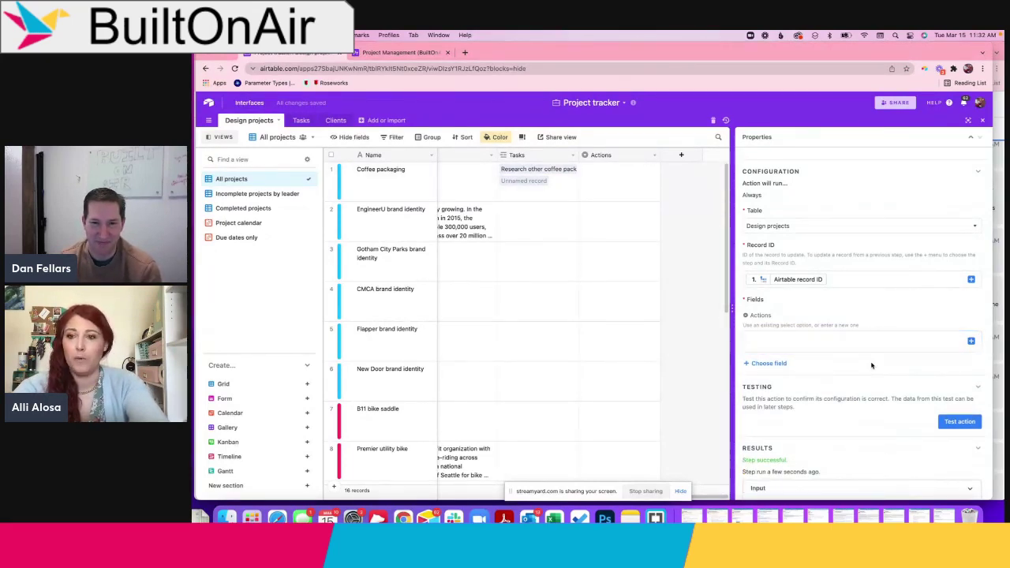
{"action": "scroll", "coordinate": [871, 363], "scroll_direction": "up", "scroll_amount": 2}
{"action": "scroll", "coordinate": [871, 365], "scroll_direction": "up", "scroll_amount": 3}
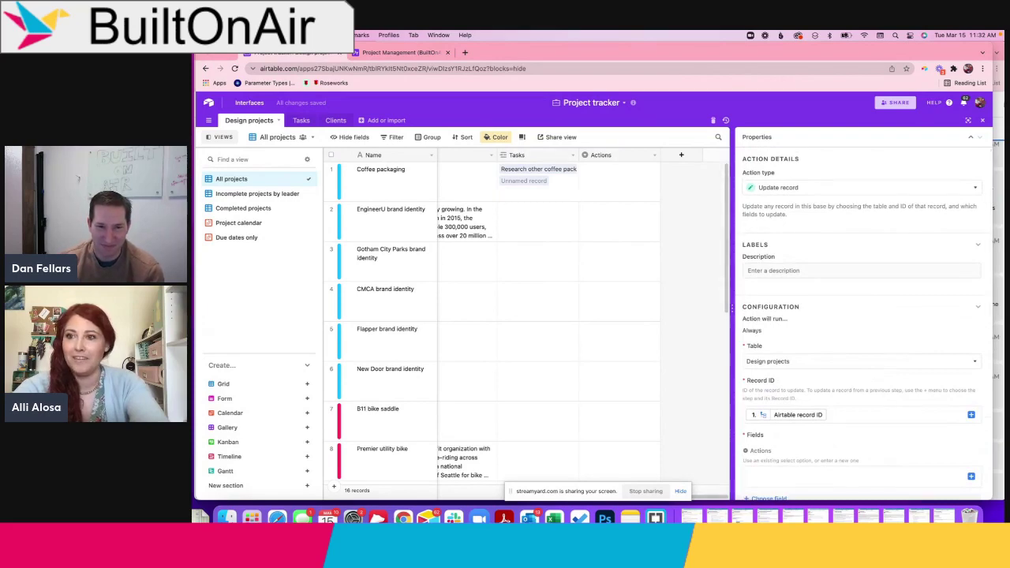
{"action": "left_click", "coordinate": [968, 120]}
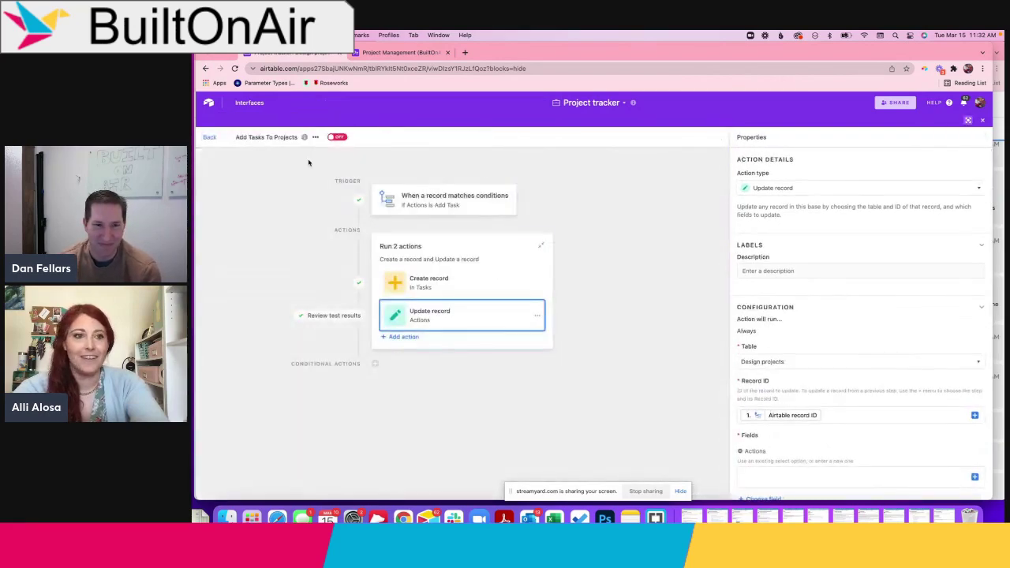
{"action": "left_click", "coordinate": [416, 169]}
{"action": "left_click", "coordinate": [337, 138]}
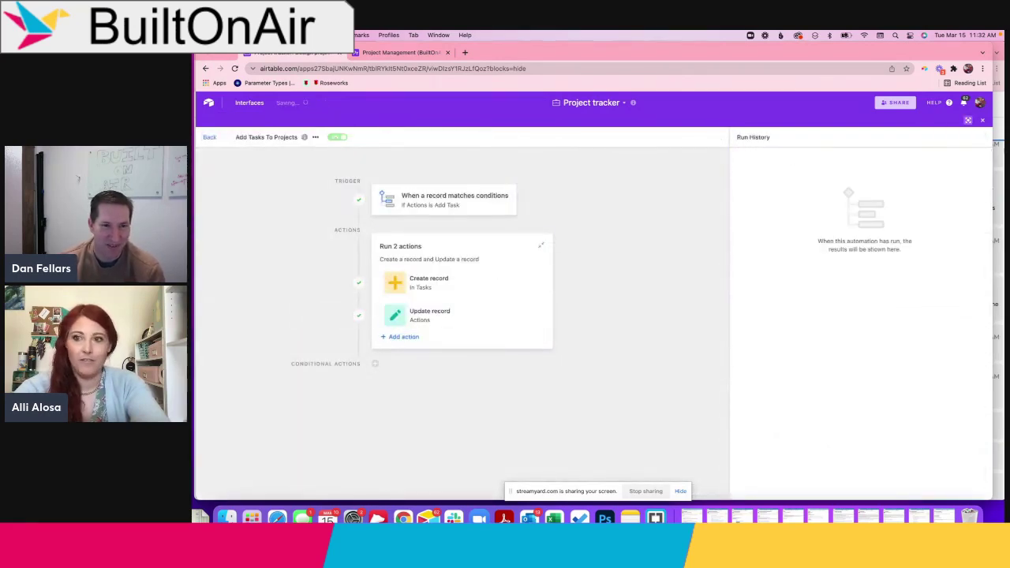
Step: Close the automation and open the Project Management (BuiltOnAir Demo) interface's Project Tracker page for editing
{"action": "left_click", "coordinate": [982, 122]}
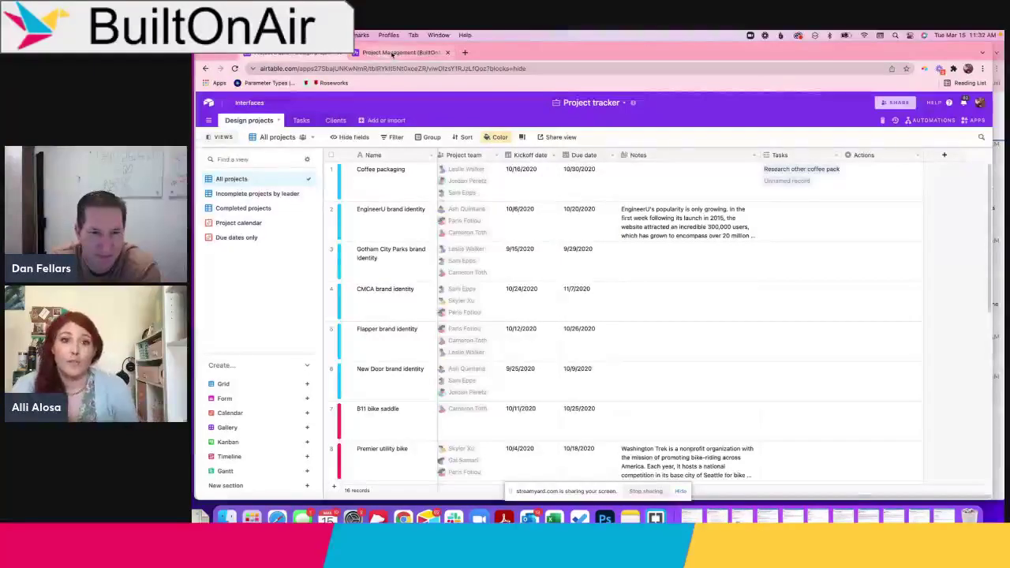
{"action": "left_click", "coordinate": [388, 52]}
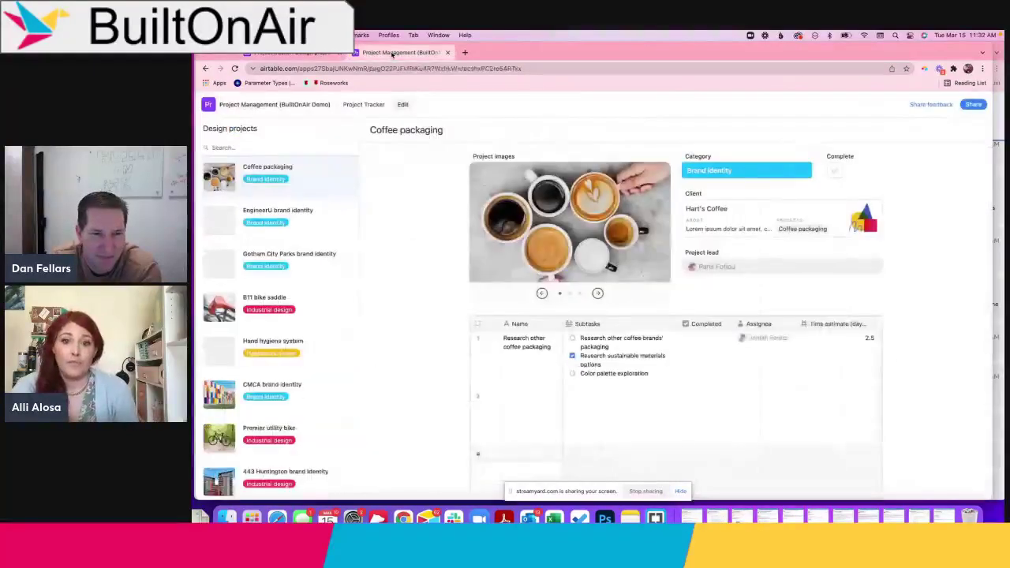
{"action": "left_click", "coordinate": [404, 104]}
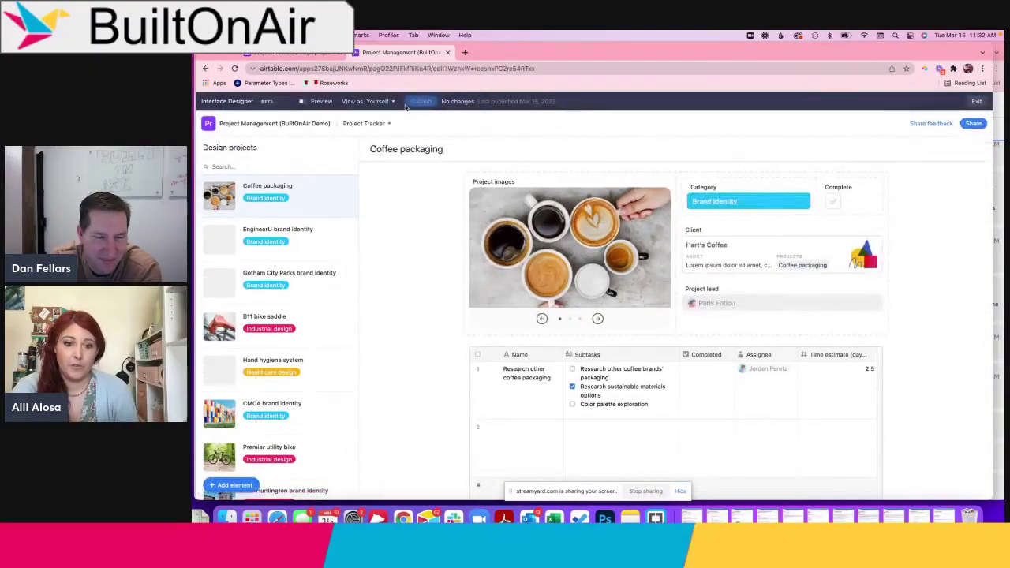
{"action": "scroll", "coordinate": [442, 362], "scroll_direction": "down", "scroll_amount": 2}
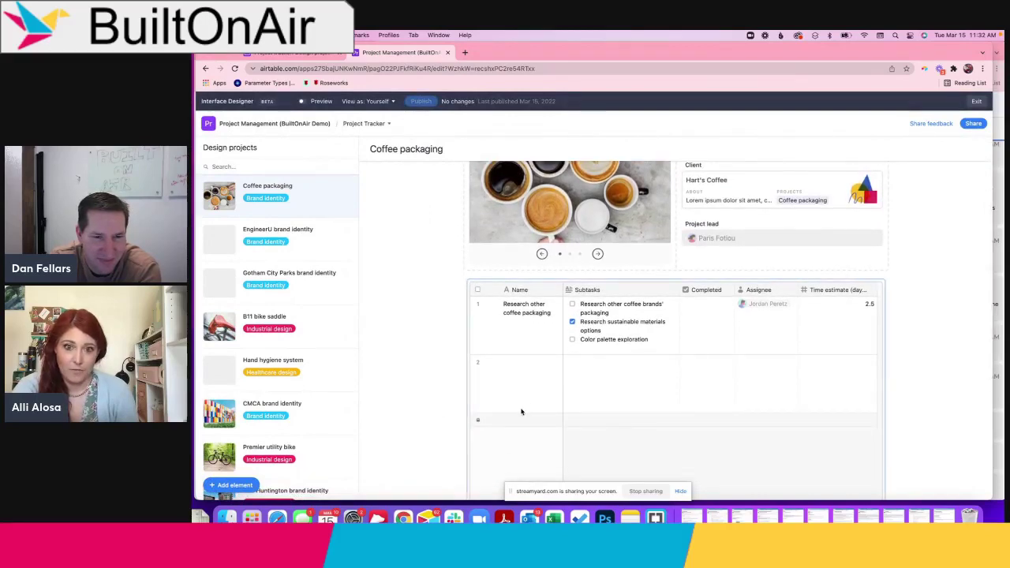
Step: Add the Design projects Actions field as an element directly above the tasks grid
{"action": "left_click", "coordinate": [233, 483]}
{"action": "scroll", "coordinate": [331, 450], "scroll_direction": "down", "scroll_amount": 3}
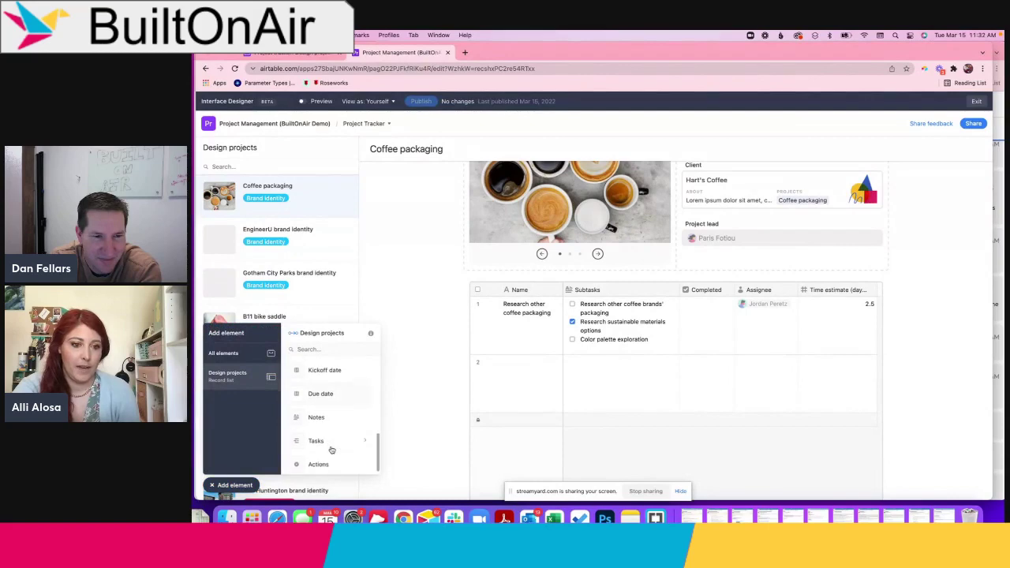
{"action": "left_click", "coordinate": [318, 458]}
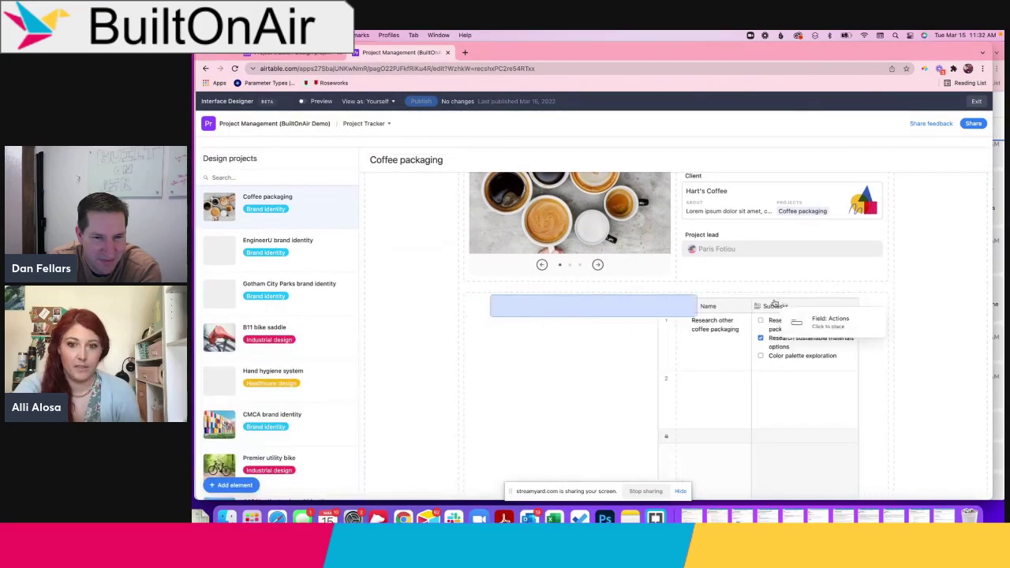
{"action": "left_click", "coordinate": [779, 292]}
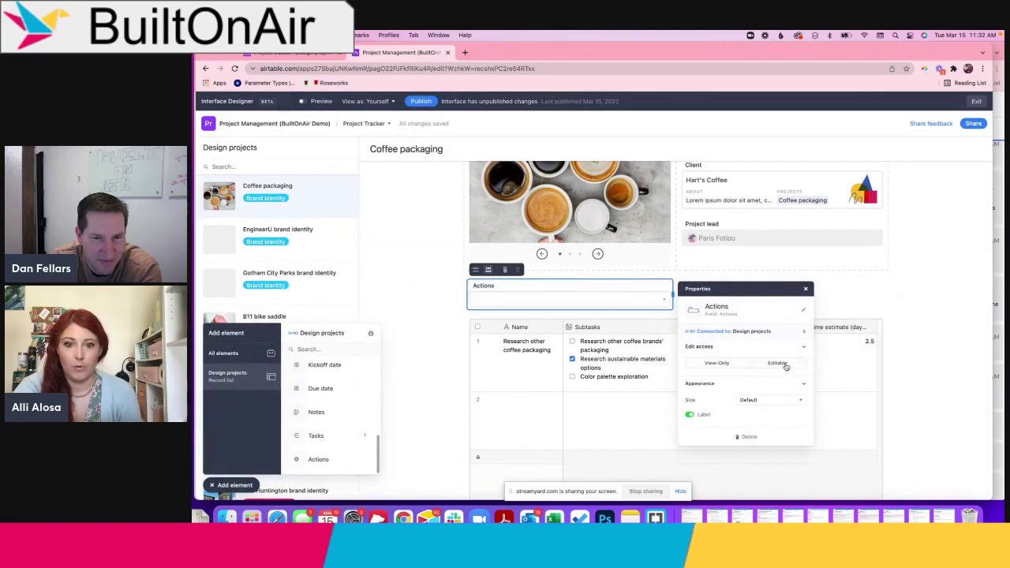
Step: Set the Actions element's size to Large and narrow it to about half its width
{"action": "left_click", "coordinate": [758, 400]}
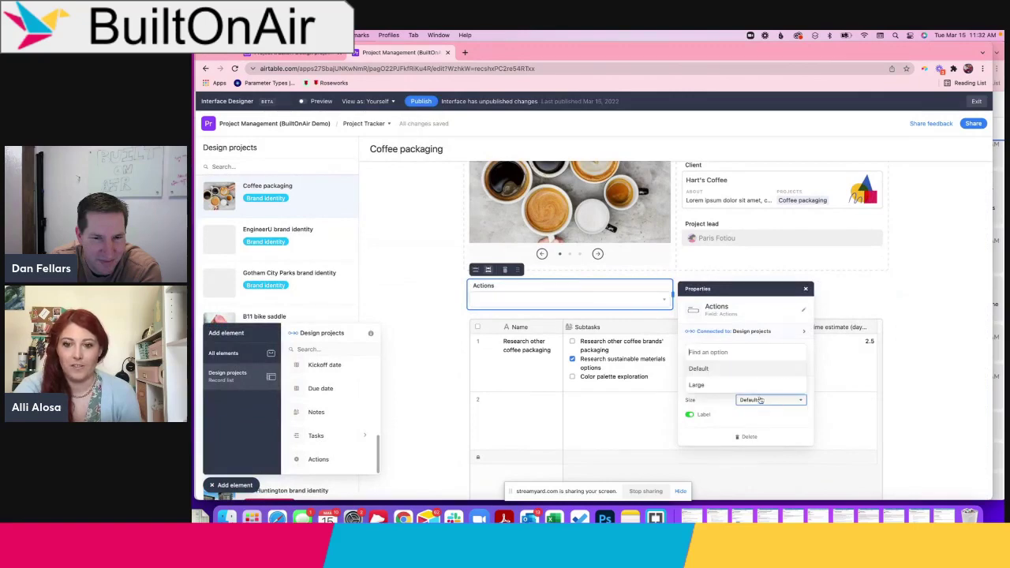
{"action": "left_click", "coordinate": [702, 384]}
{"action": "left_click_drag", "start_coordinate": [669, 298], "coordinate": [426, 294]}
{"action": "left_click", "coordinate": [425, 294]}
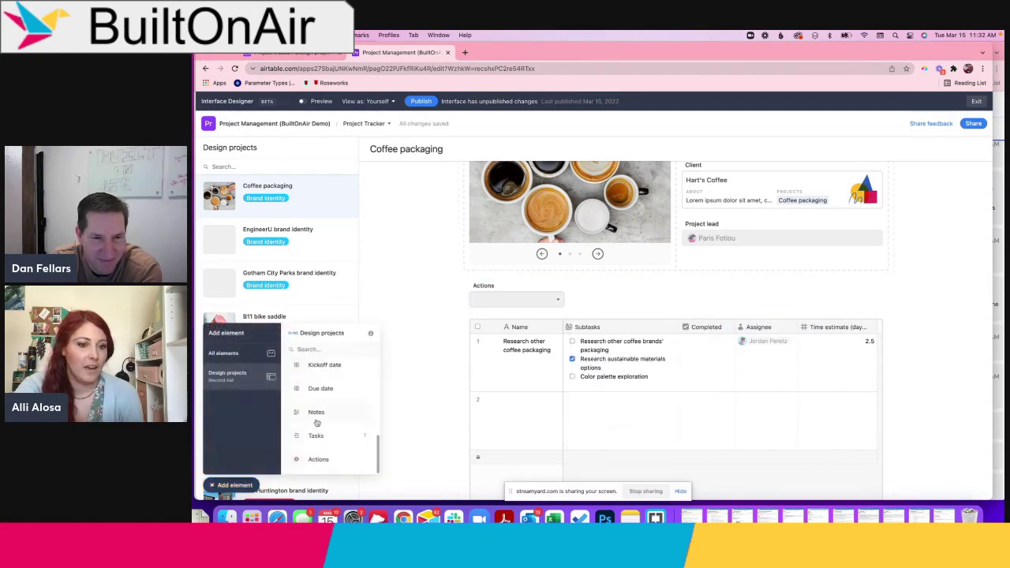
Step: Add a text element before the Actions dropdown reading 'Add a task by setting the {Actions} dropdown to "Add Task" :-)'
{"action": "scroll", "coordinate": [331, 418], "scroll_direction": "up", "scroll_amount": 3}
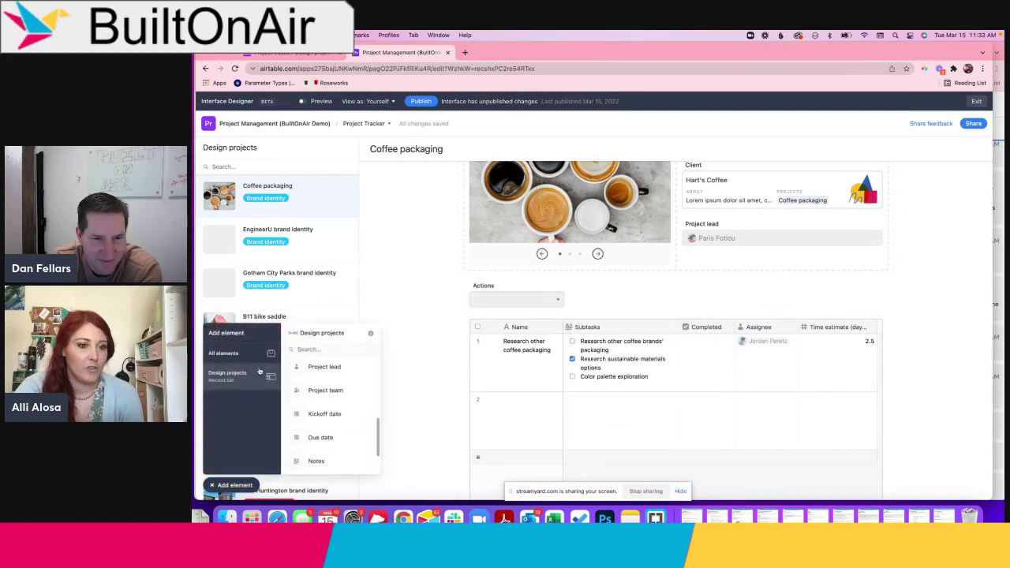
{"action": "left_click", "coordinate": [233, 353]}
{"action": "left_click_drag", "start_coordinate": [316, 375], "coordinate": [525, 294]}
{"action": "left_click", "coordinate": [526, 294]}
{"action": "type", "text": "Add a"}
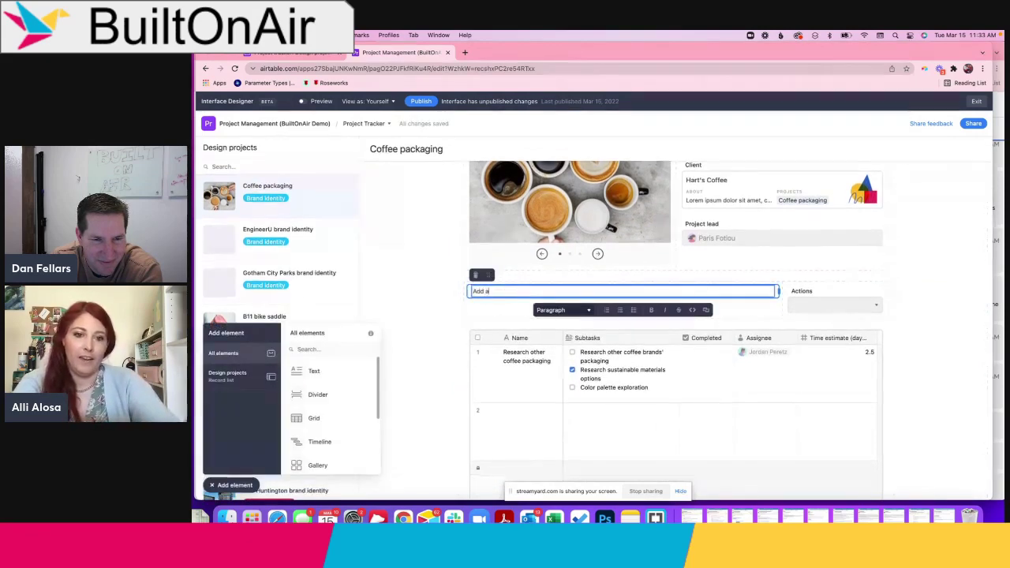
{"action": "type", "text": " task by setting the (Actions) dropdown to \"Add Task"}
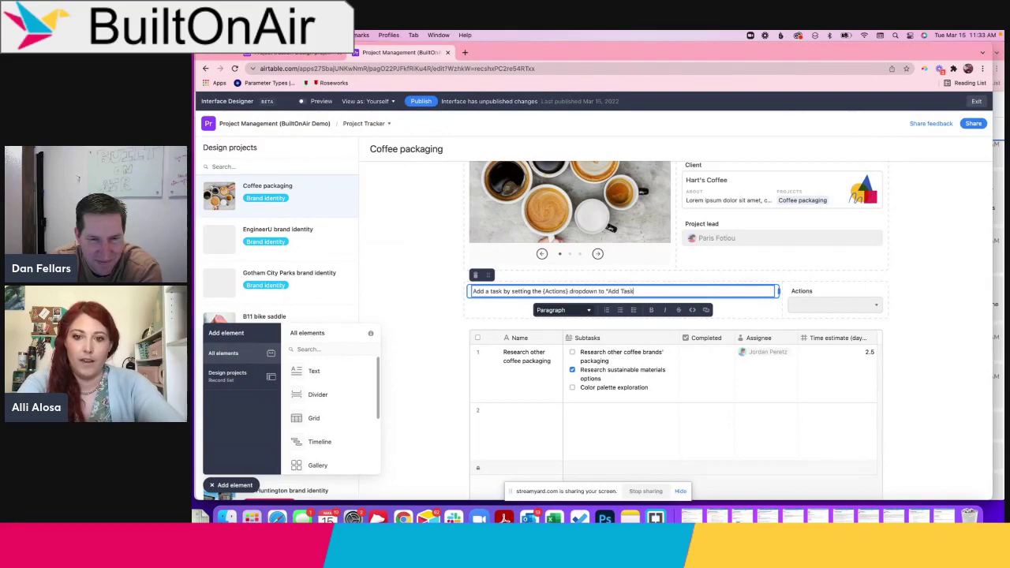
{"action": "type", "text": "\" :-)"}
{"action": "left_click", "coordinate": [394, 313]}
Step: Preview the Project Tracker interface page and set the Coffee packaging project's Actions dropdown to Add Task
{"action": "left_click", "coordinate": [301, 101]}
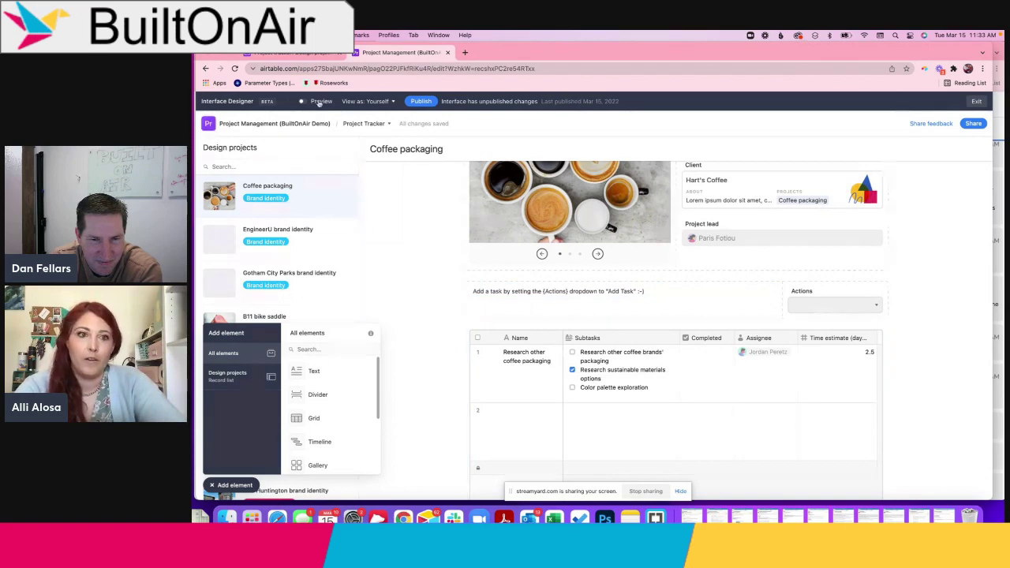
{"action": "left_click", "coordinate": [874, 291]}
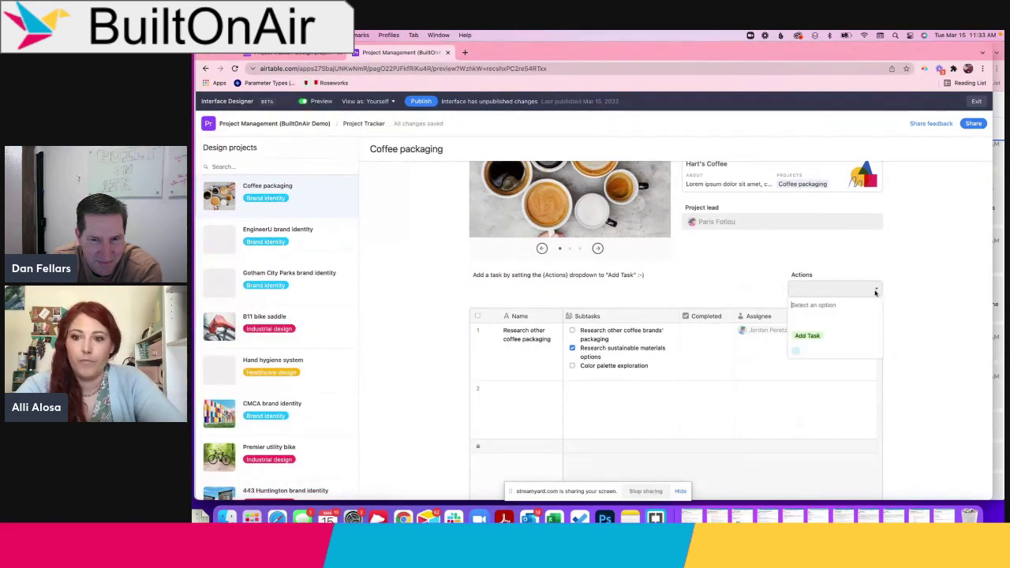
{"action": "left_click", "coordinate": [807, 335]}
Step: Check the linked Tasks in the Project tracker base's Design projects table and view its automations list
{"action": "left_click", "coordinate": [300, 52]}
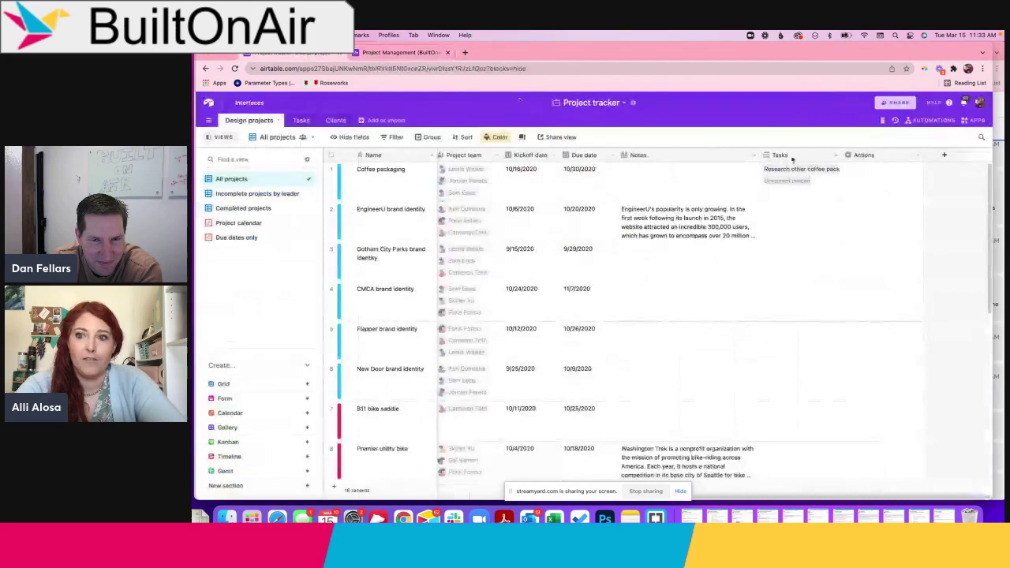
{"action": "left_click", "coordinate": [933, 120]}
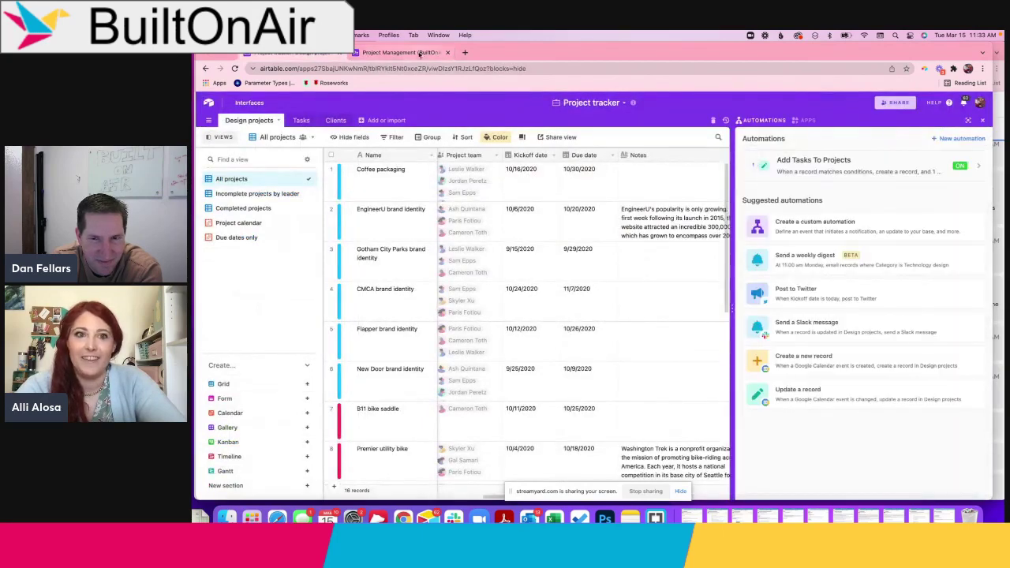
Step: Return to the interface preview and set Coffee packaging's Actions dropdown to Add Task three more times, letting it clear between runs
{"action": "left_click", "coordinate": [409, 52]}
{"action": "left_click", "coordinate": [836, 292]}
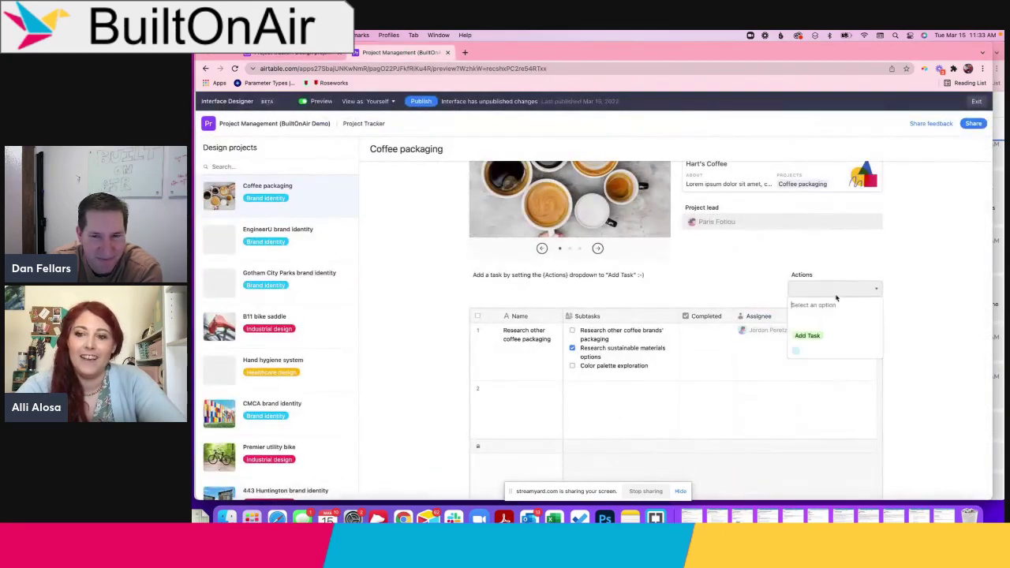
{"action": "left_click", "coordinate": [828, 339]}
{"action": "scroll", "coordinate": [936, 377], "scroll_direction": "down", "scroll_amount": 1}
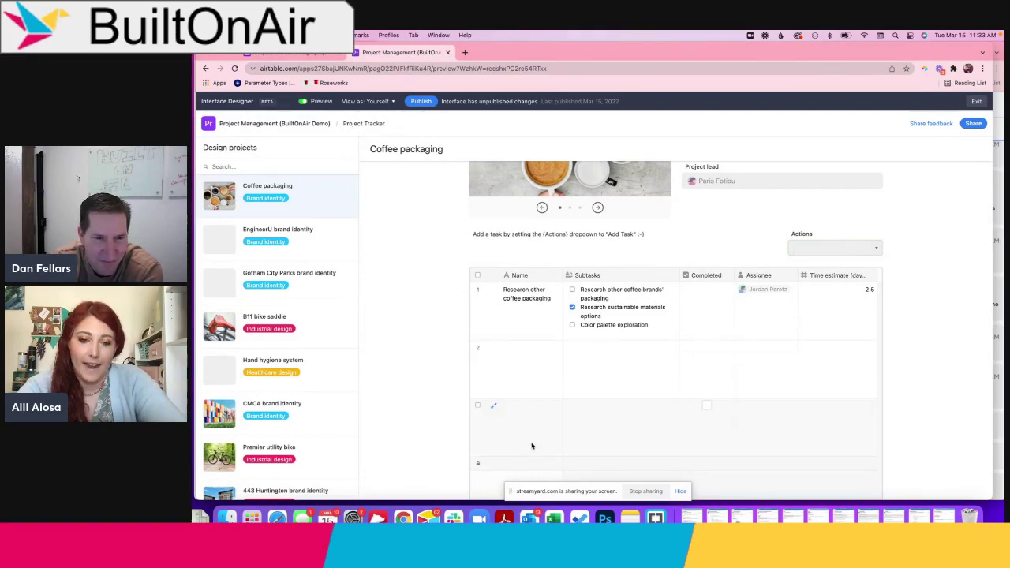
{"action": "left_click", "coordinate": [852, 248]}
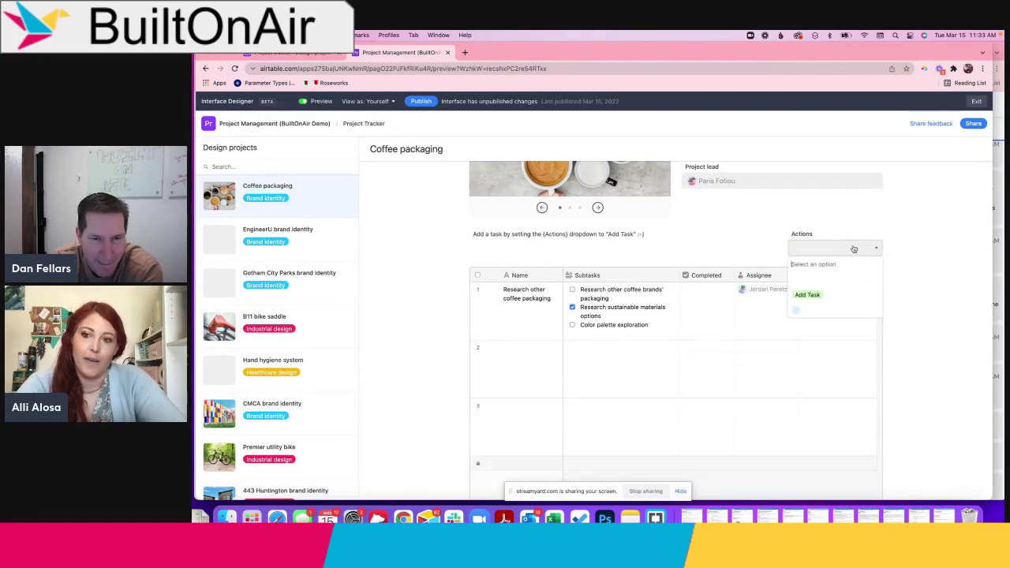
{"action": "left_click", "coordinate": [843, 294]}
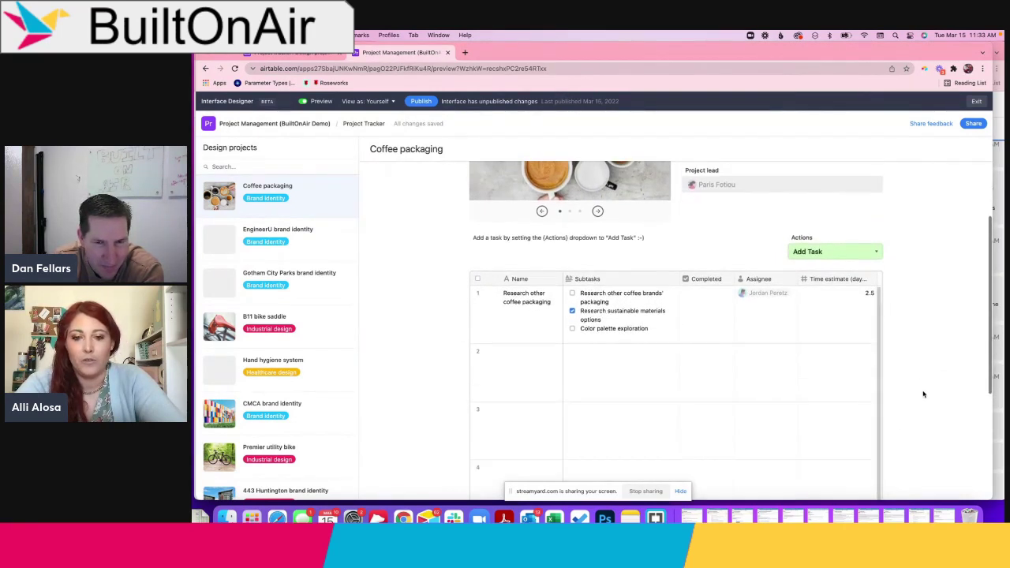
{"action": "left_click", "coordinate": [869, 253]}
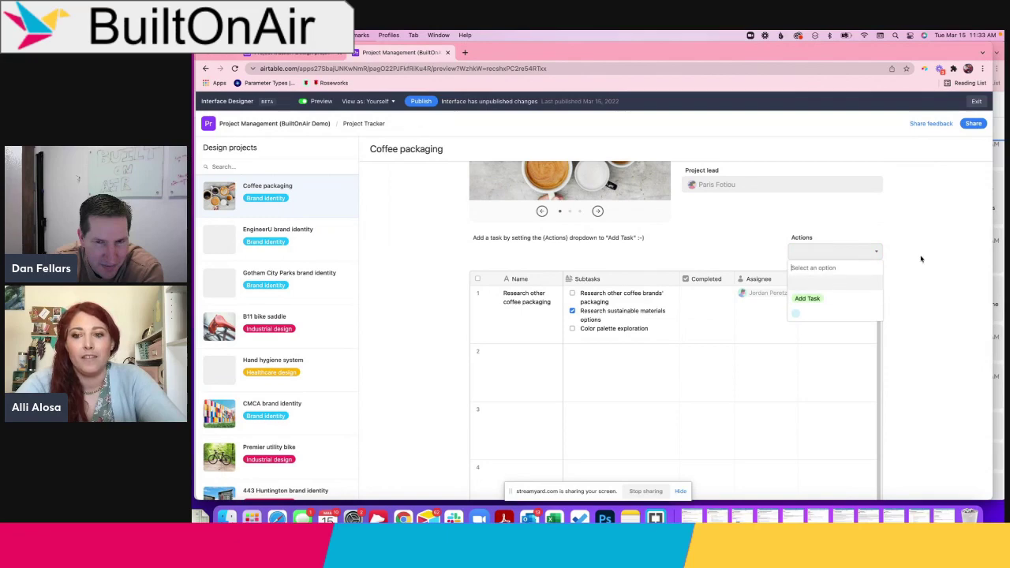
{"action": "left_click", "coordinate": [872, 301]}
{"action": "scroll", "coordinate": [900, 324], "scroll_direction": "down", "scroll_amount": 2}
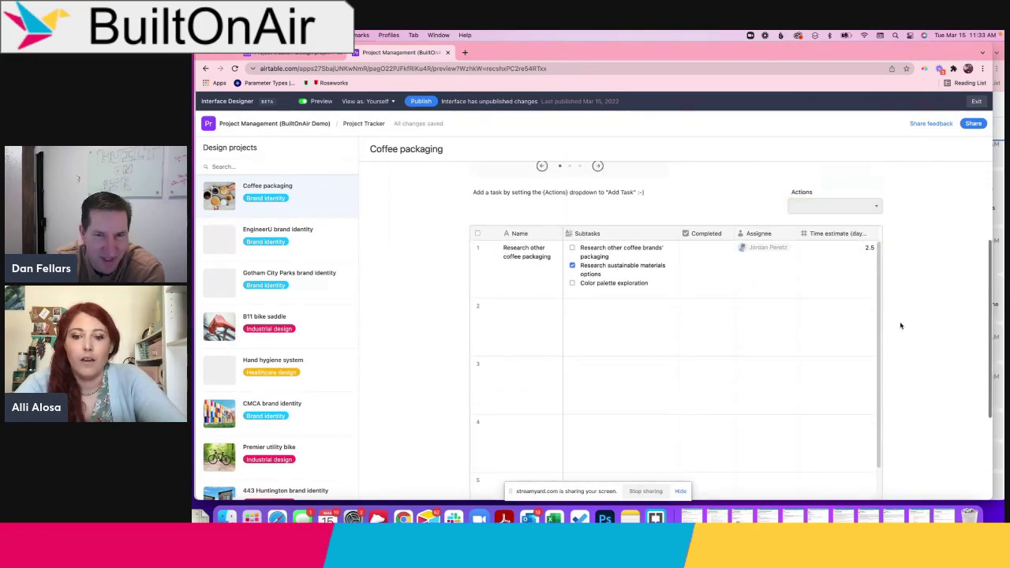
Step: Inspect the record options offered for a blank task row in the Coffee packaging tasks grid
{"action": "left_click", "coordinate": [829, 347]}
{"action": "scroll", "coordinate": [831, 351], "scroll_direction": "down", "scroll_amount": 1}
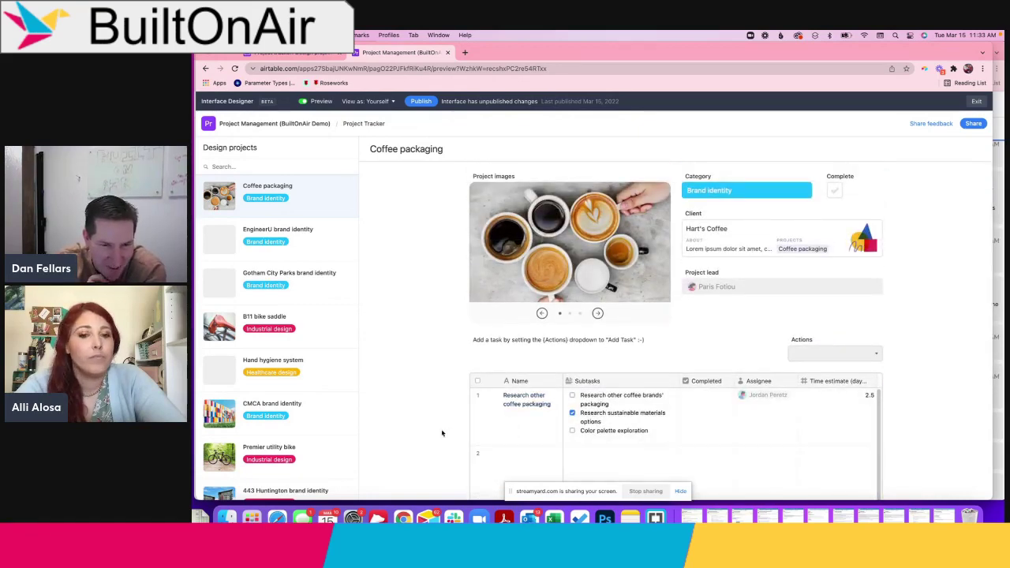
{"action": "scroll", "coordinate": [442, 430], "scroll_direction": "down", "scroll_amount": 5}
{"action": "scroll", "coordinate": [745, 381], "scroll_direction": "right", "scroll_amount": 2}
{"action": "right_click", "coordinate": [773, 379]}
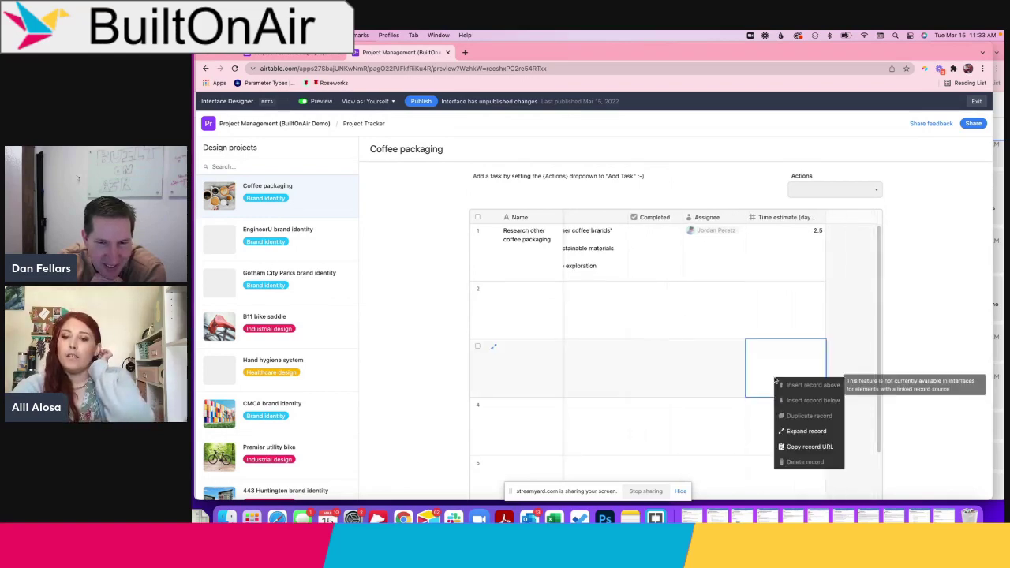
{"action": "left_click", "coordinate": [775, 336]}
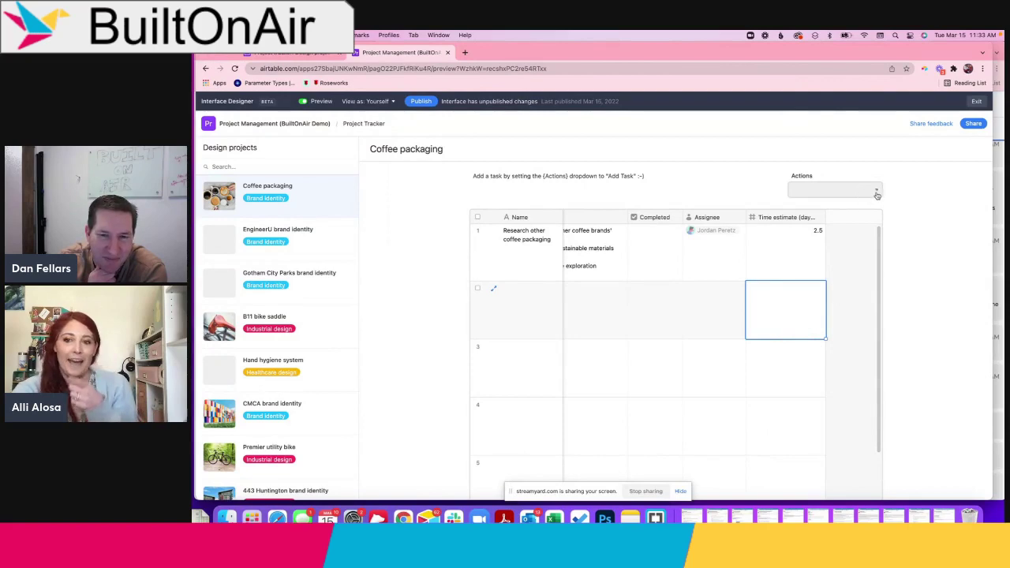
{"action": "left_click", "coordinate": [800, 264]}
{"action": "left_click", "coordinate": [858, 279]}
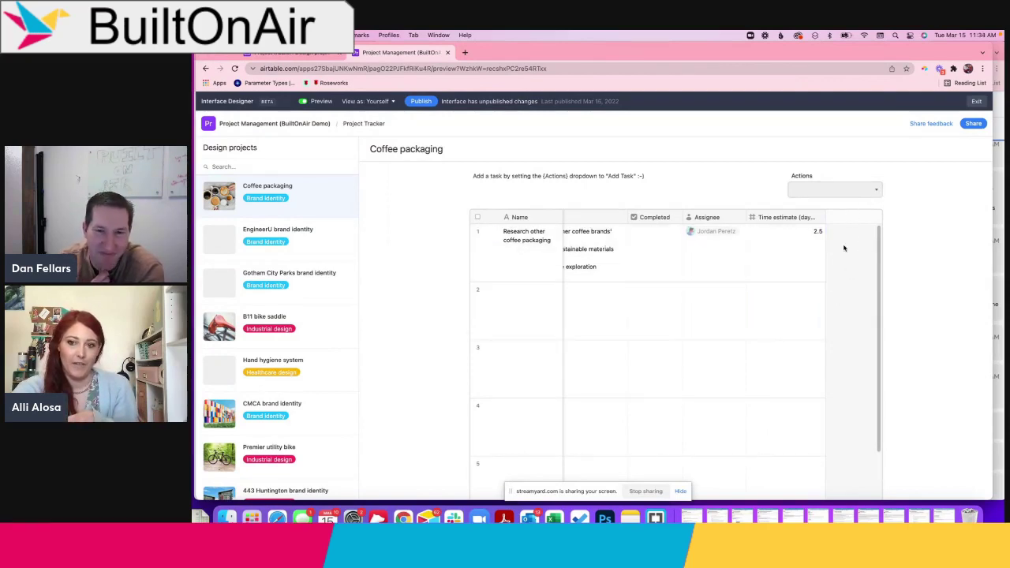
{"action": "left_click", "coordinate": [788, 259]}
{"action": "left_click", "coordinate": [782, 313]}
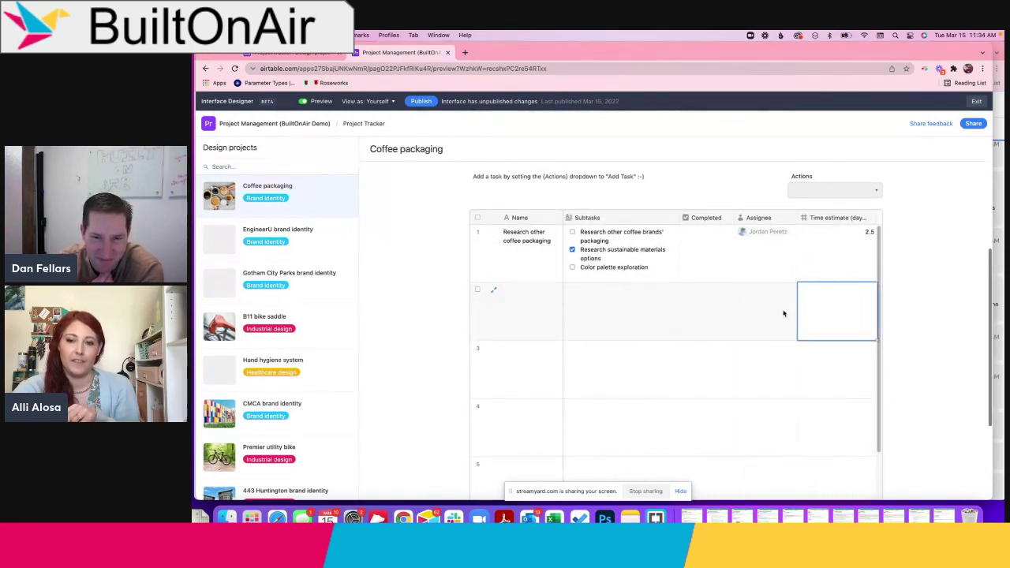
{"action": "left_click", "coordinate": [759, 326]}
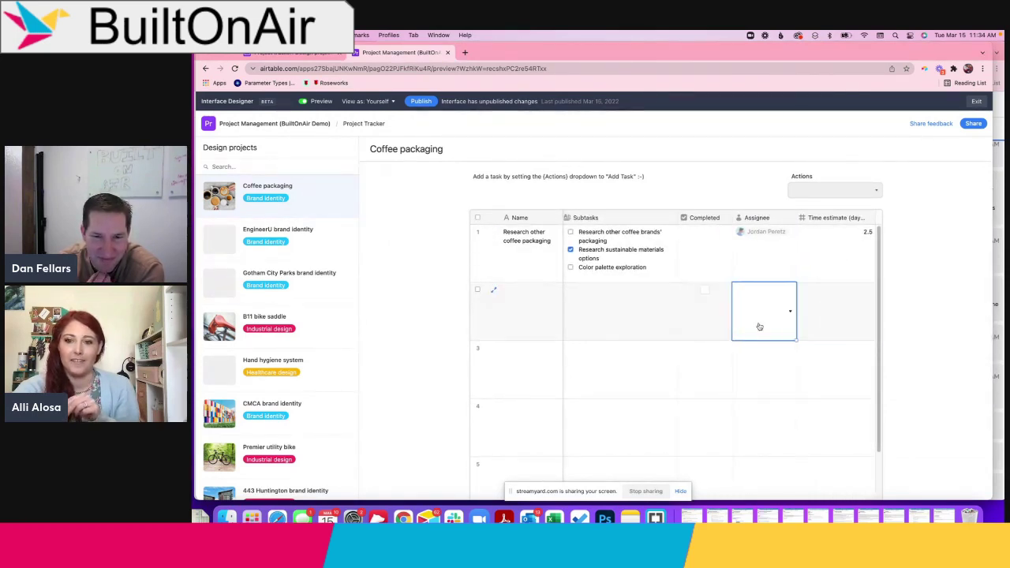
{"action": "left_click", "coordinate": [661, 303]}
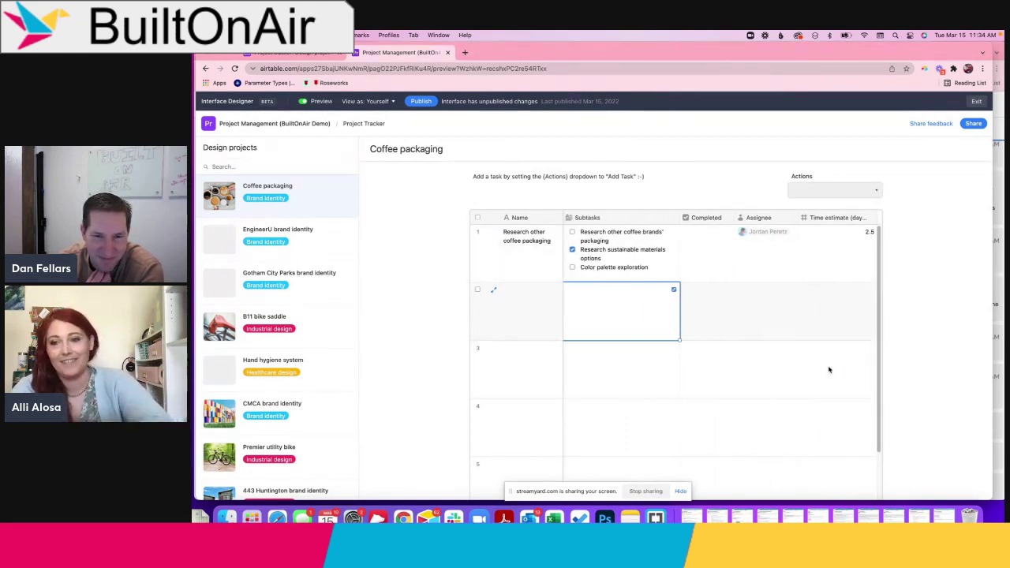
{"action": "left_click", "coordinate": [900, 301]}
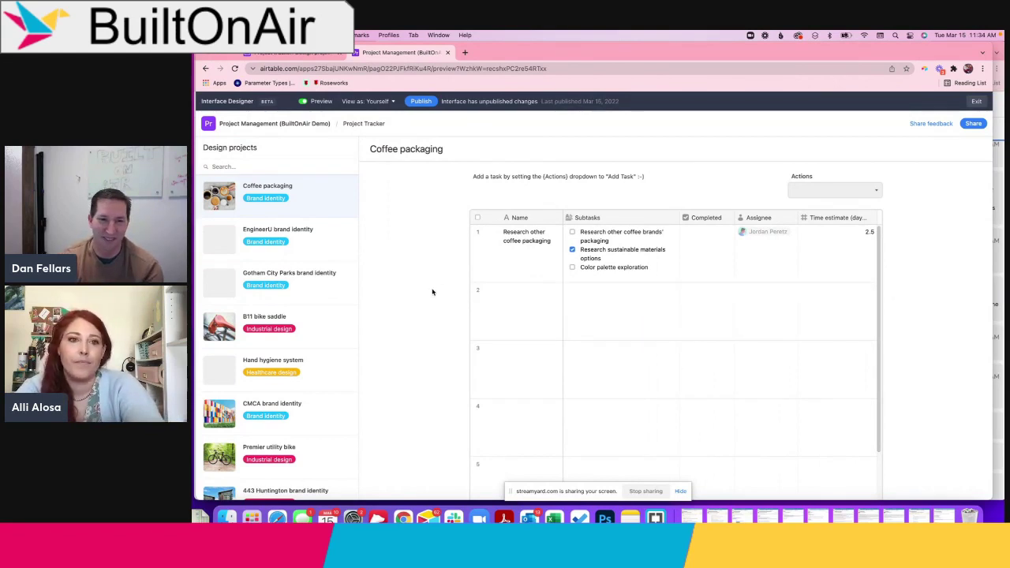
{"action": "scroll", "coordinate": [432, 291], "scroll_direction": "up", "scroll_amount": 1}
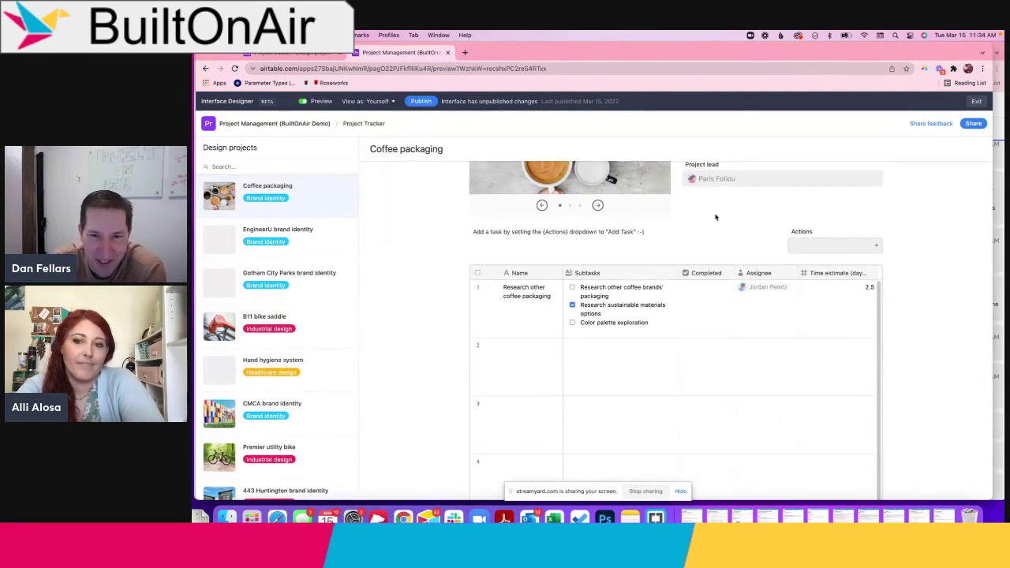
{"action": "left_click", "coordinate": [869, 251]}
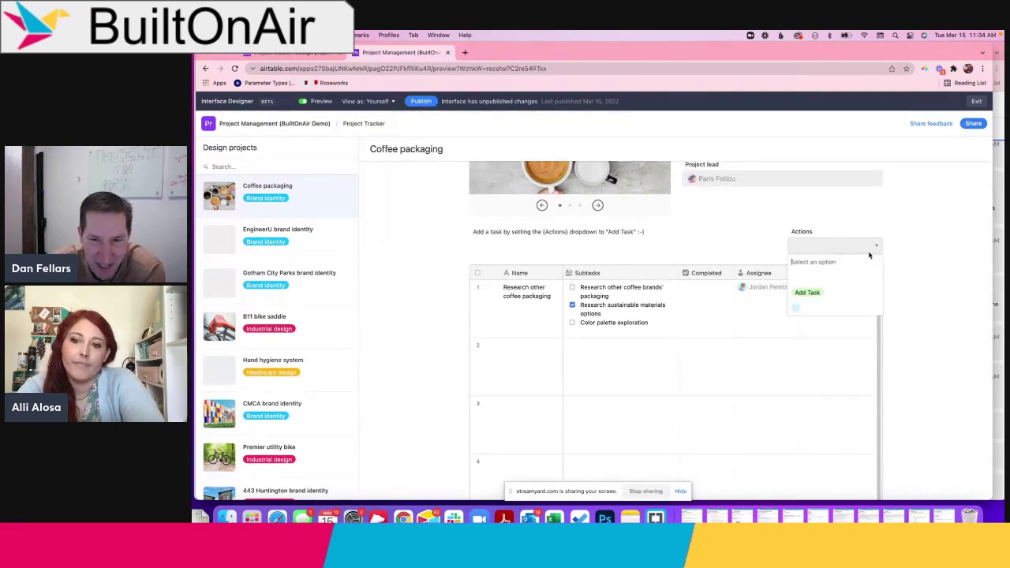
{"action": "left_click", "coordinate": [918, 245]}
{"action": "scroll", "coordinate": [918, 245], "scroll_direction": "up", "scroll_amount": 1}
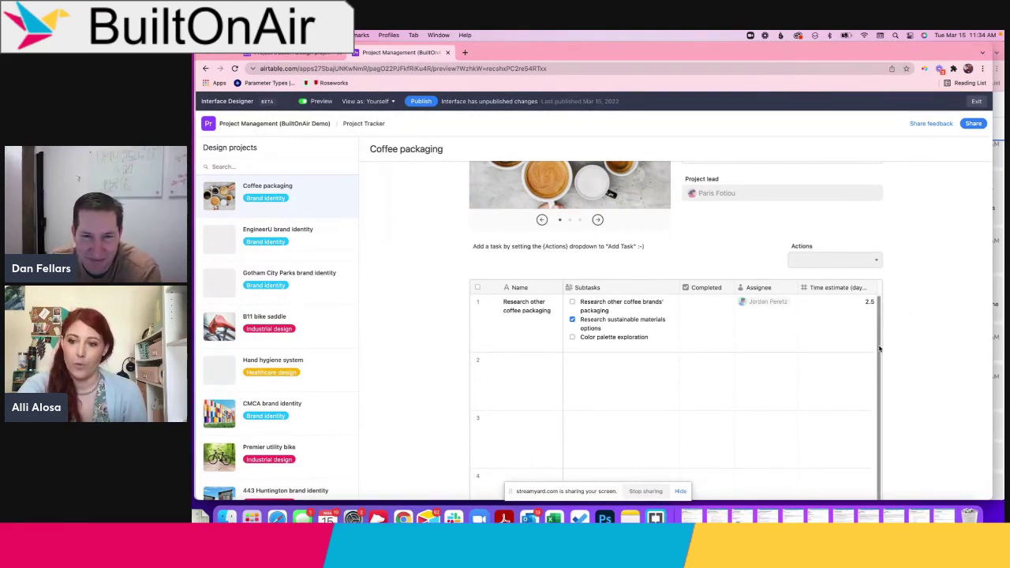
{"action": "scroll", "coordinate": [891, 344], "scroll_direction": "up", "scroll_amount": 1}
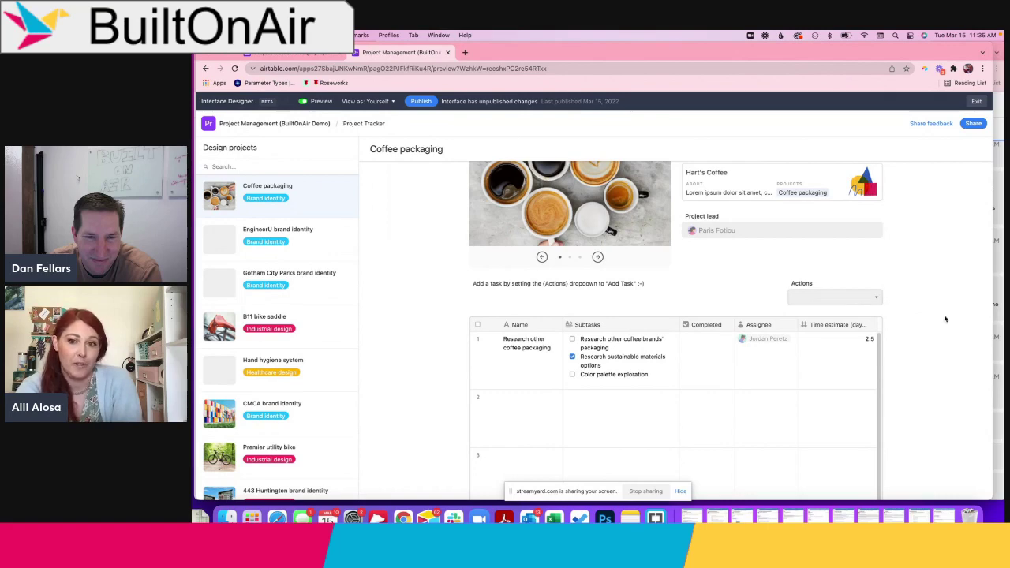
{"action": "scroll", "coordinate": [918, 320], "scroll_direction": "up", "scroll_amount": 1}
{"action": "scroll", "coordinate": [918, 320], "scroll_direction": "up", "scroll_amount": 3}
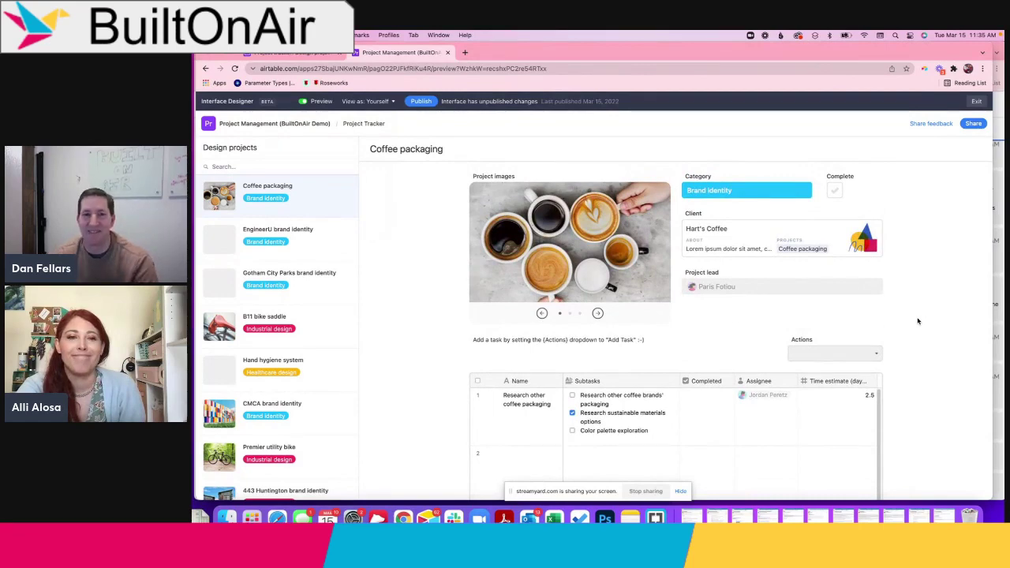
Step: Stop sharing the screen and advance the attachment preview to the Scripting Time slide on creating bar charts in Markdown
{"action": "left_click", "coordinate": [645, 491]}
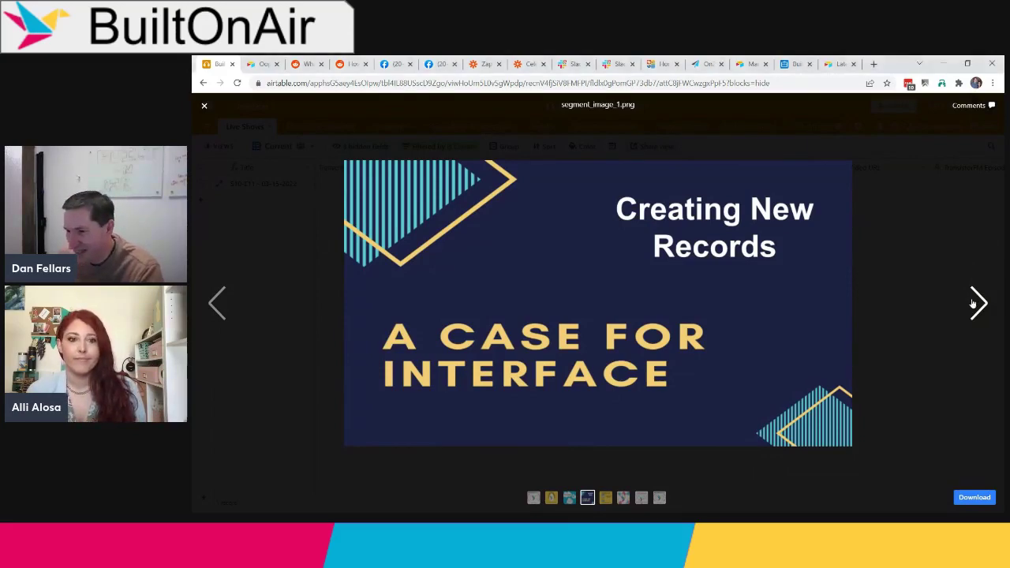
{"action": "left_click", "coordinate": [977, 303]}
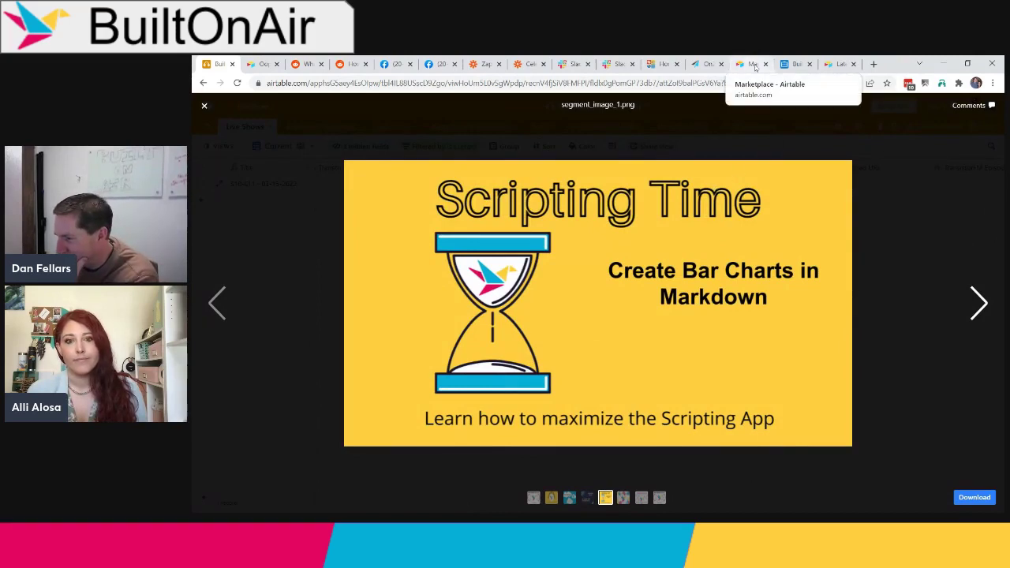
Step: In the BuiltOnAir Podcast Apps base, examine the marketplace's scripts and the details of Create bar chart in Markdown
{"action": "left_click", "coordinate": [795, 64]}
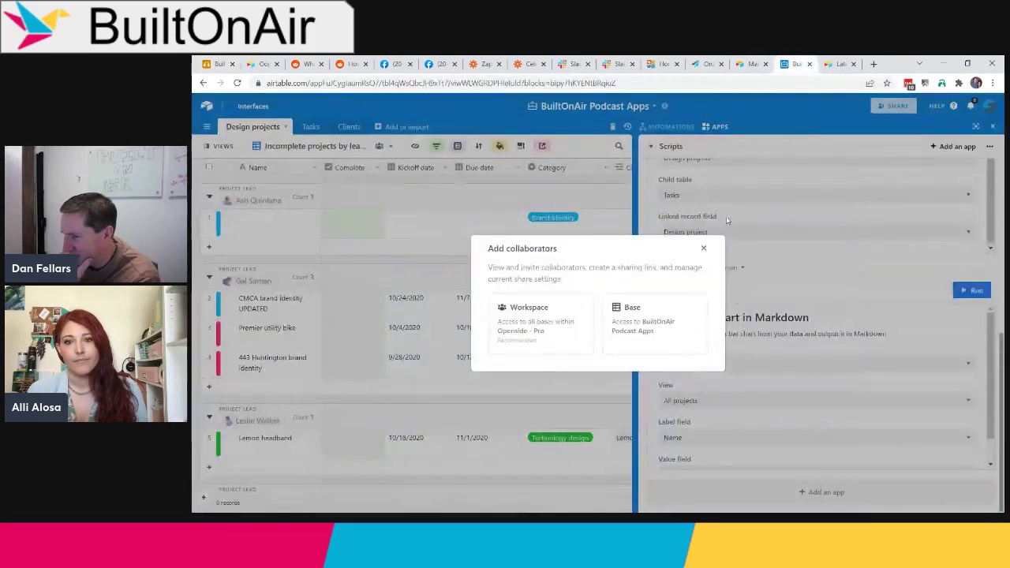
{"action": "left_click", "coordinate": [705, 247]}
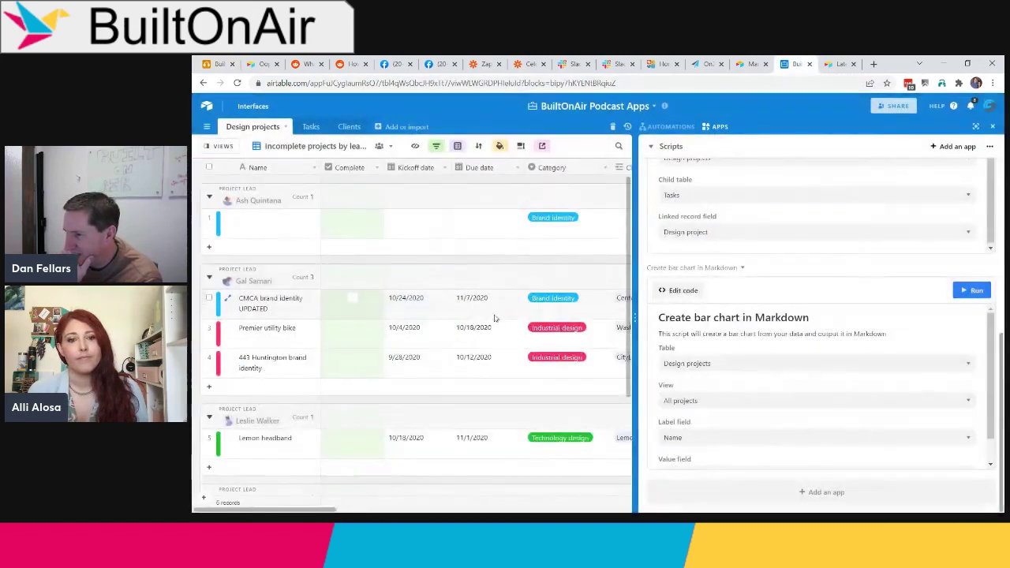
{"action": "left_click", "coordinate": [953, 145]}
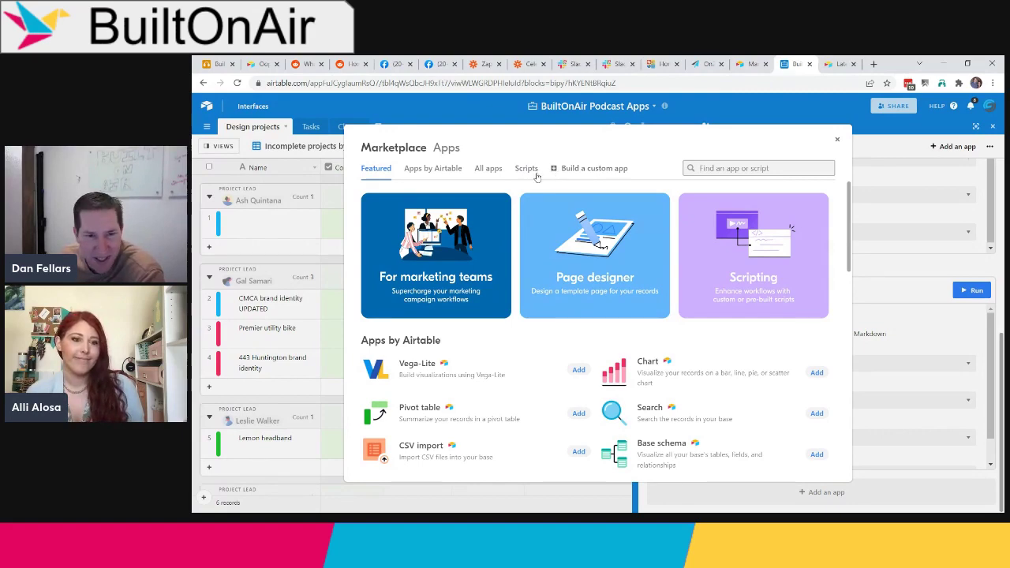
{"action": "left_click", "coordinate": [533, 170]}
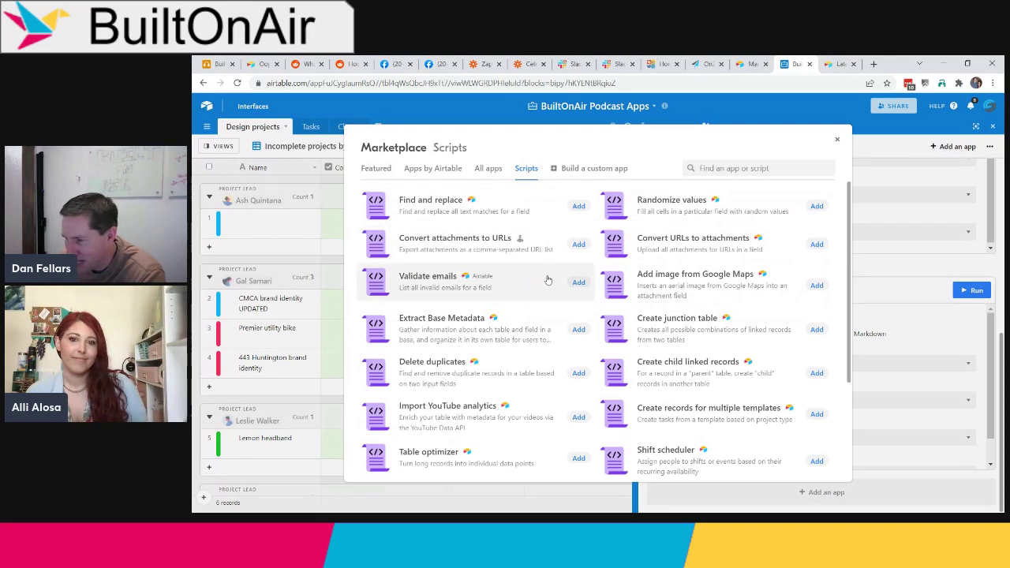
{"action": "scroll", "coordinate": [548, 280], "scroll_direction": "down", "scroll_amount": 3}
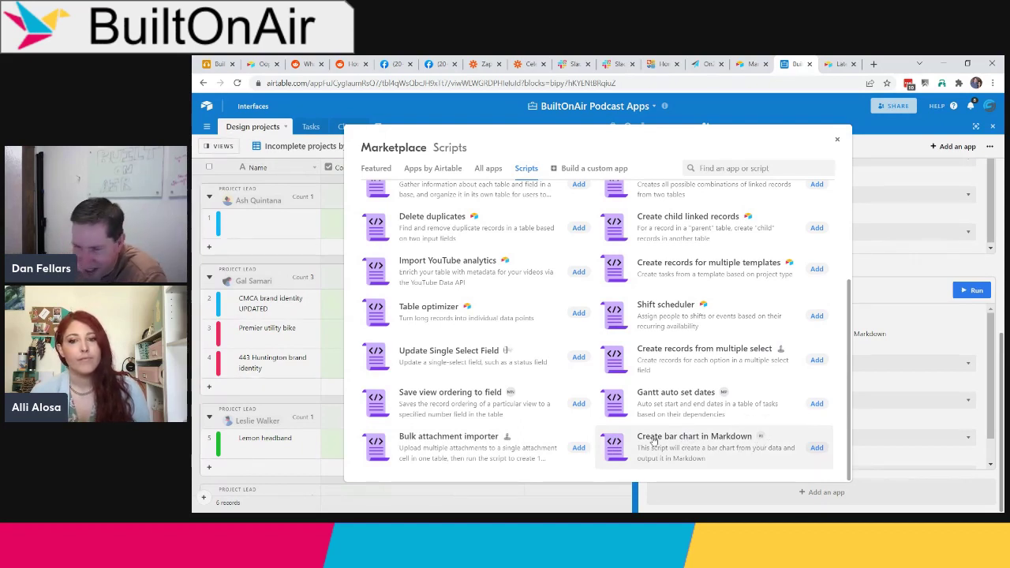
{"action": "left_click", "coordinate": [712, 444]}
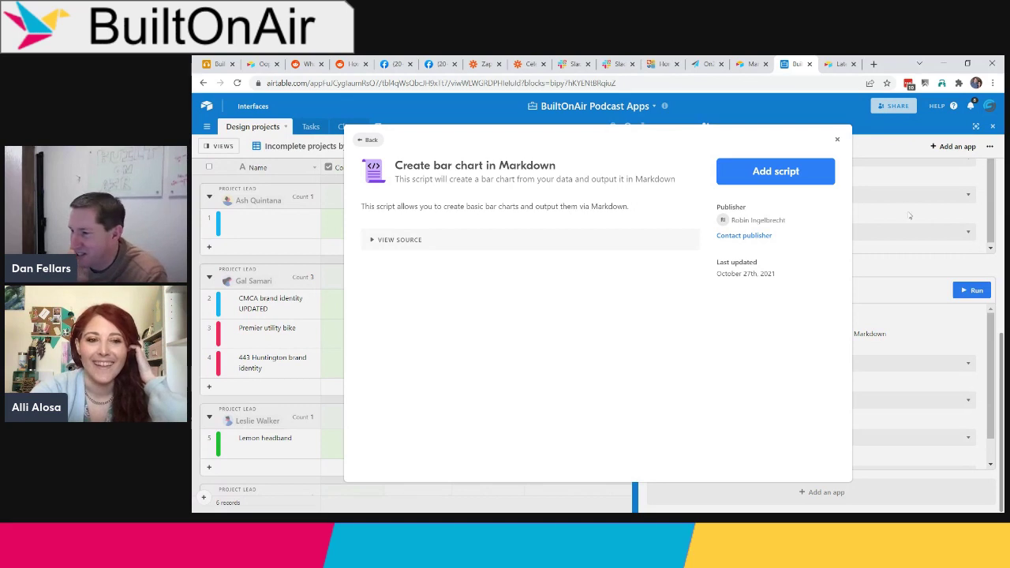
{"action": "left_click", "coordinate": [837, 139]}
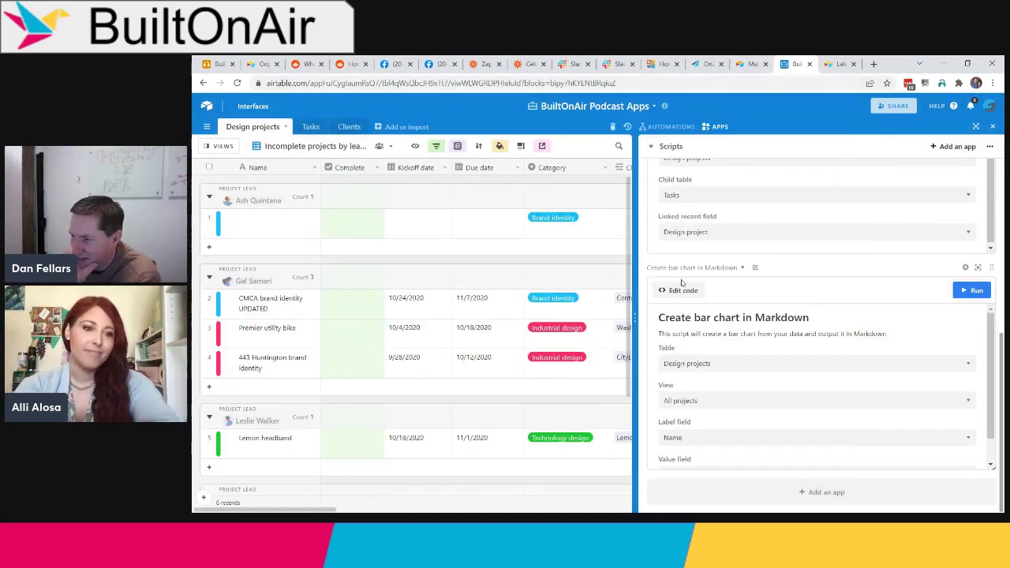
Step: Review the settings of the installed Create bar chart in Markdown script, run it, and read through the resulting chart
{"action": "scroll", "coordinate": [749, 365], "scroll_direction": "down", "scroll_amount": 1}
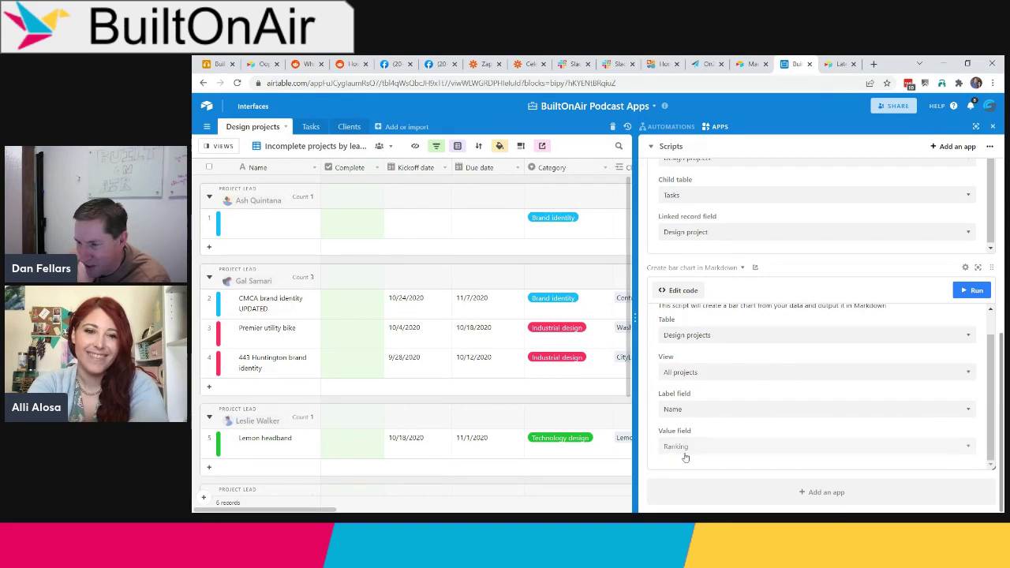
{"action": "left_click", "coordinate": [972, 290]}
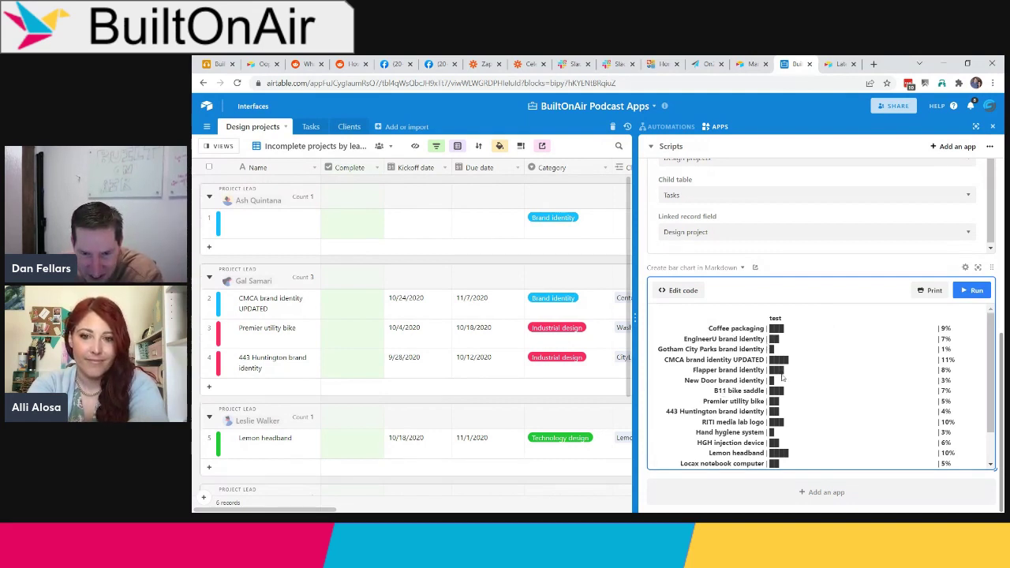
{"action": "scroll", "coordinate": [781, 410], "scroll_direction": "down", "scroll_amount": 2}
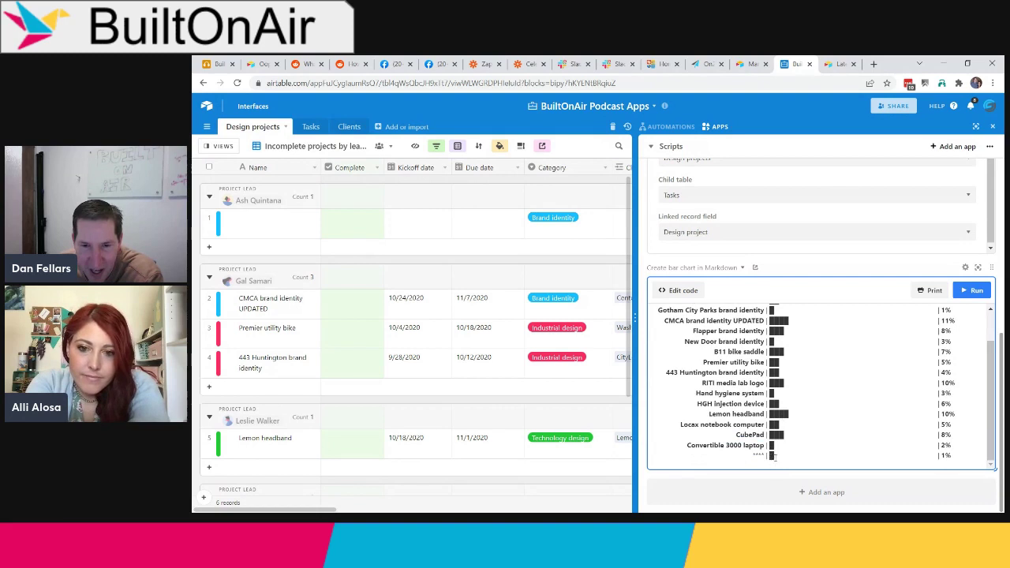
Step: Read through the bars and percentages of the generated chart, from Coffee packaging down to the last row
{"action": "scroll", "coordinate": [783, 371], "scroll_direction": "up", "scroll_amount": 3}
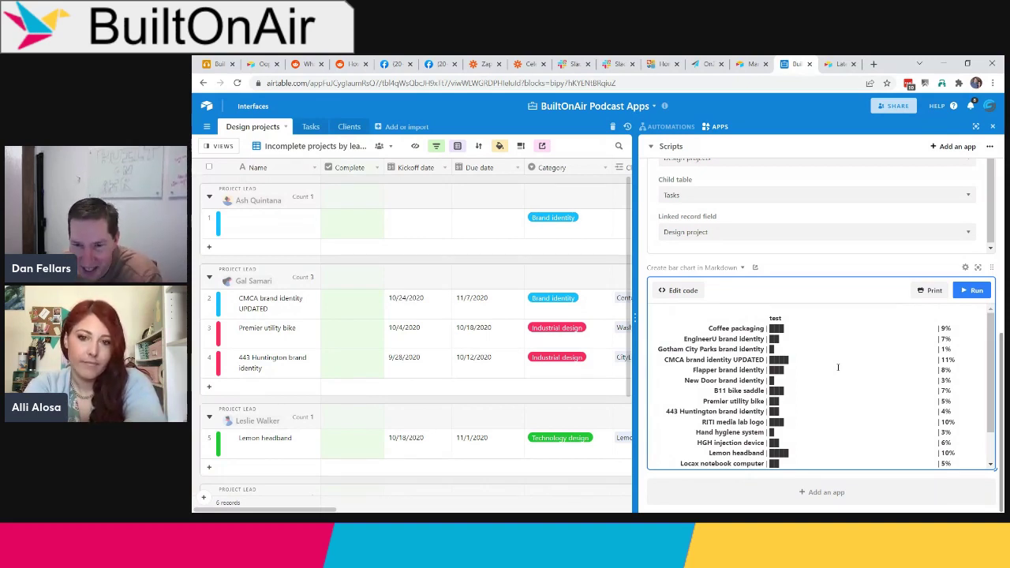
{"action": "double_click", "coordinate": [945, 328]}
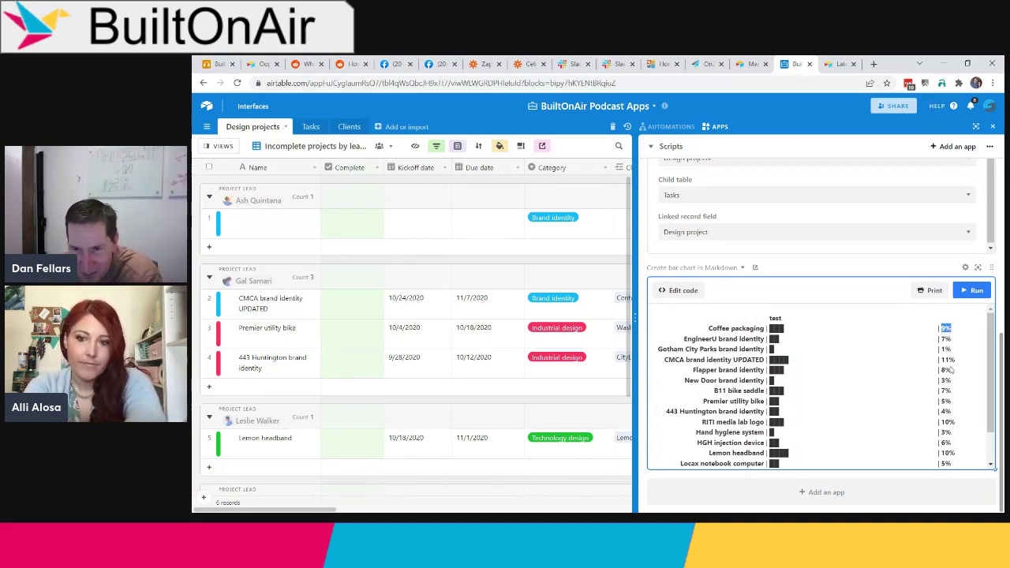
{"action": "scroll", "coordinate": [959, 403], "scroll_direction": "down", "scroll_amount": 1}
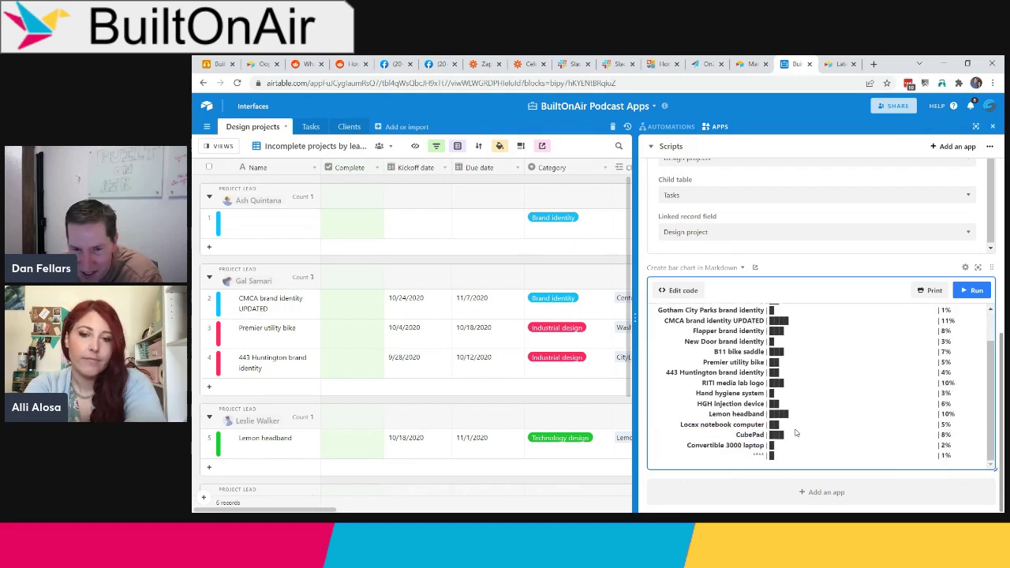
{"action": "scroll", "coordinate": [795, 432], "scroll_direction": "up", "scroll_amount": 1}
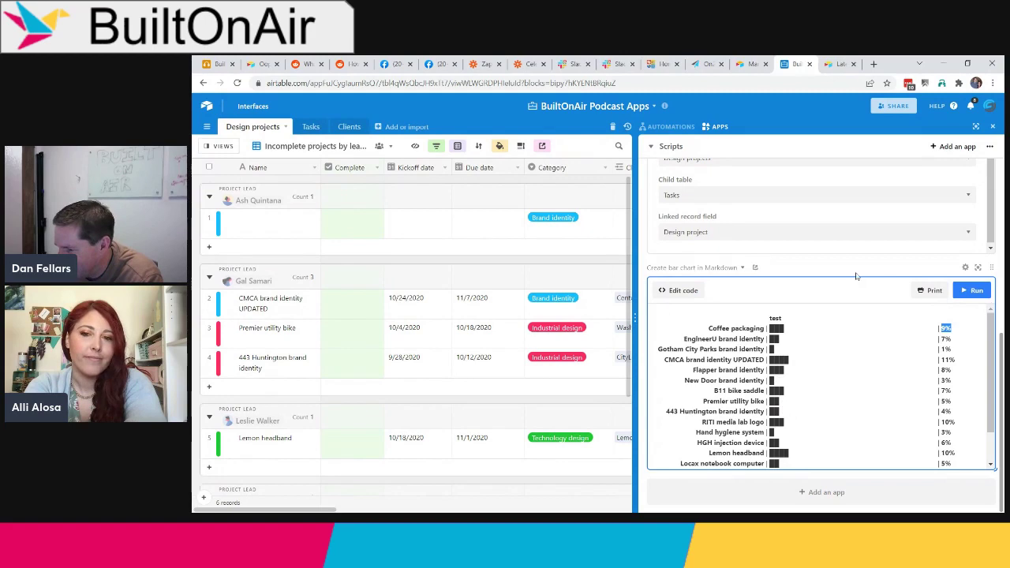
Step: Open the code of the Create bar chart in Markdown script and examine its input.config settings block
{"action": "left_click", "coordinate": [680, 291]}
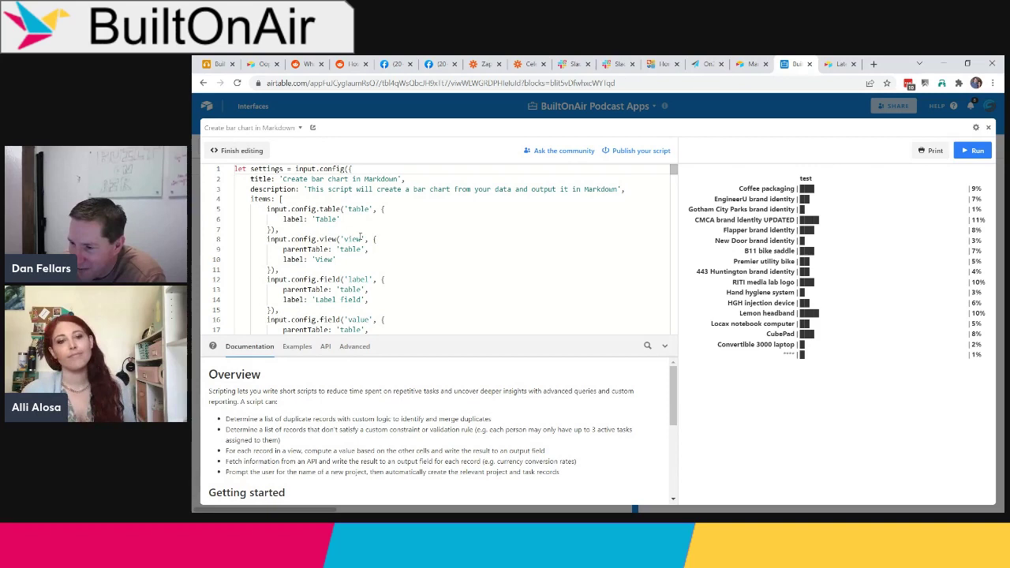
{"action": "scroll", "coordinate": [361, 237], "scroll_direction": "down", "scroll_amount": 2}
{"action": "scroll", "coordinate": [461, 225], "scroll_direction": "up", "scroll_amount": 3}
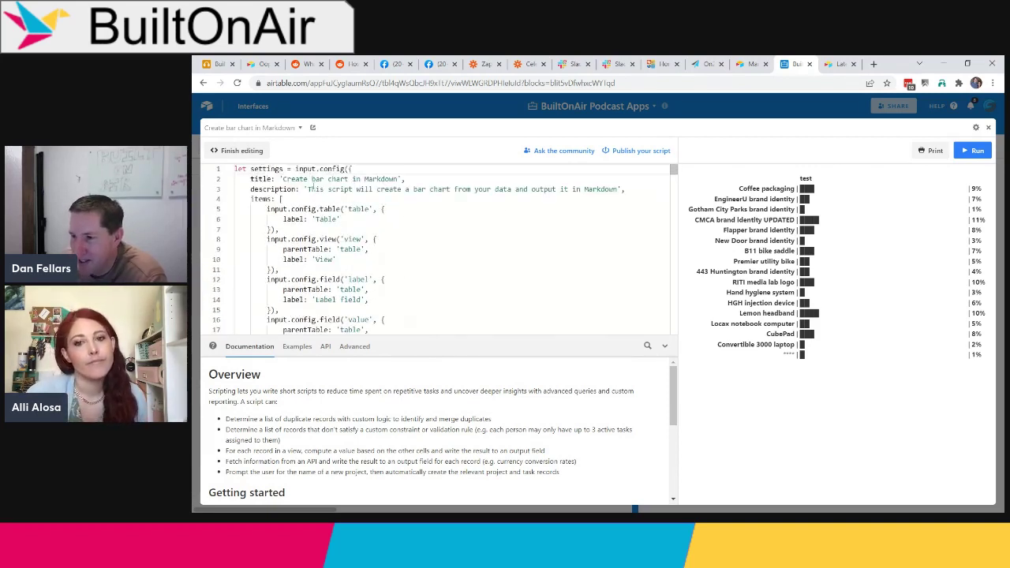
{"action": "left_click_drag", "start_coordinate": [295, 169], "coordinate": [344, 169]}
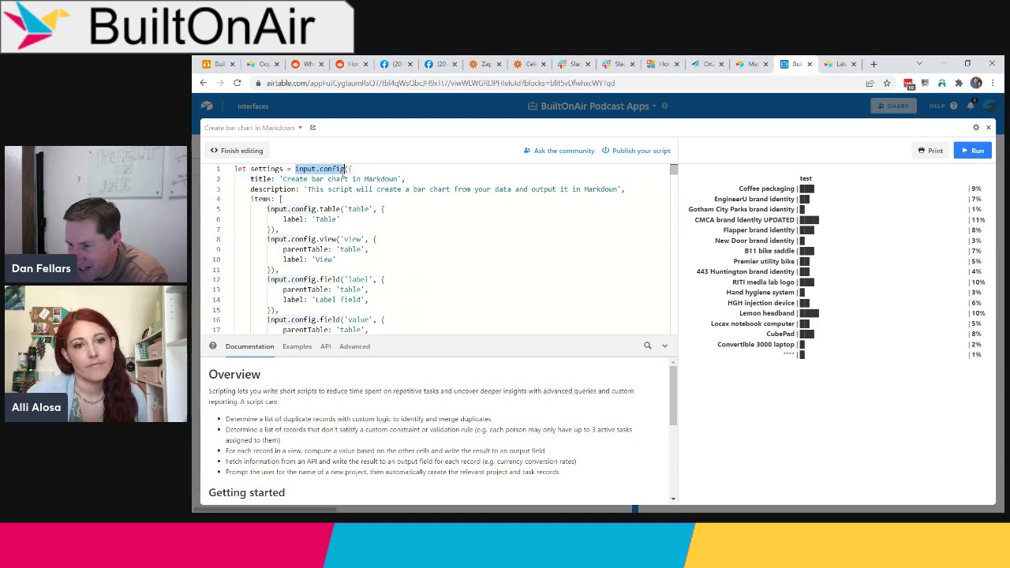
{"action": "scroll", "coordinate": [316, 206], "scroll_direction": "down", "scroll_amount": 1}
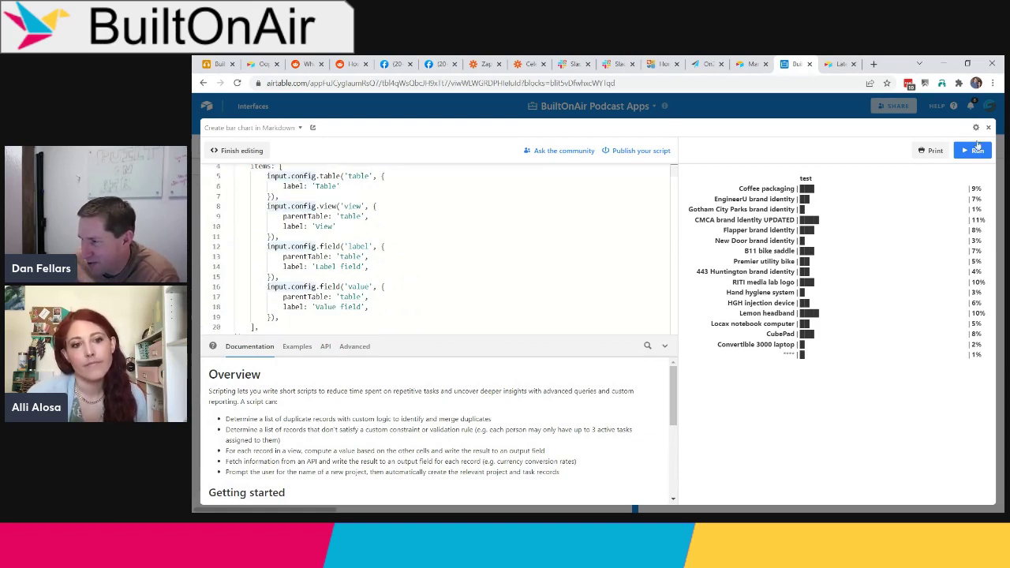
Step: Show the script's settings form and compare it with the table, view and label items defined in the code
{"action": "left_click", "coordinate": [976, 128]}
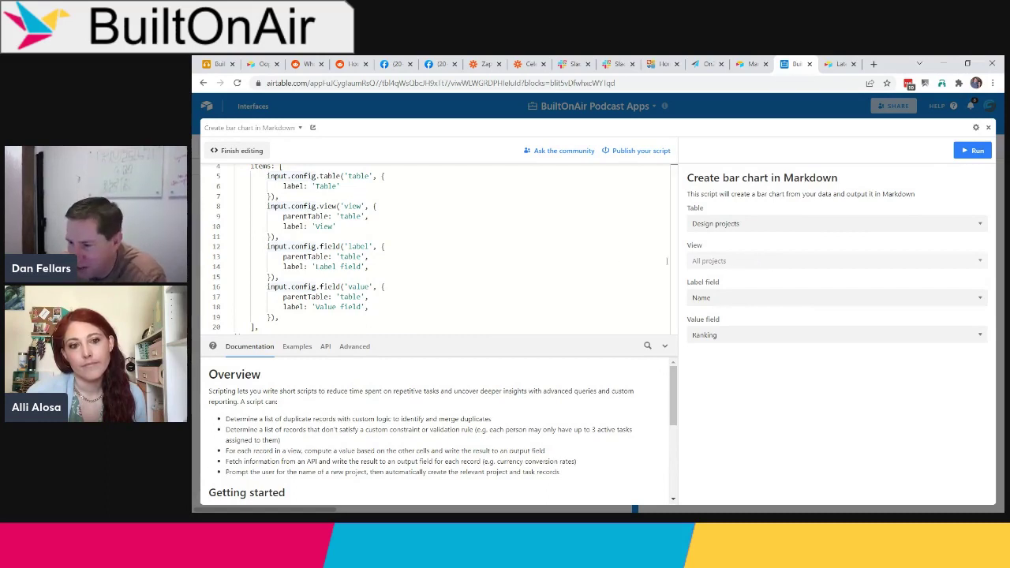
{"action": "scroll", "coordinate": [341, 224], "scroll_direction": "up", "scroll_amount": 2}
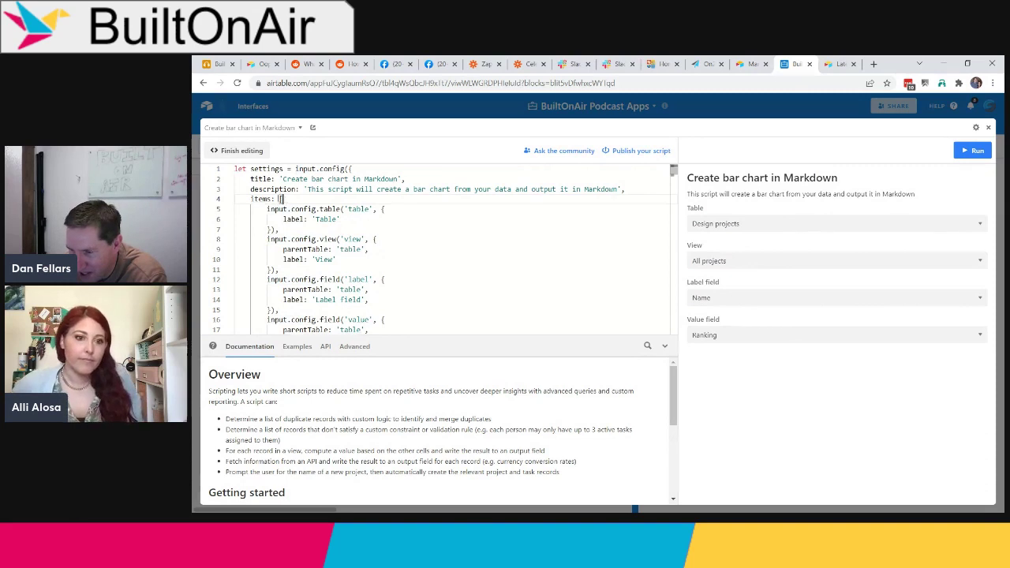
{"action": "scroll", "coordinate": [278, 199], "scroll_direction": "down", "scroll_amount": 3}
{"action": "left_click", "coordinate": [261, 261]}
{"action": "left_click", "coordinate": [254, 261]}
{"action": "scroll", "coordinate": [308, 209], "scroll_direction": "up", "scroll_amount": 3}
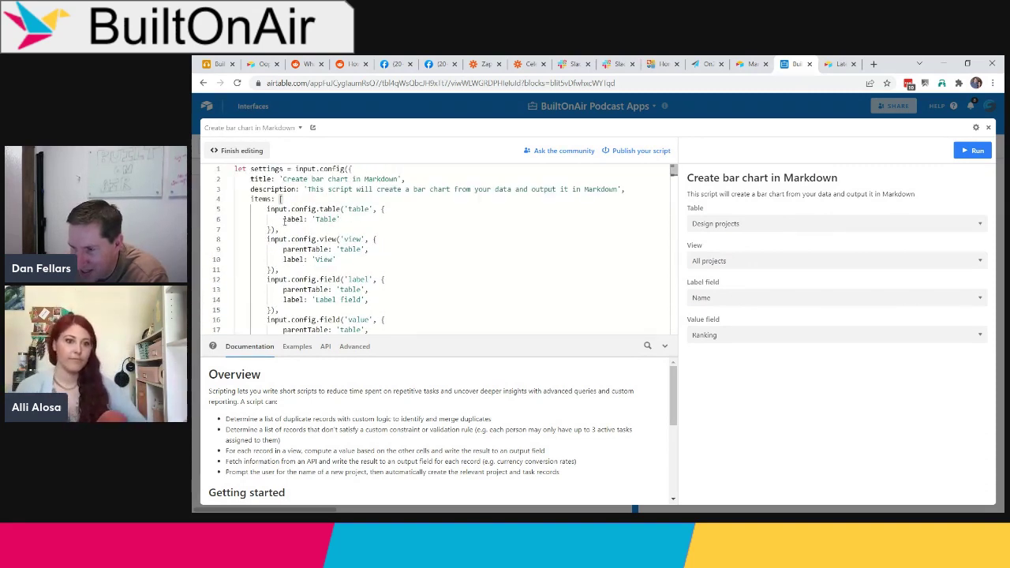
{"action": "left_click", "coordinate": [268, 209]}
{"action": "left_click_drag", "start_coordinate": [276, 213], "coordinate": [316, 276]}
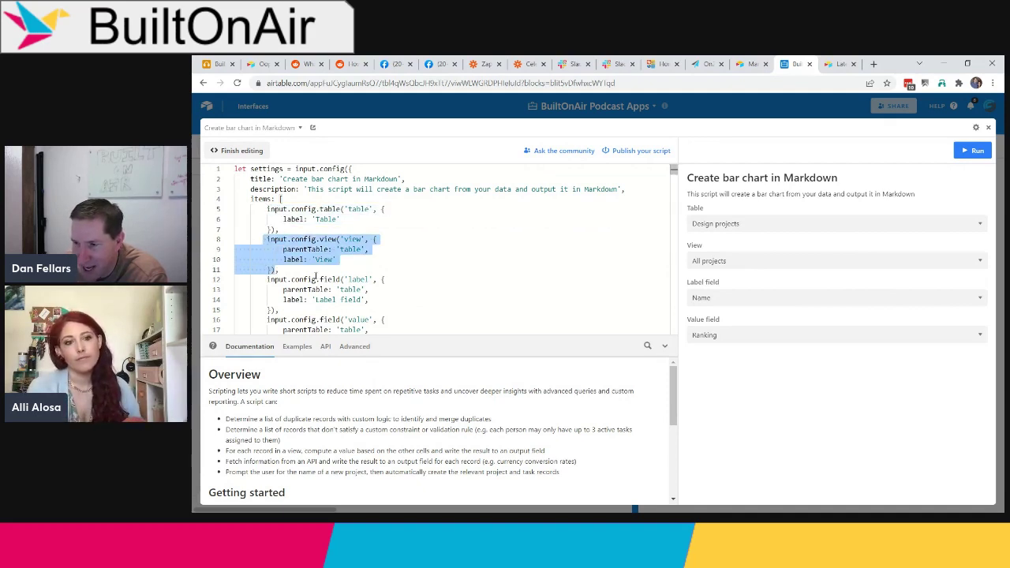
{"action": "left_click", "coordinate": [359, 239]}
{"action": "left_click", "coordinate": [341, 279]}
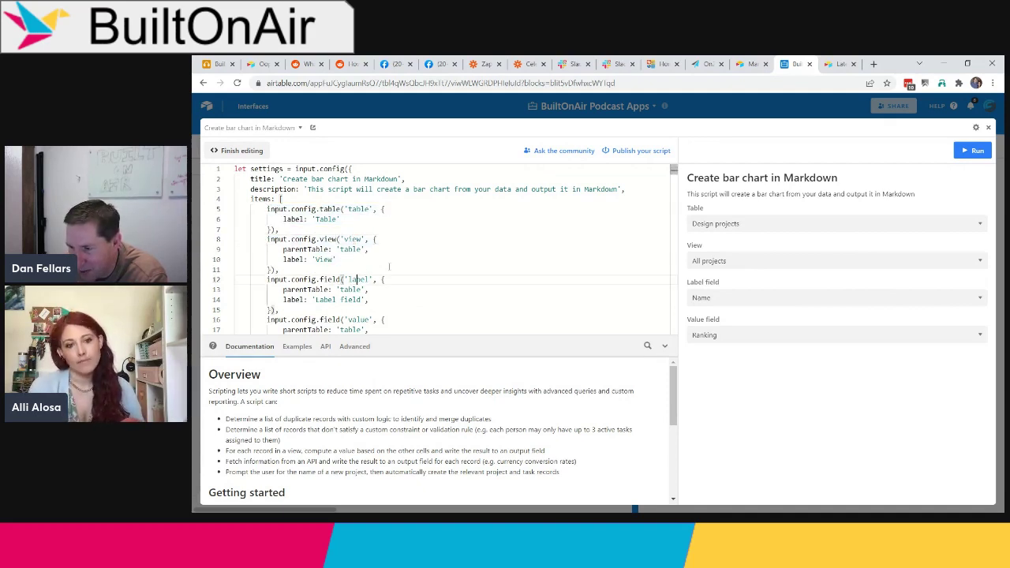
Step: Examine how the label and value fields reference their parent table in the script's input.config items
{"action": "scroll", "coordinate": [386, 269], "scroll_direction": "down", "scroll_amount": 1}
{"action": "scroll", "coordinate": [386, 269], "scroll_direction": "down", "scroll_amount": 1}
{"action": "left_click", "coordinate": [356, 214]}
{"action": "left_click", "coordinate": [344, 265]}
{"action": "scroll", "coordinate": [352, 216], "scroll_direction": "up", "scroll_amount": 1}
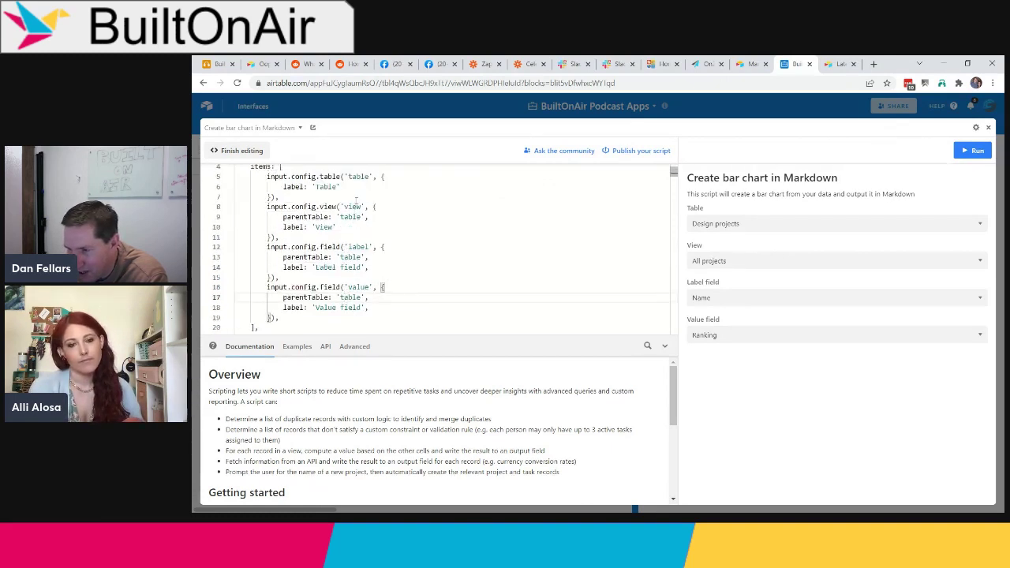
{"action": "scroll", "coordinate": [358, 251], "scroll_direction": "up", "scroll_amount": 1}
{"action": "scroll", "coordinate": [415, 273], "scroll_direction": "down", "scroll_amount": 2}
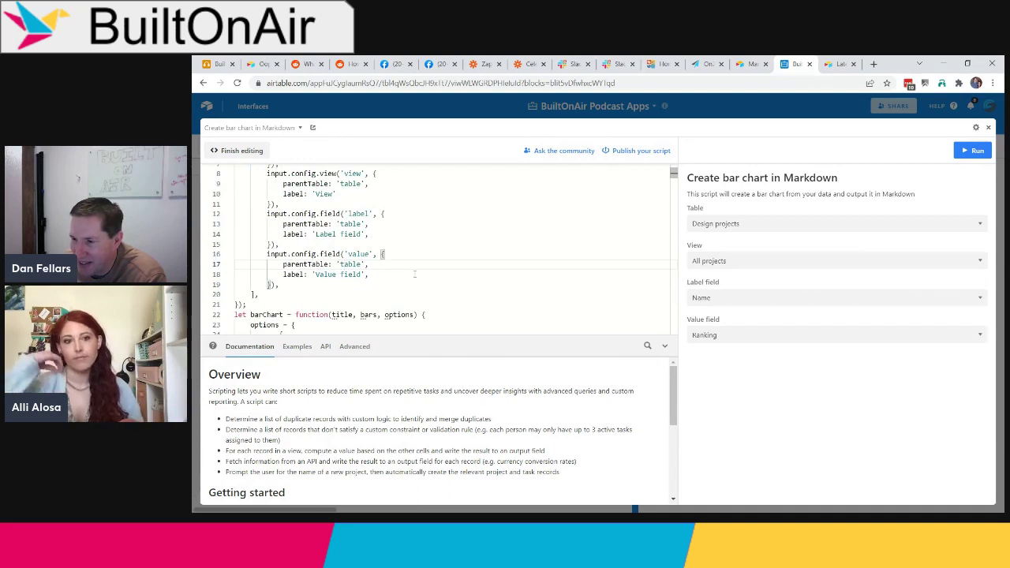
{"action": "scroll", "coordinate": [414, 273], "scroll_direction": "down", "scroll_amount": 2}
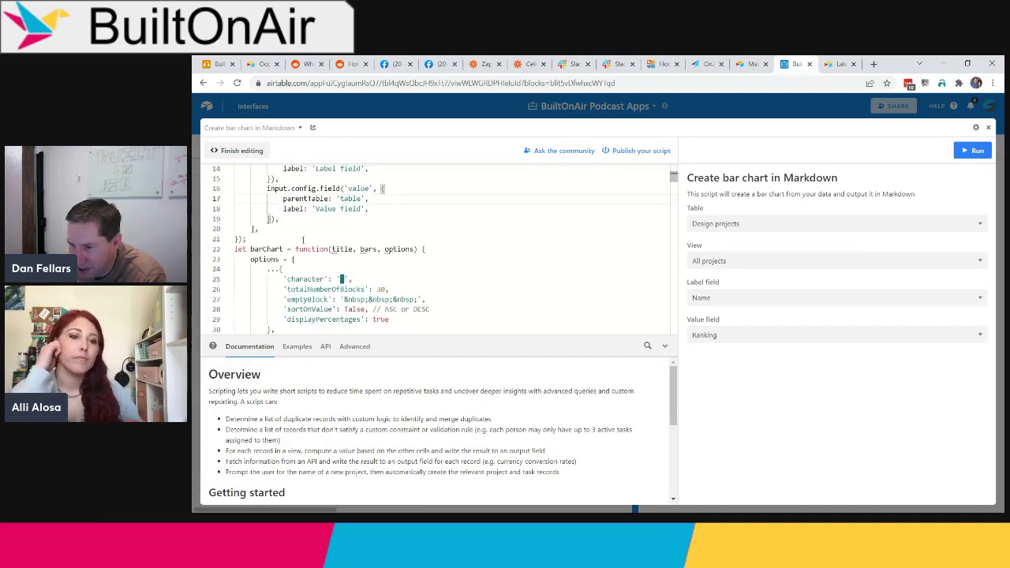
{"action": "scroll", "coordinate": [346, 211], "scroll_direction": "up", "scroll_amount": 3}
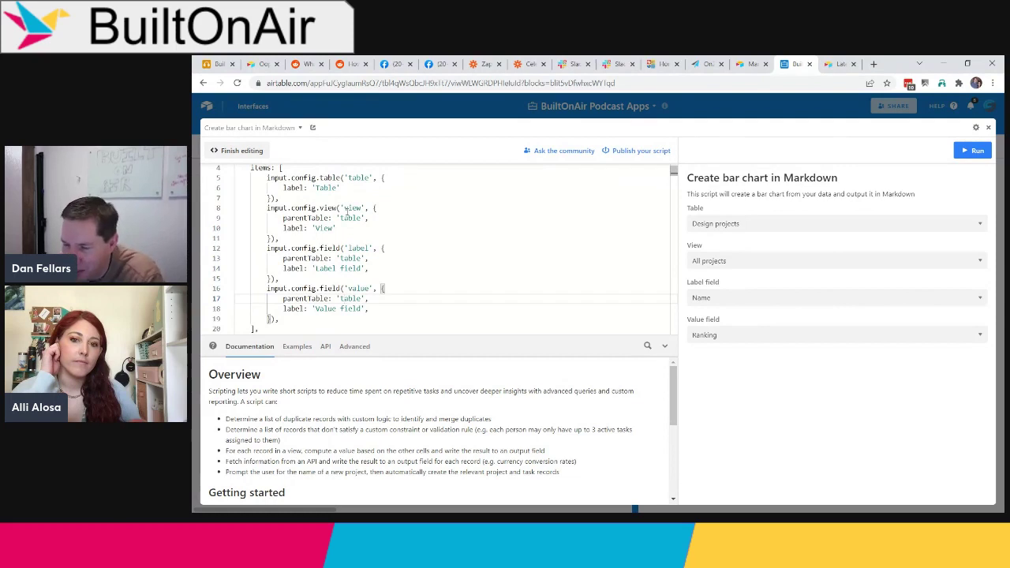
{"action": "scroll", "coordinate": [346, 211], "scroll_direction": "up", "scroll_amount": 1}
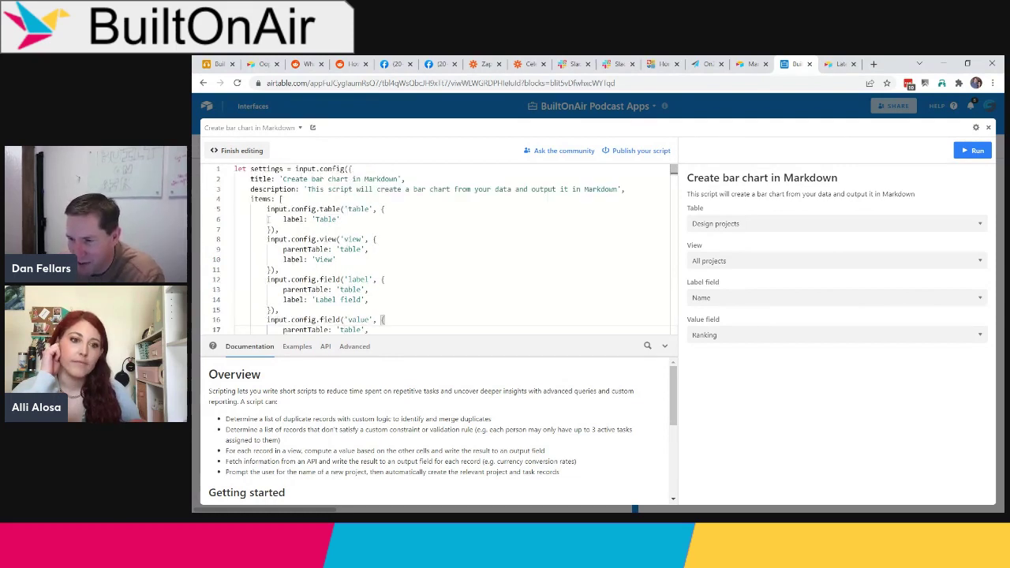
{"action": "scroll", "coordinate": [274, 223], "scroll_direction": "down", "scroll_amount": 1}
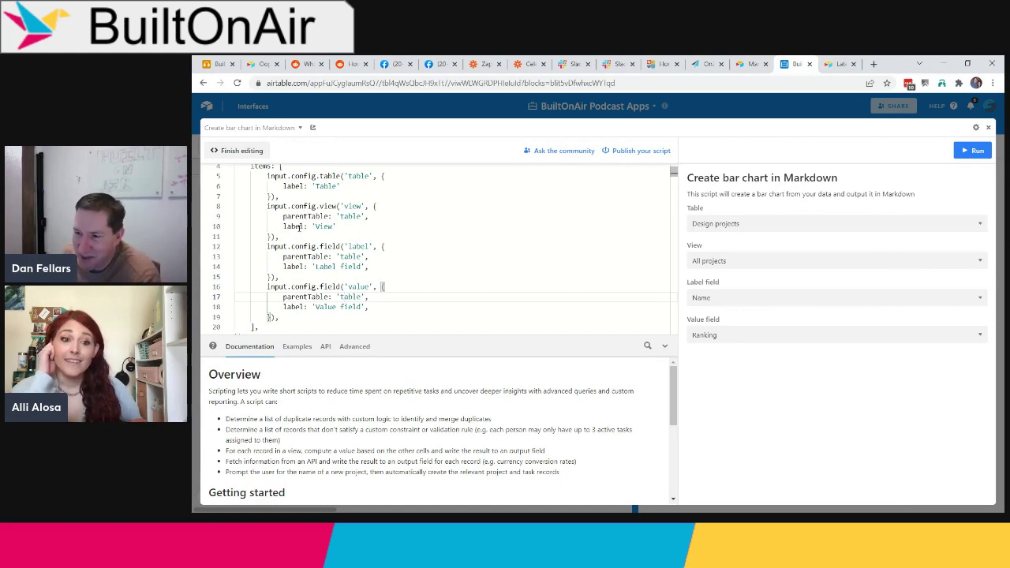
{"action": "scroll", "coordinate": [292, 227], "scroll_direction": "down", "scroll_amount": 1}
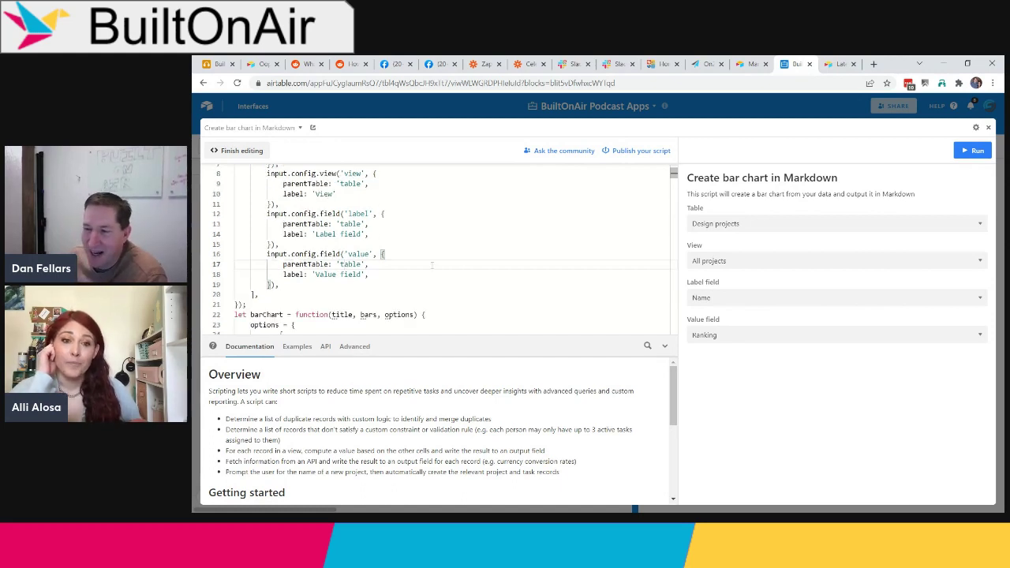
Step: Examine the barChart function's display options, sorting, percentage formatting and Markdown table code alongside the chart output
{"action": "scroll", "coordinate": [431, 265], "scroll_direction": "down", "scroll_amount": 3}
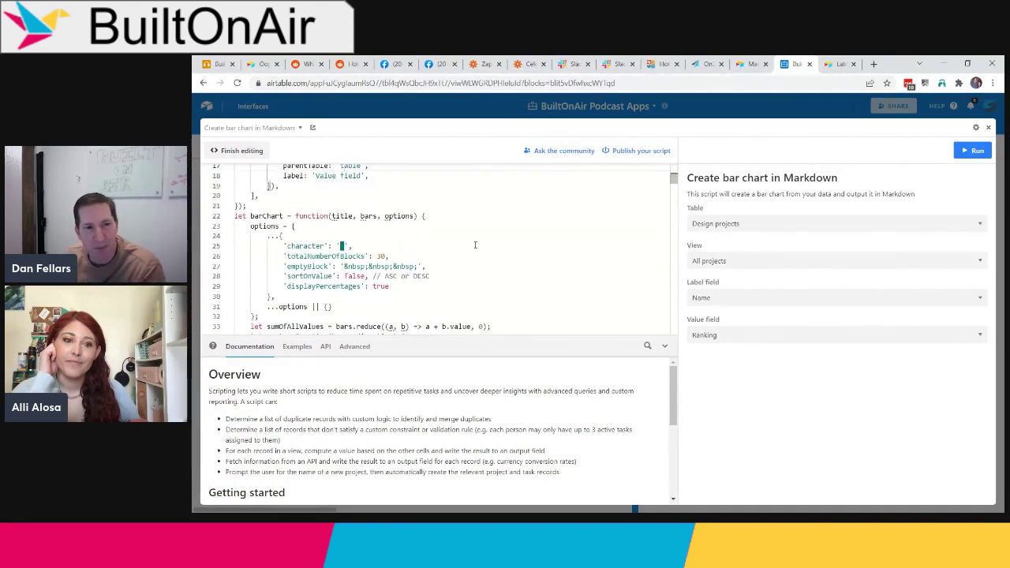
{"action": "scroll", "coordinate": [475, 244], "scroll_direction": "up", "scroll_amount": 5}
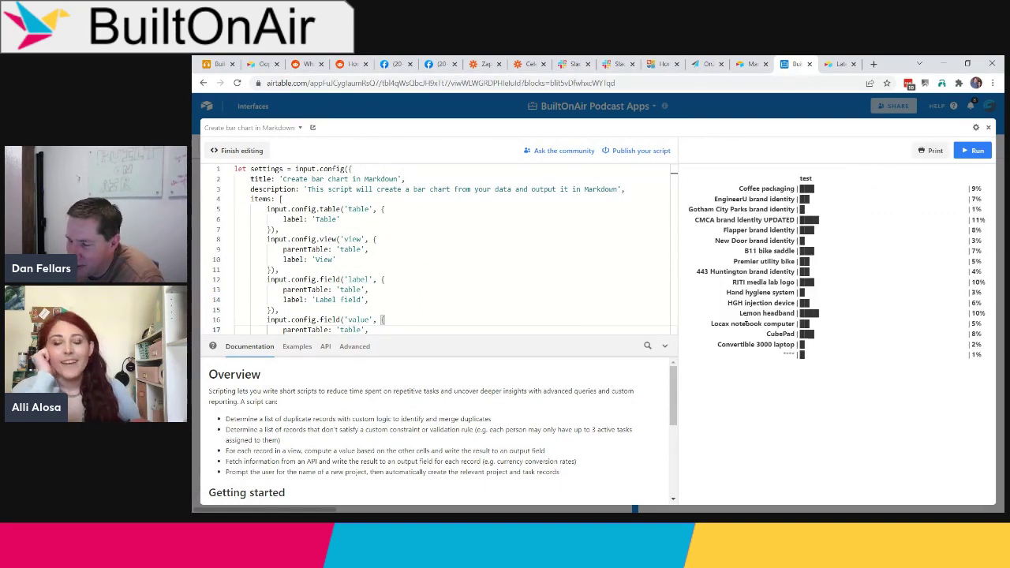
{"action": "scroll", "coordinate": [368, 289], "scroll_direction": "down", "scroll_amount": 2}
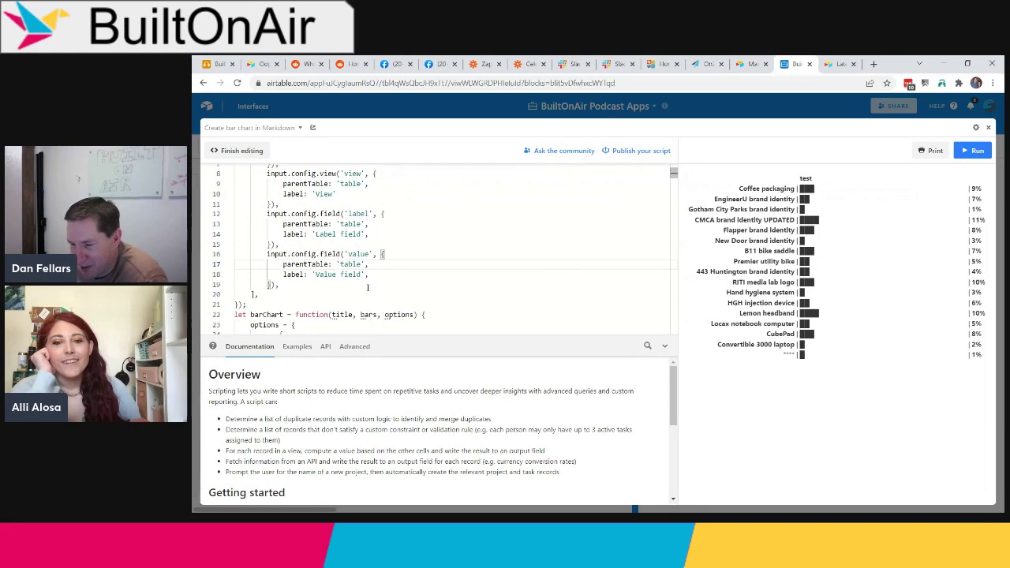
{"action": "scroll", "coordinate": [367, 287], "scroll_direction": "down", "scroll_amount": 3}
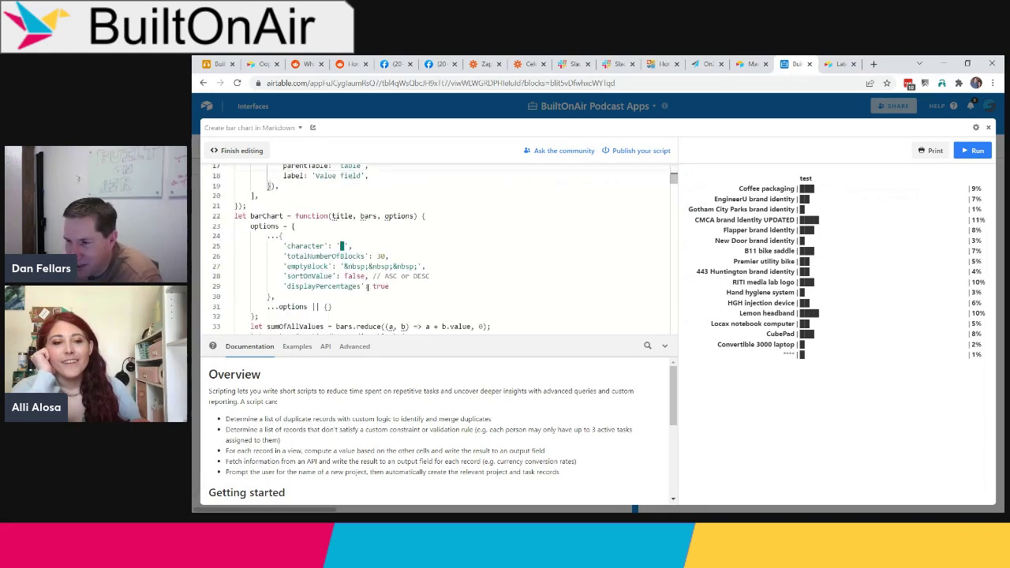
{"action": "scroll", "coordinate": [367, 287], "scroll_direction": "down", "scroll_amount": 1}
{"action": "scroll", "coordinate": [289, 251], "scroll_direction": "down", "scroll_amount": 11}
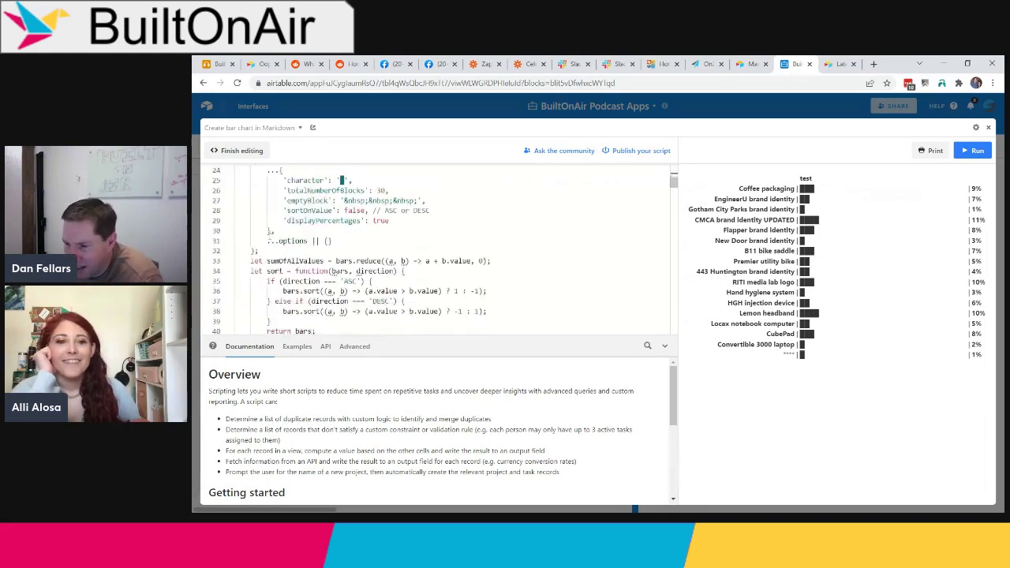
{"action": "scroll", "coordinate": [268, 237], "scroll_direction": "up", "scroll_amount": 3}
{"action": "scroll", "coordinate": [269, 236], "scroll_direction": "up", "scroll_amount": 4}
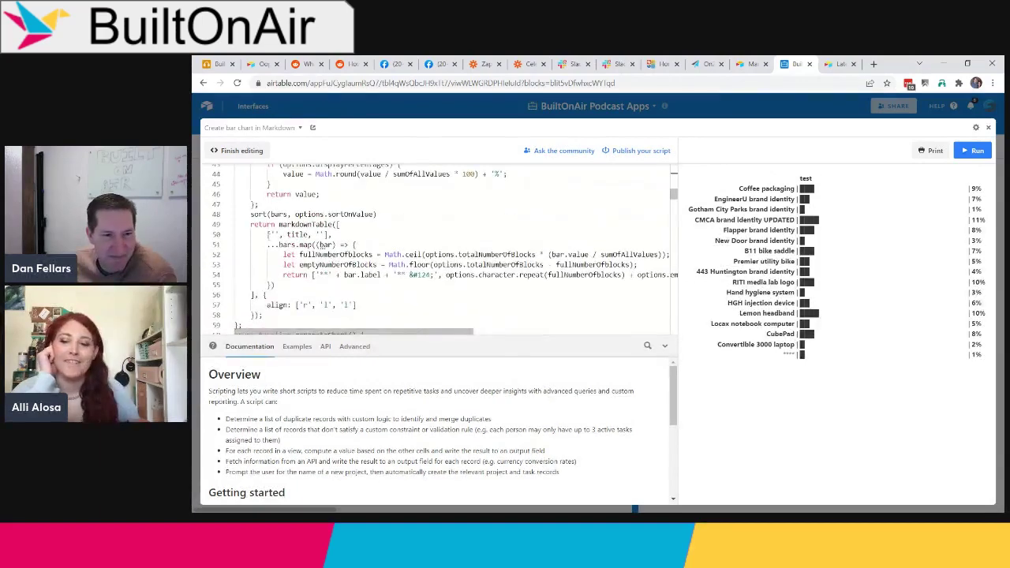
{"action": "scroll", "coordinate": [268, 237], "scroll_direction": "up", "scroll_amount": 3}
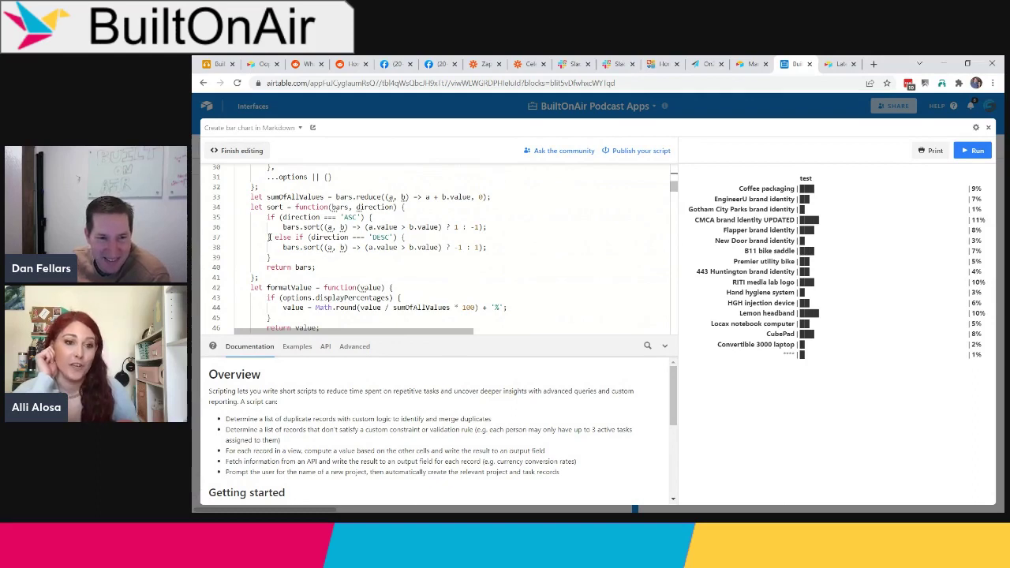
{"action": "scroll", "coordinate": [269, 236], "scroll_direction": "up", "scroll_amount": 4}
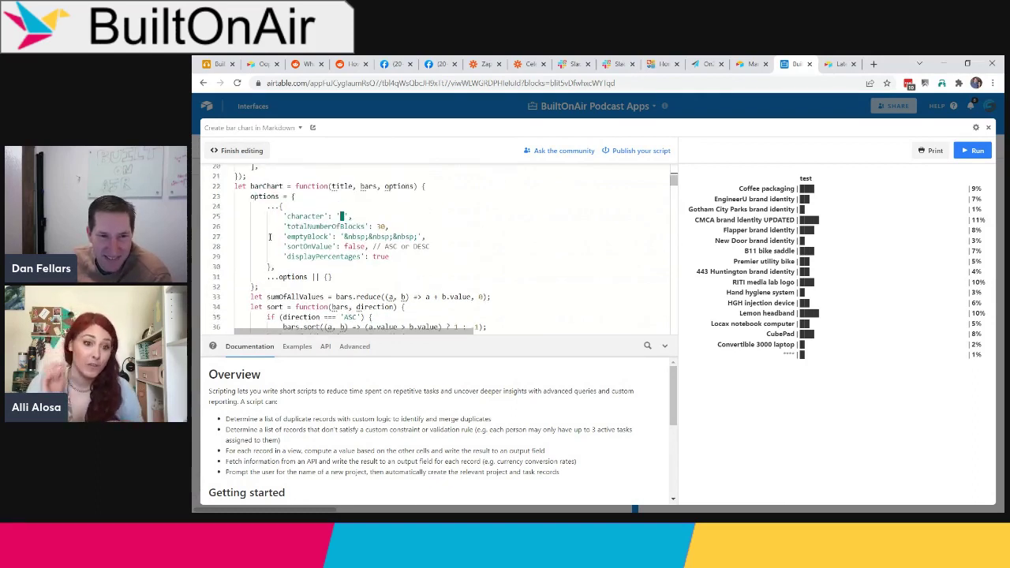
{"action": "scroll", "coordinate": [268, 237], "scroll_direction": "up", "scroll_amount": 1}
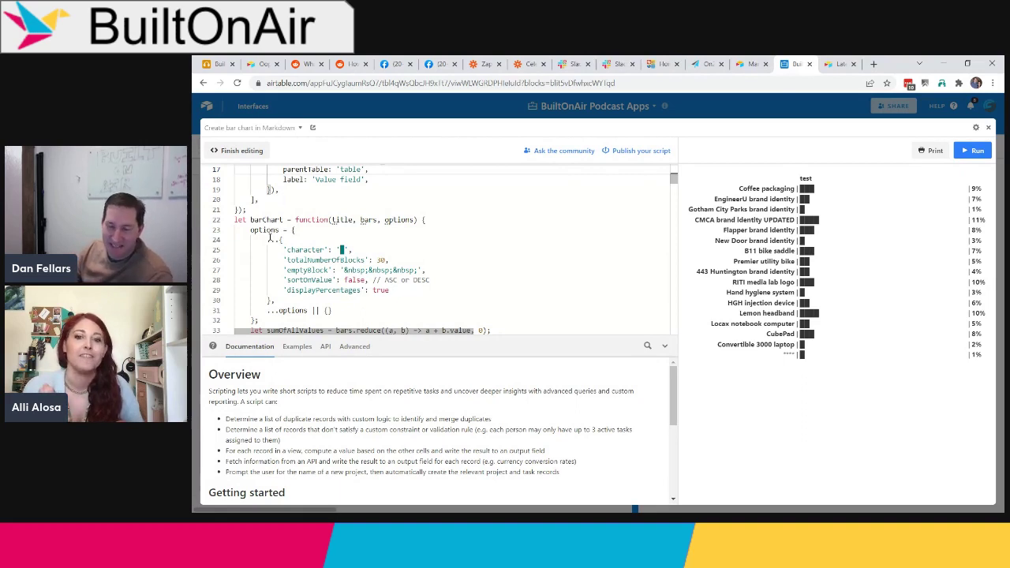
Step: Go back over the script's settings block, from the input.config call through the view, label and value items
{"action": "left_click", "coordinate": [304, 202]}
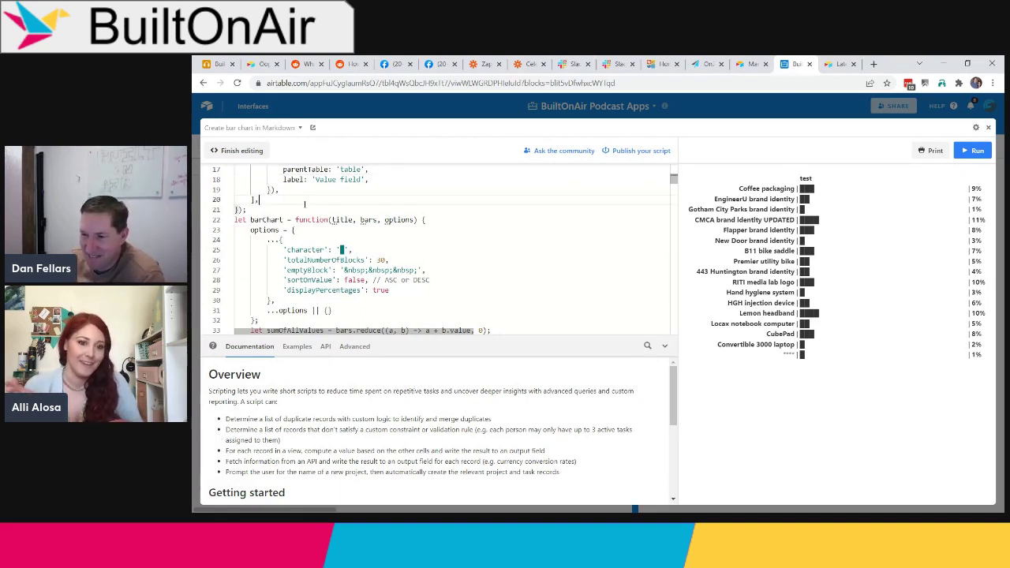
{"action": "scroll", "coordinate": [305, 203], "scroll_direction": "up", "scroll_amount": 3}
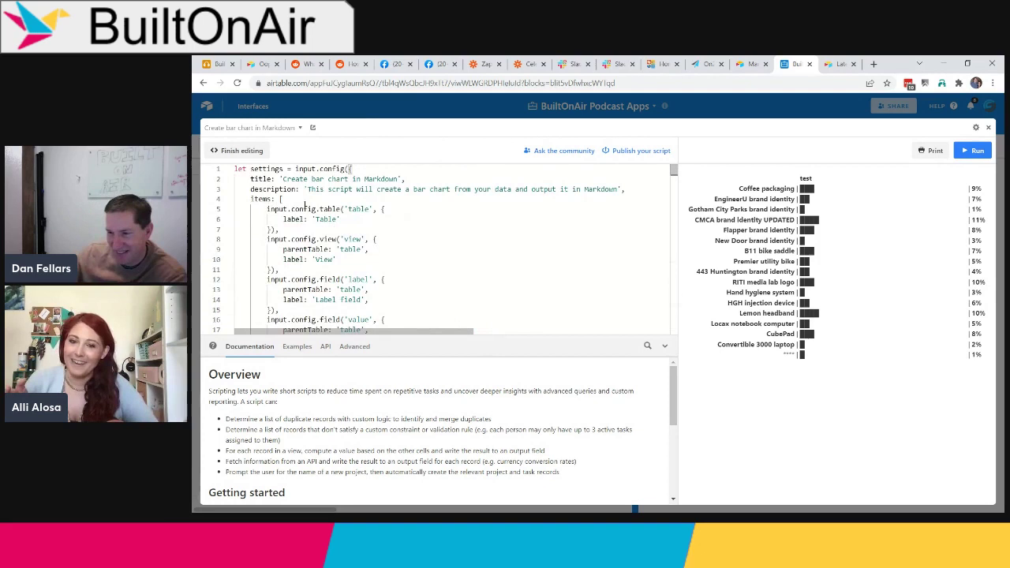
{"action": "scroll", "coordinate": [304, 203], "scroll_direction": "down", "scroll_amount": 2}
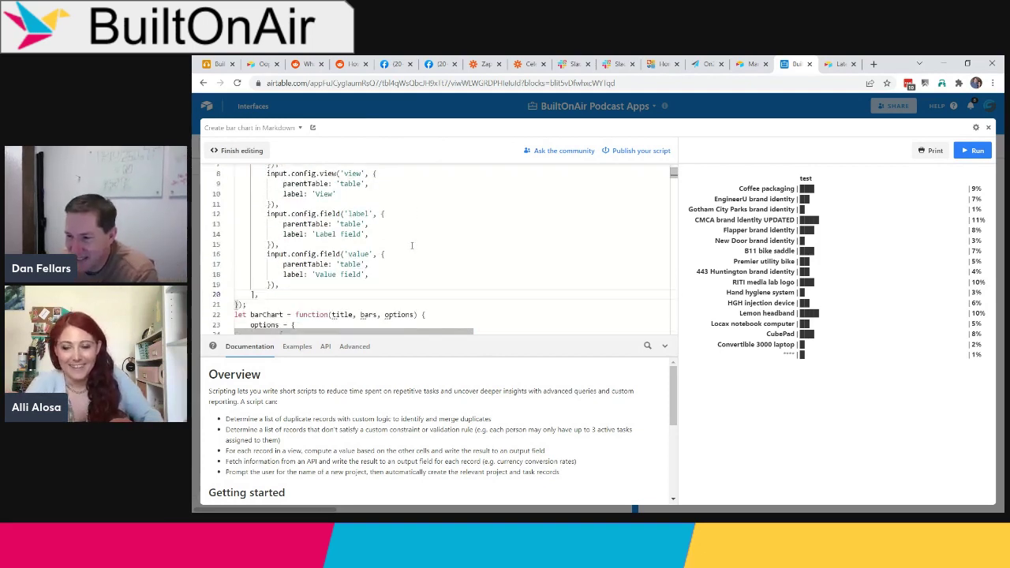
{"action": "left_click", "coordinate": [339, 194]}
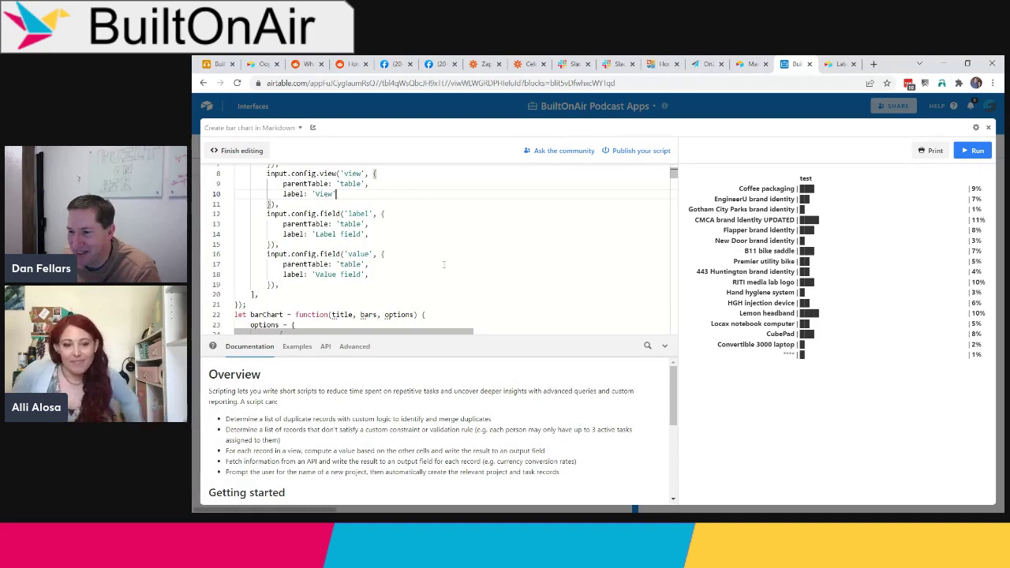
{"action": "scroll", "coordinate": [444, 264], "scroll_direction": "down", "scroll_amount": 1}
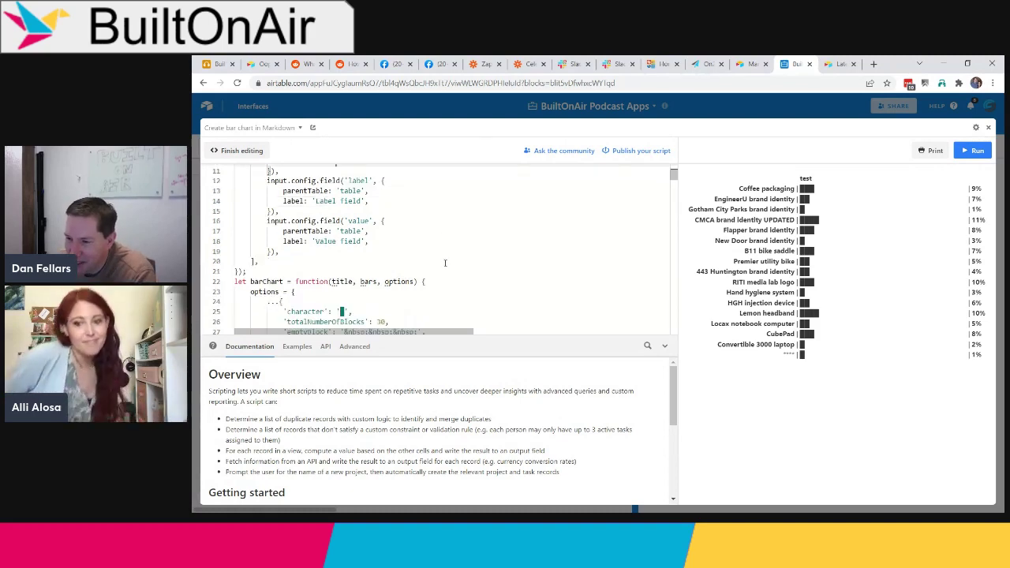
{"action": "scroll", "coordinate": [445, 262], "scroll_direction": "up", "scroll_amount": 1}
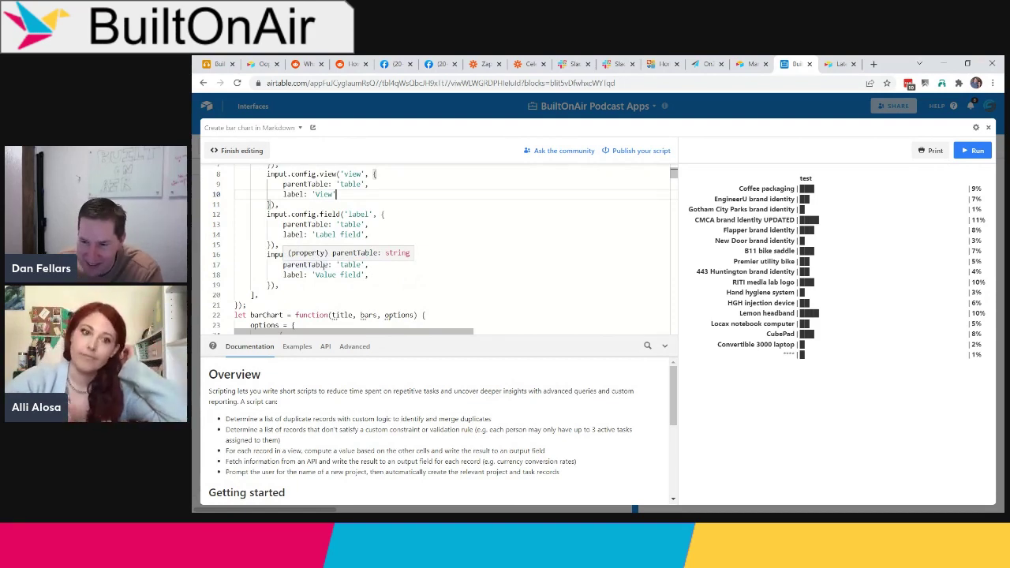
Step: Collapse the documentation pane and skim the script from the settings block into the markdownTable function and back to the beginning
{"action": "left_click", "coordinate": [277, 299]}
{"action": "scroll", "coordinate": [278, 299], "scroll_direction": "down", "scroll_amount": 5}
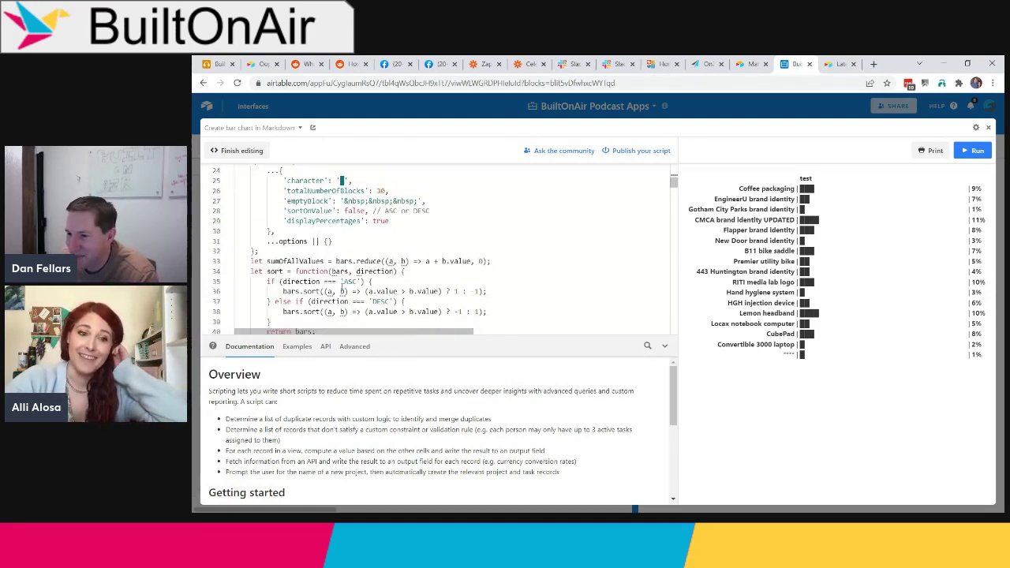
{"action": "scroll", "coordinate": [464, 240], "scroll_direction": "down", "scroll_amount": 12}
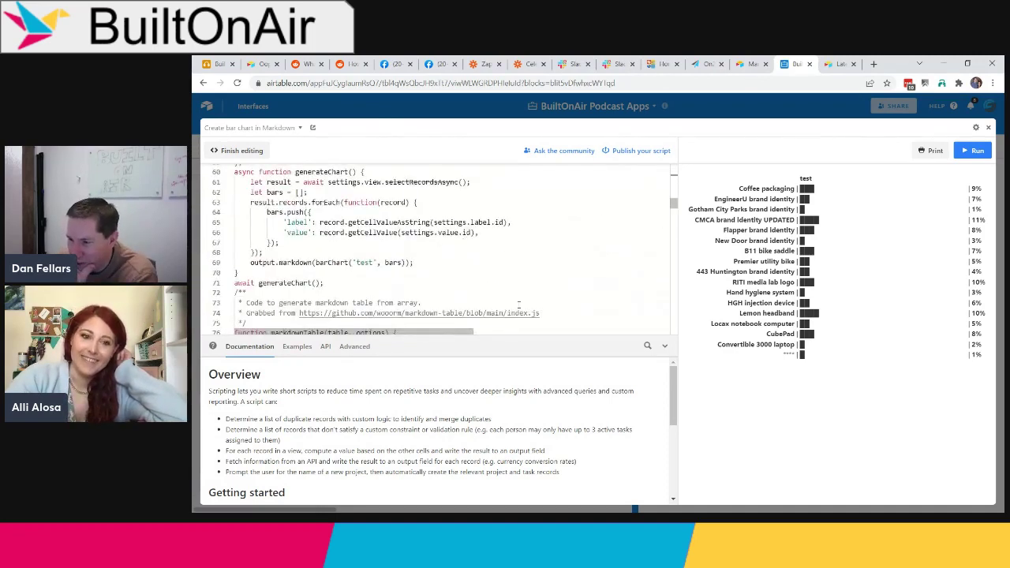
{"action": "left_click", "coordinate": [665, 345]}
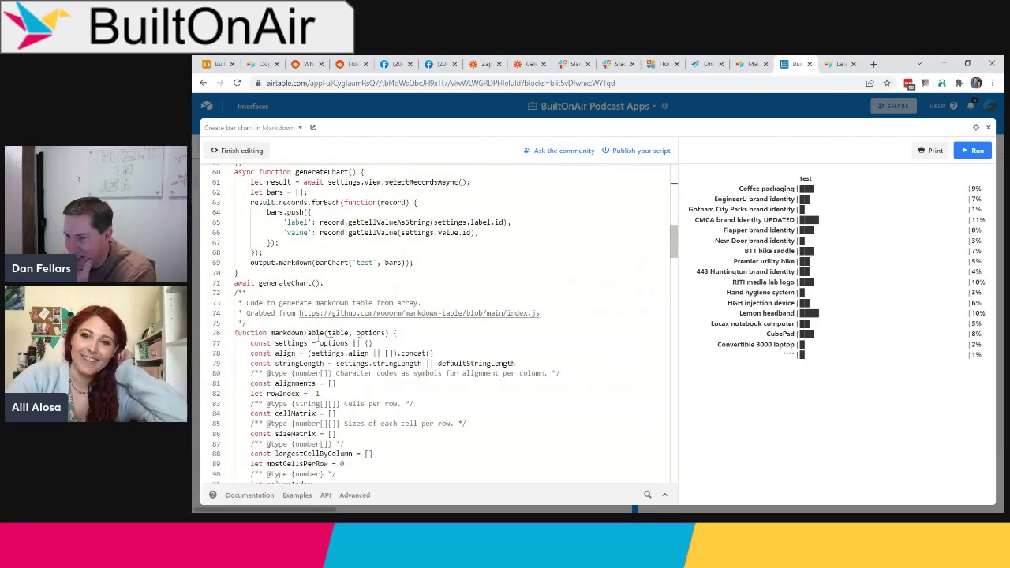
{"action": "scroll", "coordinate": [433, 345], "scroll_direction": "down", "scroll_amount": 7}
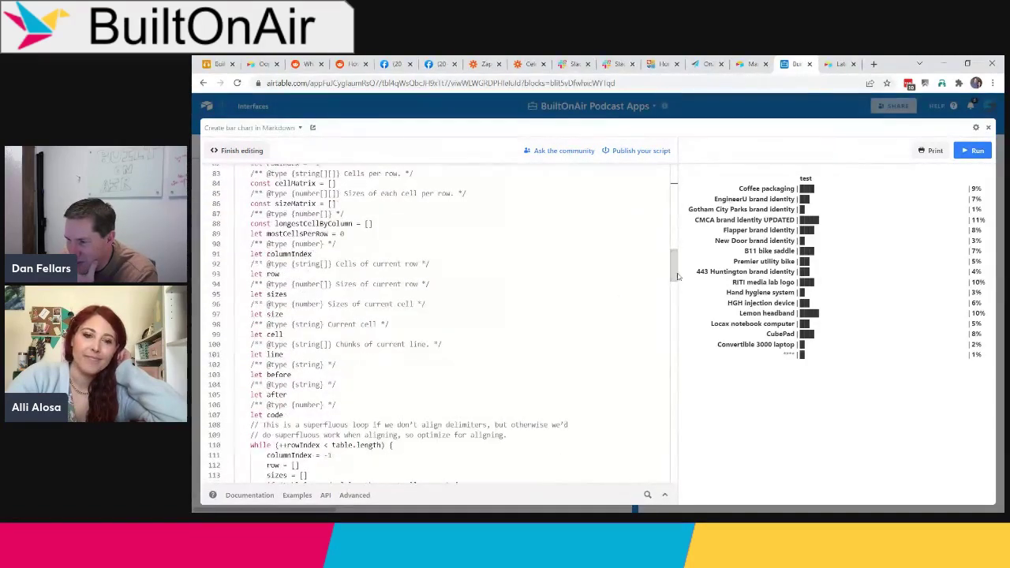
{"action": "scroll", "coordinate": [411, 299], "scroll_direction": "up", "scroll_amount": 20}
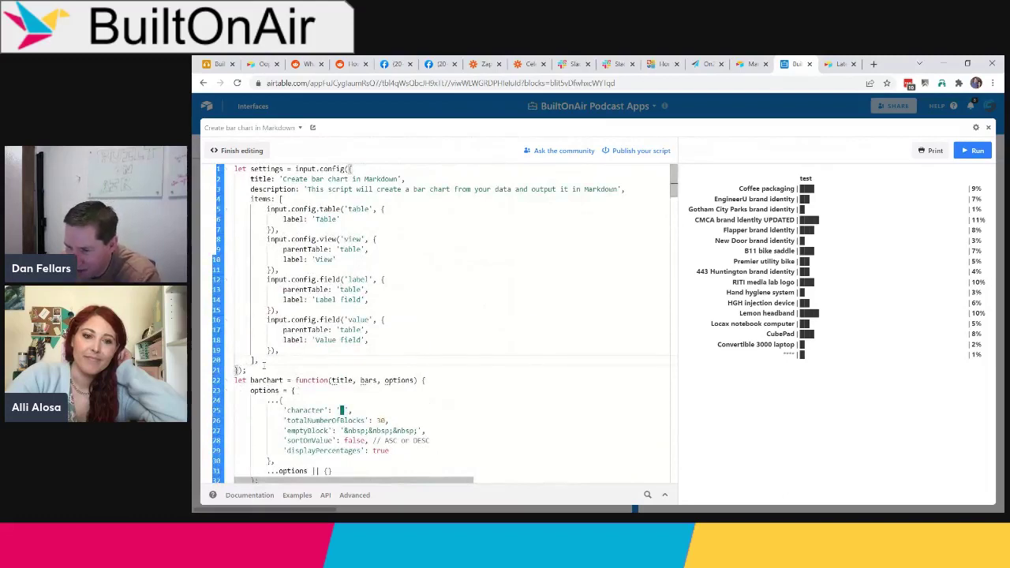
Step: Review the barChart function from its title, bars and options parameters through sorting and value formatting to the returned Markdown table
{"action": "scroll", "coordinate": [264, 363], "scroll_direction": "down", "scroll_amount": 4}
{"action": "left_click", "coordinate": [246, 238]}
{"action": "double_click", "coordinate": [314, 249]}
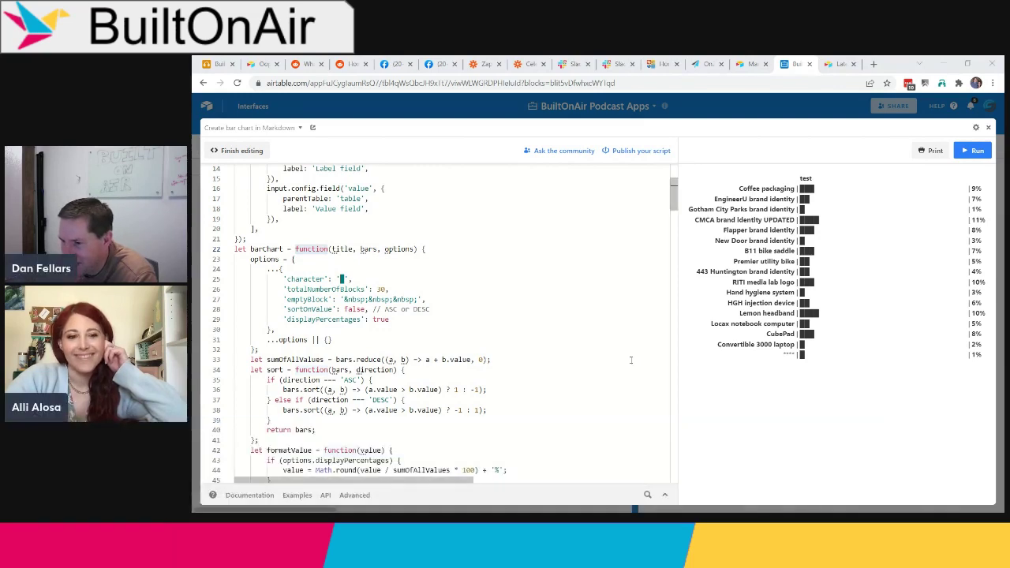
{"action": "scroll", "coordinate": [480, 345], "scroll_direction": "down", "scroll_amount": 3}
{"action": "scroll", "coordinate": [413, 353], "scroll_direction": "down", "scroll_amount": 1}
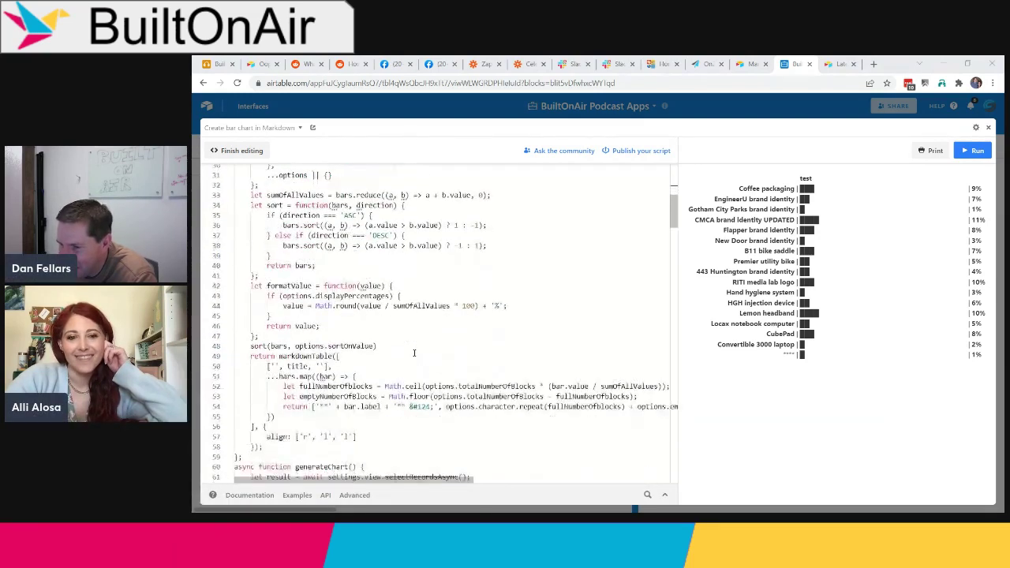
{"action": "scroll", "coordinate": [414, 354], "scroll_direction": "down", "scroll_amount": 6}
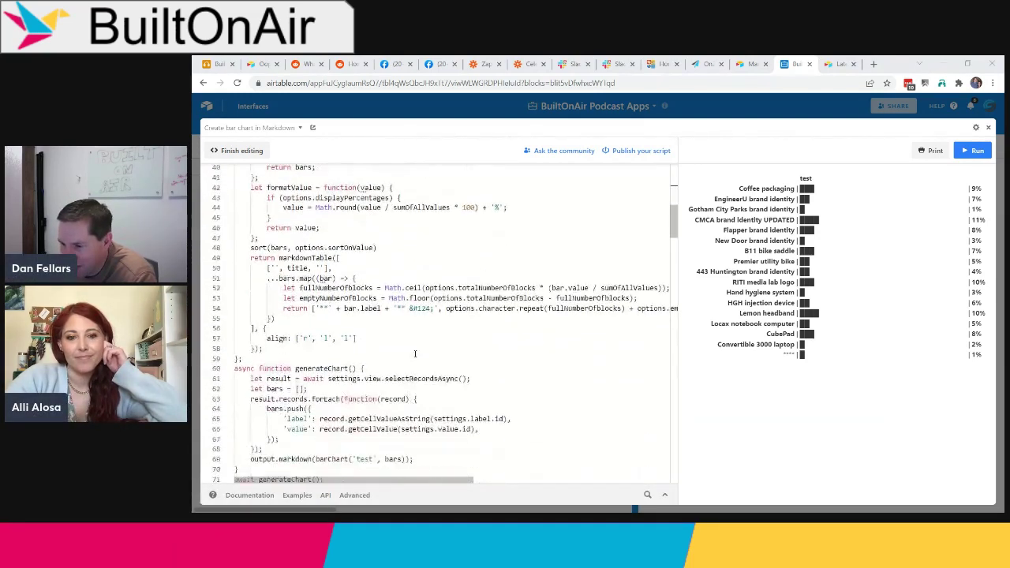
Step: Examine how the async generateChart function awaits selectRecordsAsync on the view chosen in the settings
{"action": "left_click", "coordinate": [239, 239]}
{"action": "double_click", "coordinate": [243, 237]}
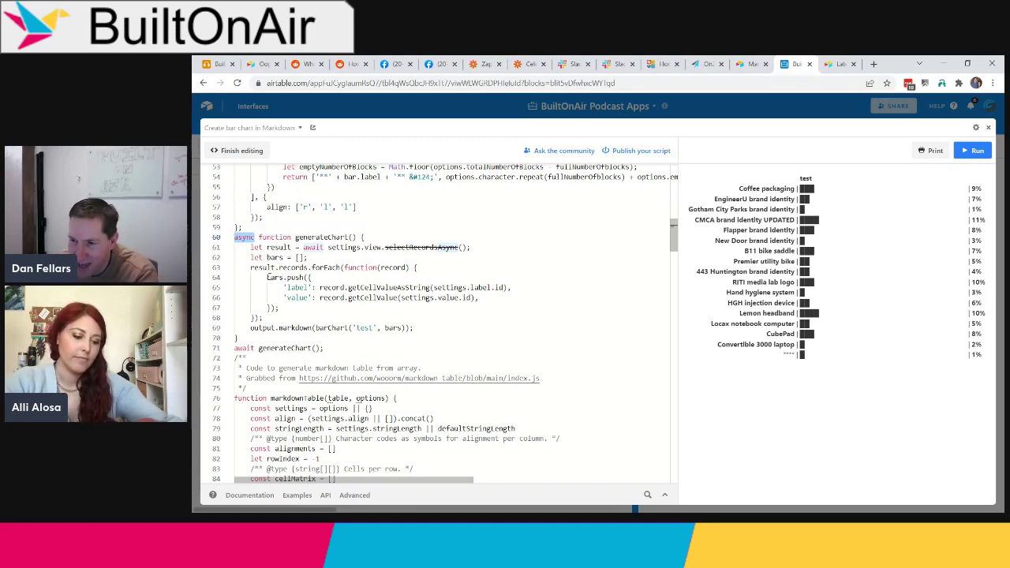
{"action": "double_click", "coordinate": [351, 247]}
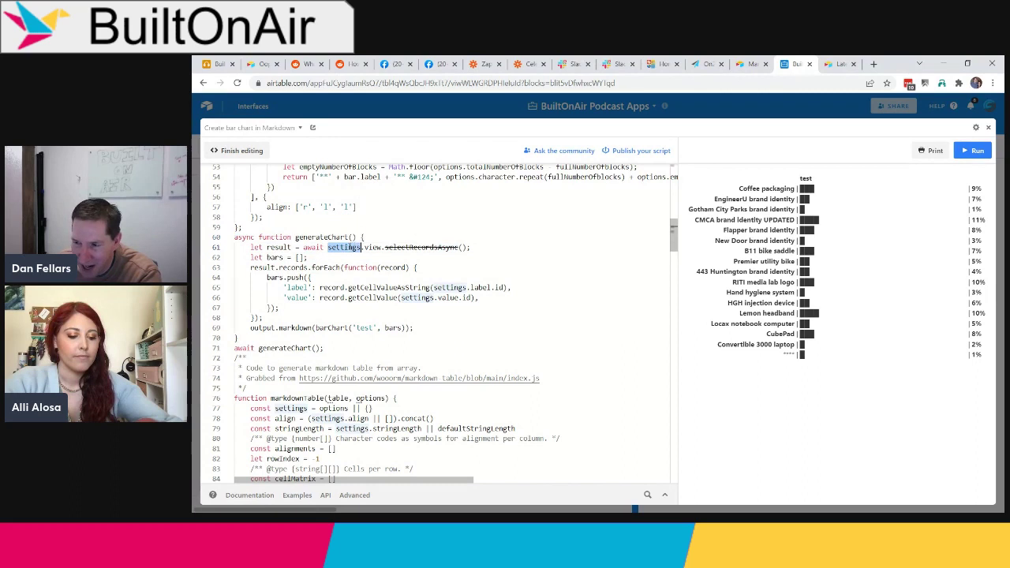
{"action": "double_click", "coordinate": [456, 247]}
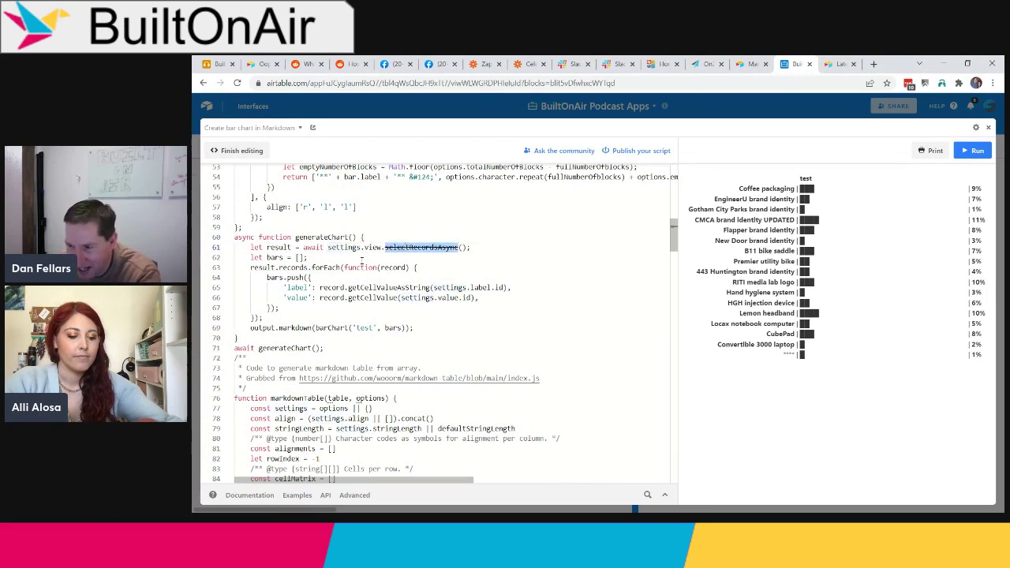
{"action": "left_click", "coordinate": [355, 250]}
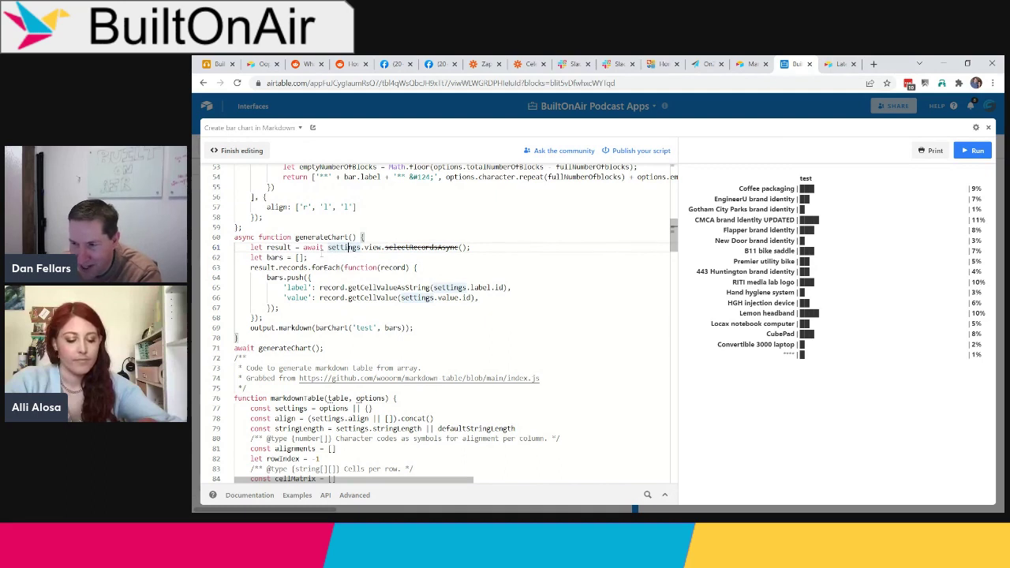
{"action": "left_click_drag", "start_coordinate": [304, 247], "coordinate": [328, 246]}
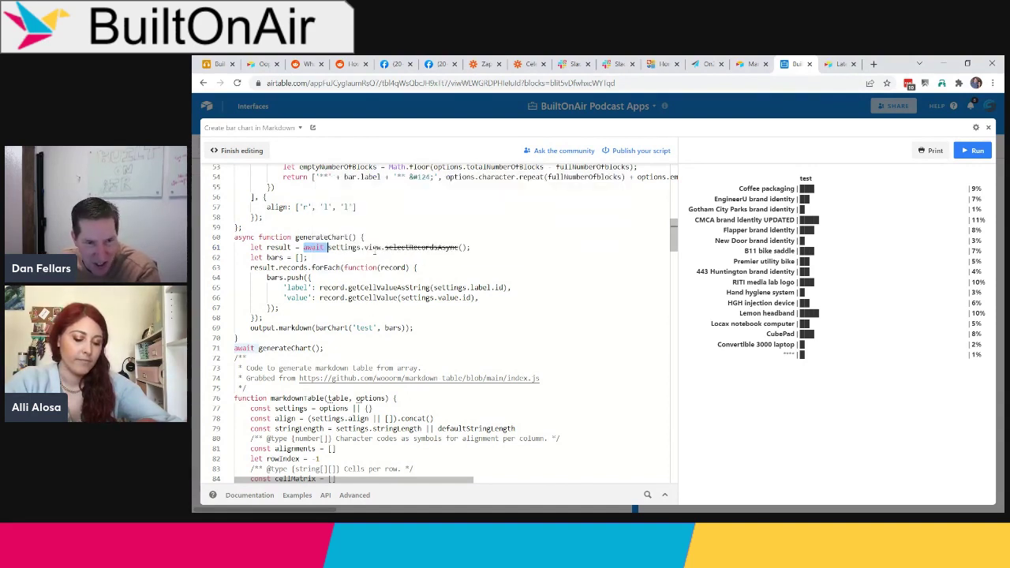
Step: Examine the generateChart lines that build the bars array from the records, and follow the function body to its end
{"action": "left_click_drag", "start_coordinate": [250, 257], "coordinate": [271, 308]}
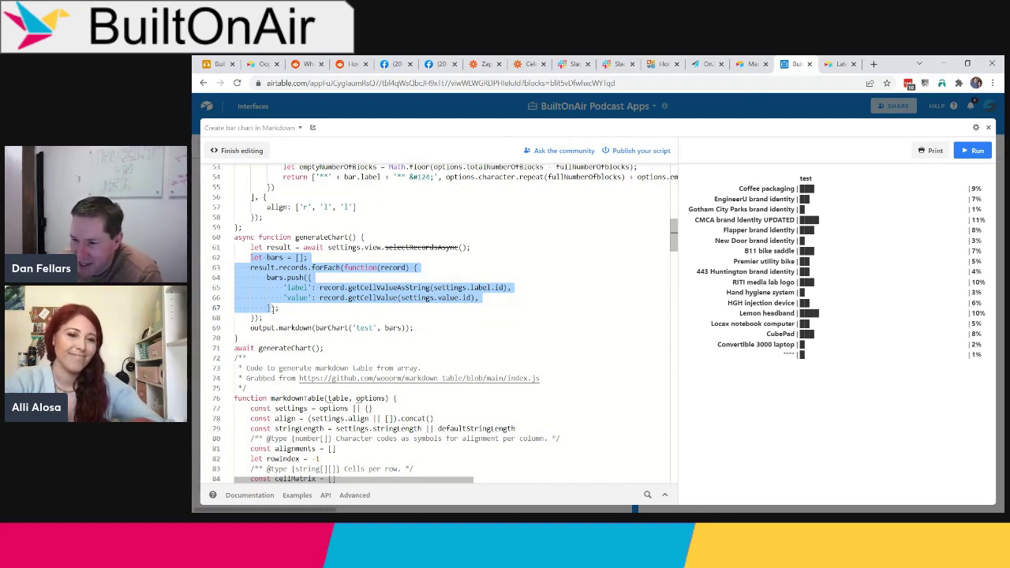
{"action": "left_click", "coordinate": [274, 317]}
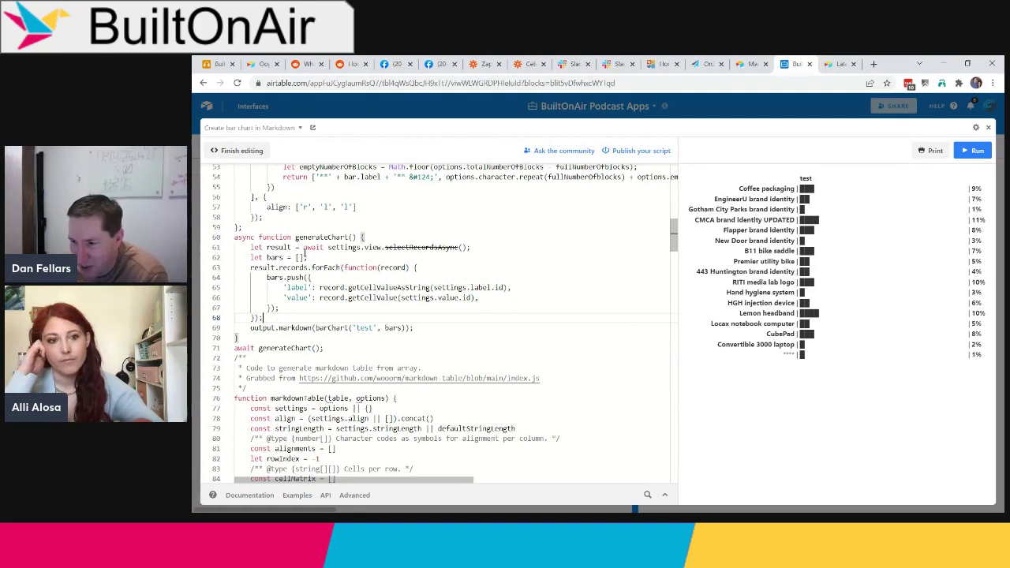
{"action": "left_click", "coordinate": [250, 338]}
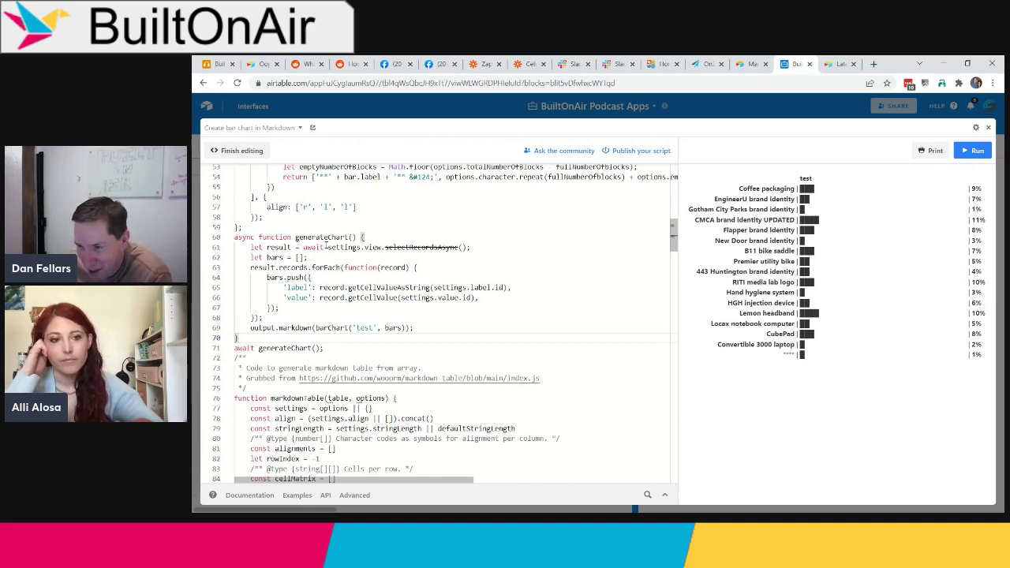
{"action": "left_click", "coordinate": [327, 247]}
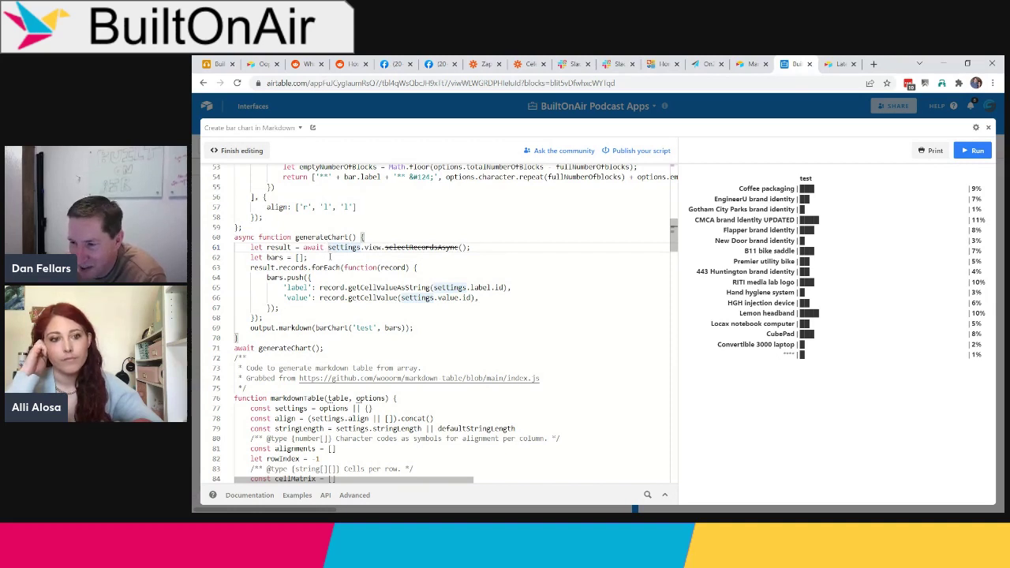
{"action": "left_click", "coordinate": [265, 317]}
{"action": "scroll", "coordinate": [265, 318], "scroll_direction": "down", "scroll_amount": 1}
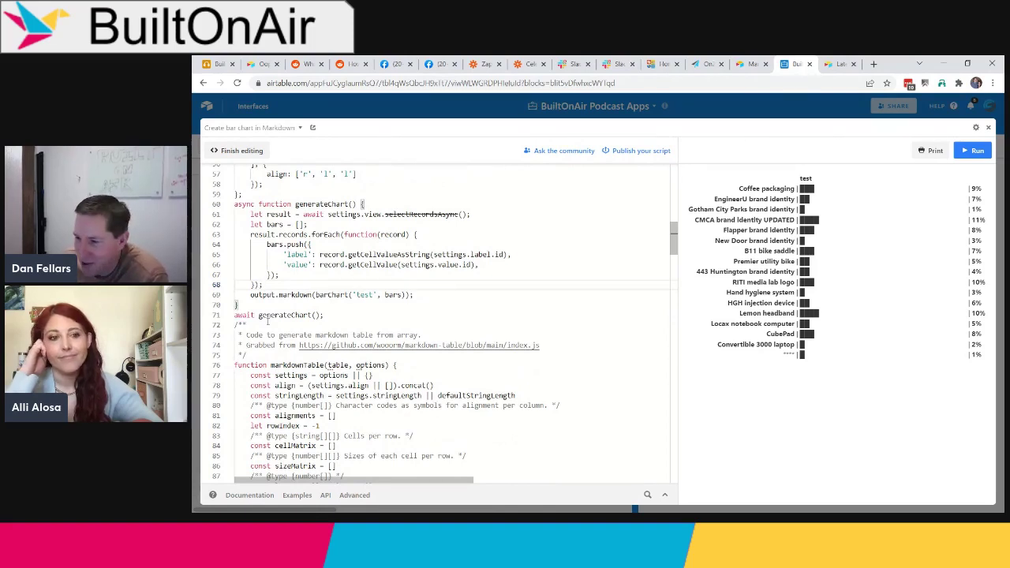
Step: Compare the await generateChart() call on line 71 with the function's async declaration, and point out its empty parentheses
{"action": "double_click", "coordinate": [251, 315]}
{"action": "left_click", "coordinate": [281, 303]}
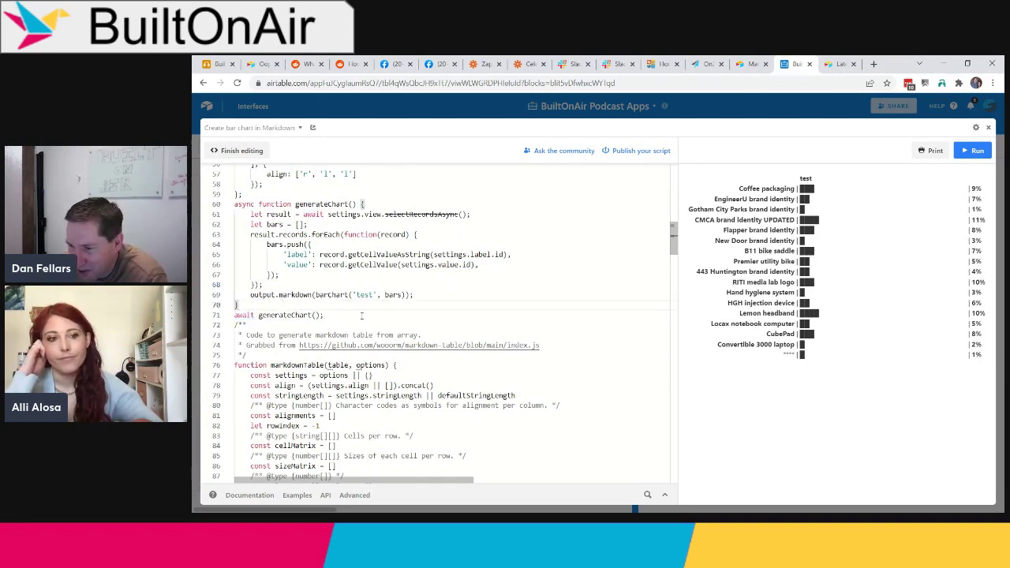
{"action": "double_click", "coordinate": [237, 315]}
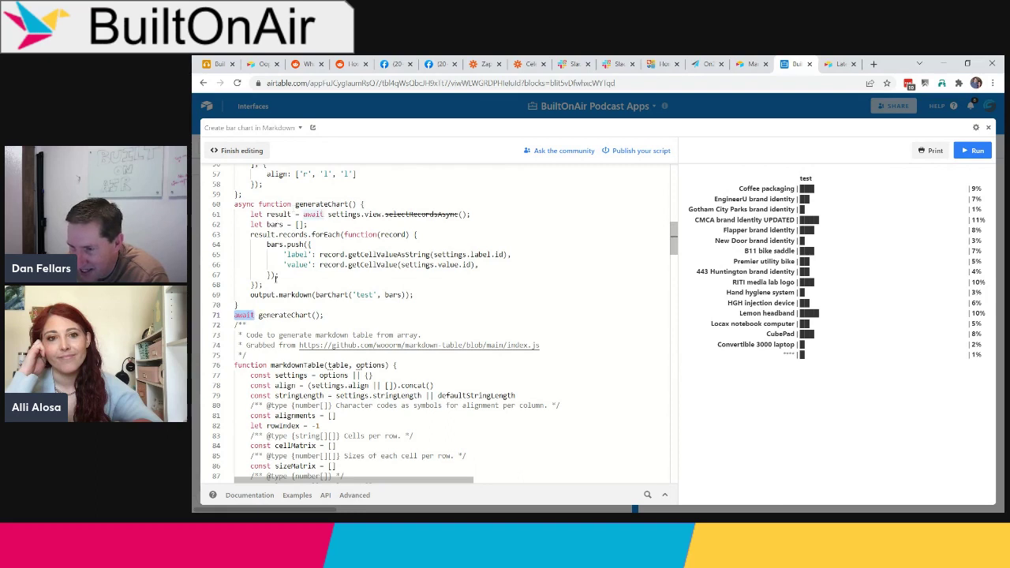
{"action": "double_click", "coordinate": [250, 204]}
{"action": "double_click", "coordinate": [244, 314]}
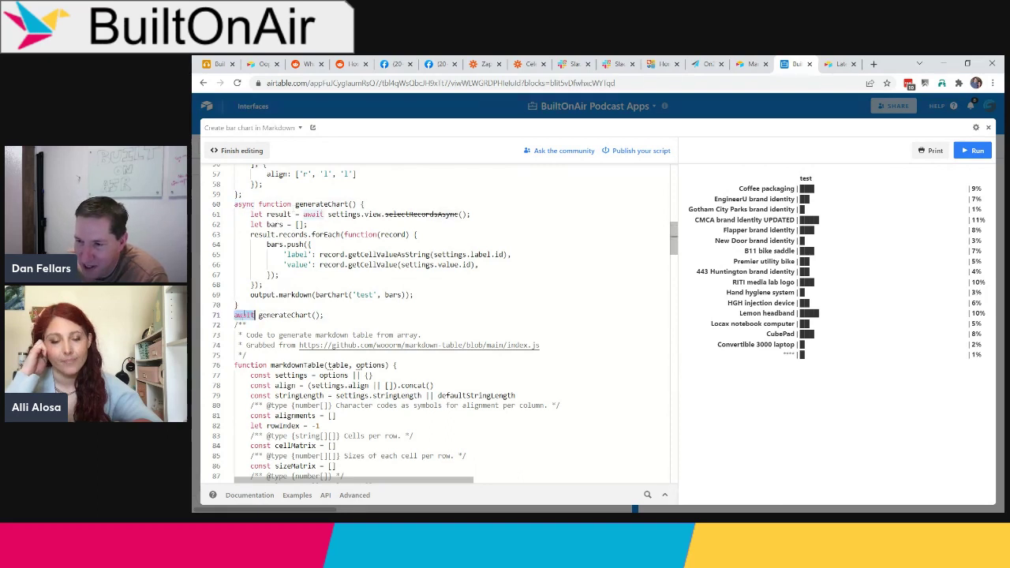
{"action": "double_click", "coordinate": [276, 314]}
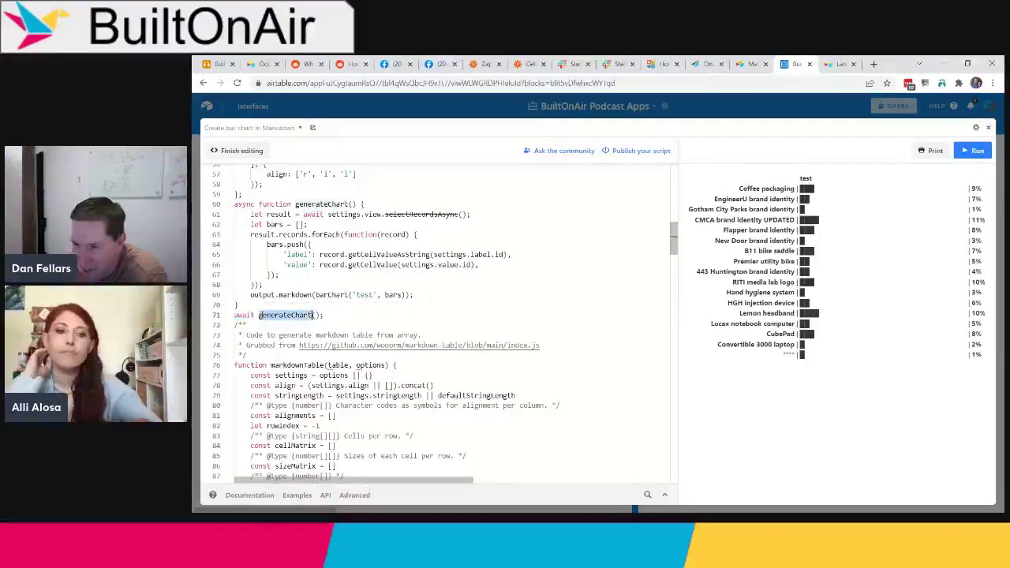
{"action": "key", "text": "Up"}
{"action": "double_click", "coordinate": [282, 315]}
{"action": "left_click", "coordinate": [316, 315]}
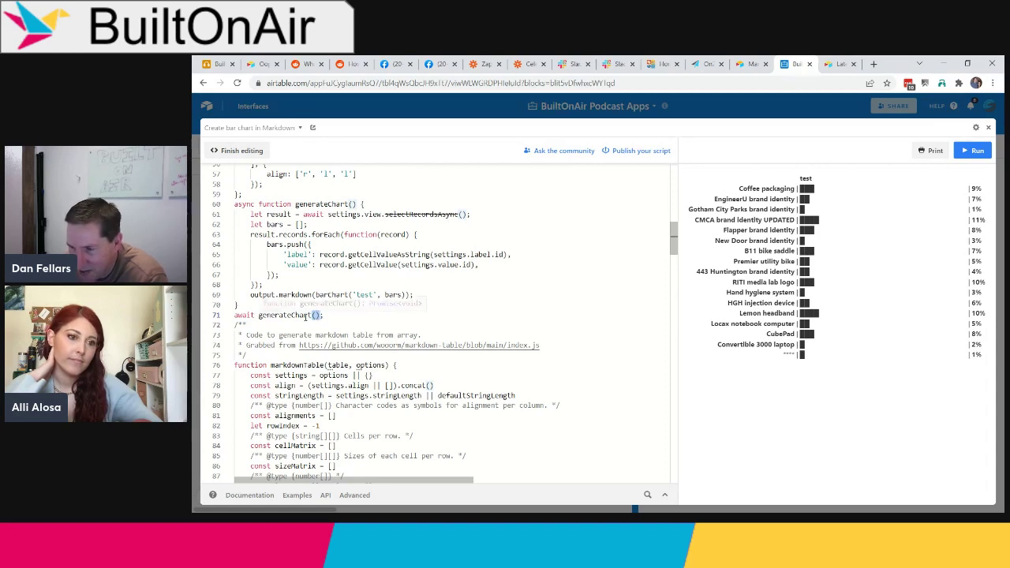
Step: Contrast the table and options parameters of the markdownTable function with the generateChart() call that passes no arguments
{"action": "left_click_drag", "start_coordinate": [326, 365], "coordinate": [386, 364]}
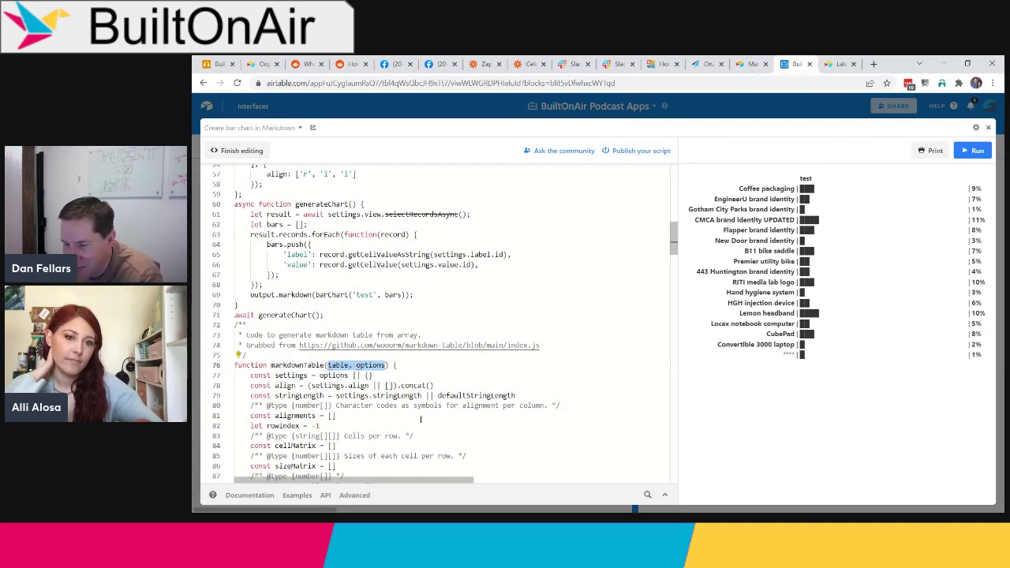
{"action": "scroll", "coordinate": [420, 423], "scroll_direction": "down", "scroll_amount": 1}
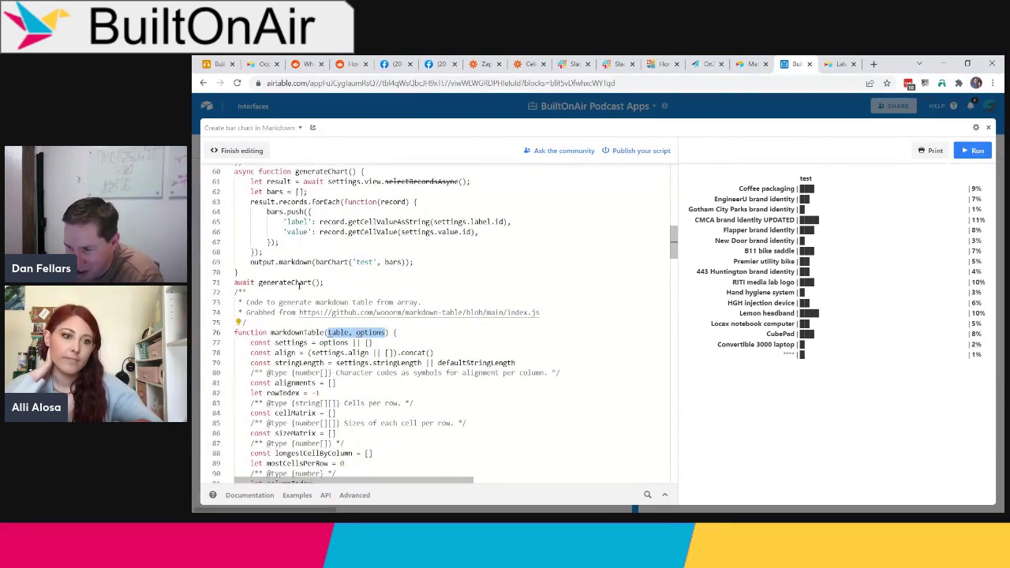
{"action": "left_click", "coordinate": [312, 281]}
{"action": "left_click_drag", "start_coordinate": [312, 282], "coordinate": [259, 284]}
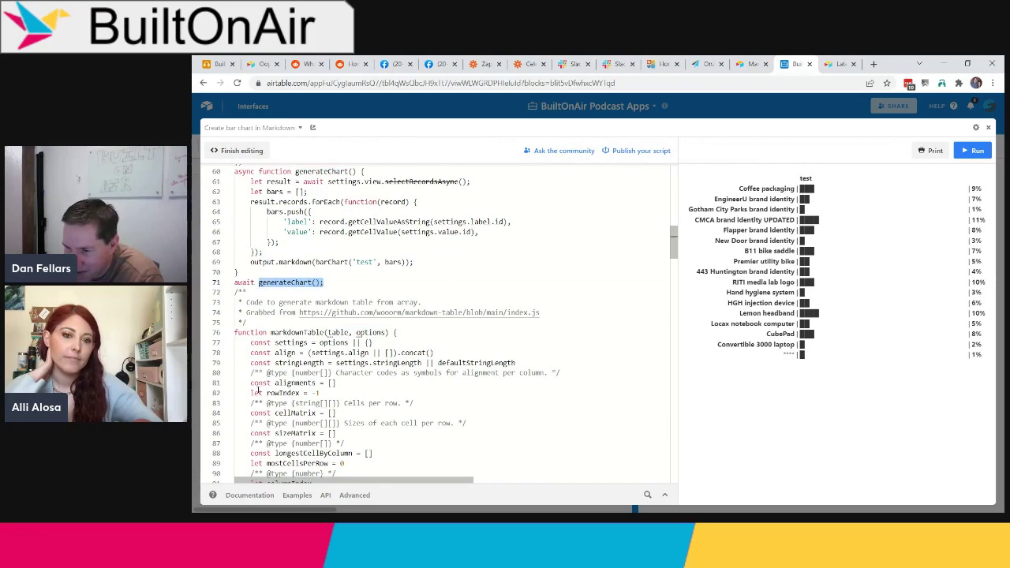
{"action": "scroll", "coordinate": [257, 388], "scroll_direction": "down", "scroll_amount": 2}
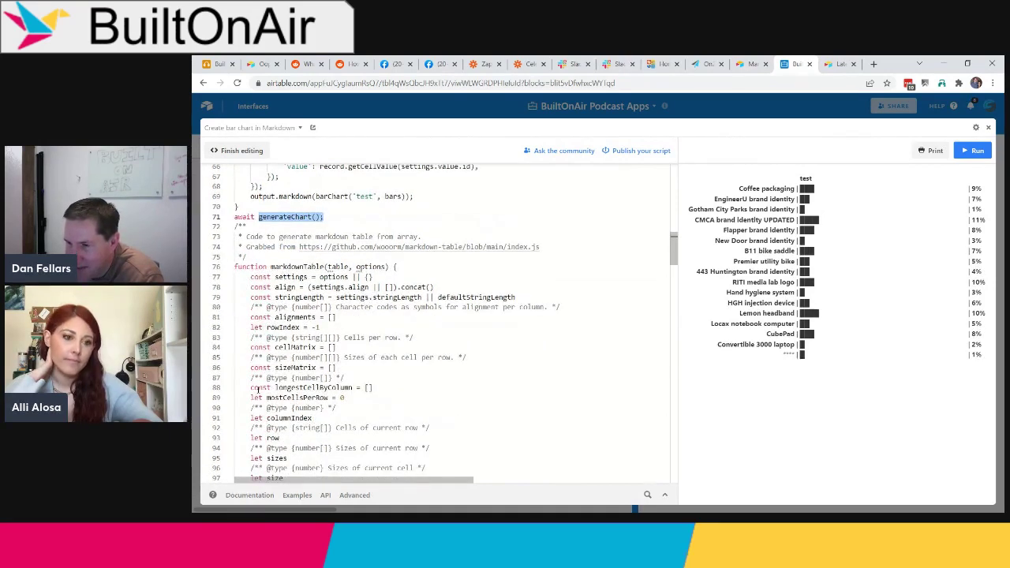
{"action": "scroll", "coordinate": [258, 389], "scroll_direction": "up", "scroll_amount": 3}
{"action": "left_click", "coordinate": [350, 321]}
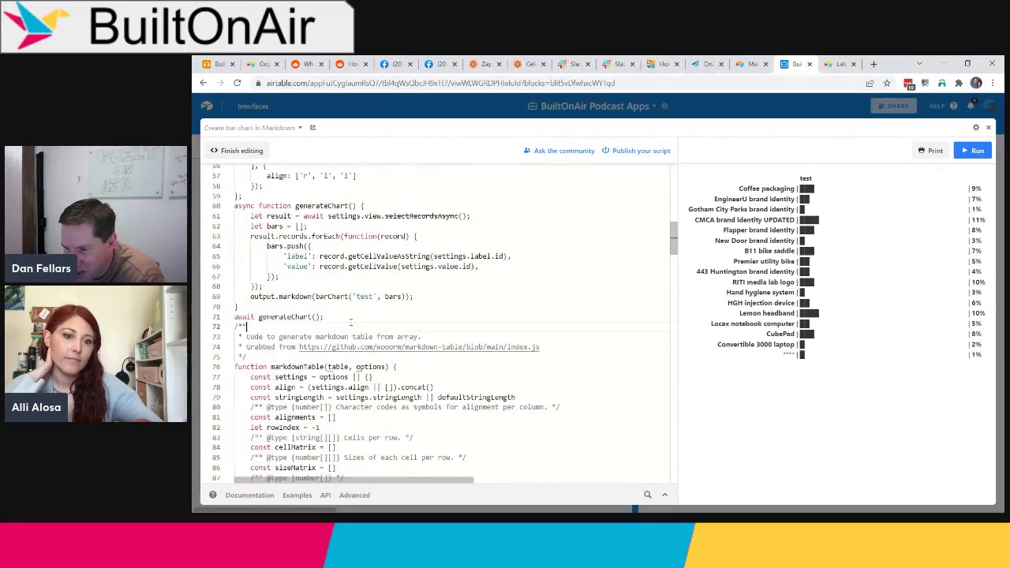
Step: Trace how generateChart selects the records and uses forEach to push each record's label and value into the bars array
{"action": "scroll", "coordinate": [292, 229], "scroll_direction": "up", "scroll_amount": 1}
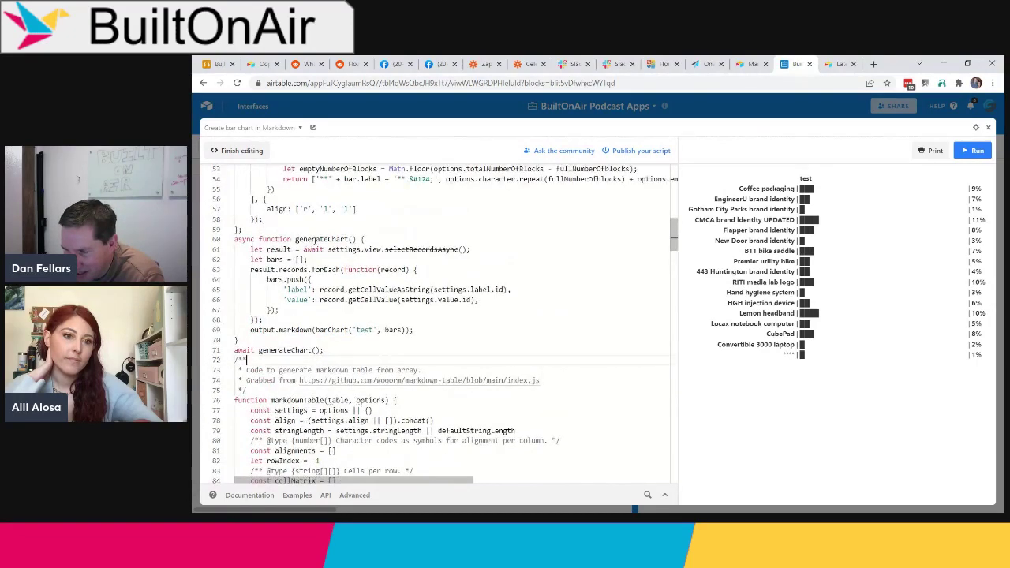
{"action": "double_click", "coordinate": [407, 249]}
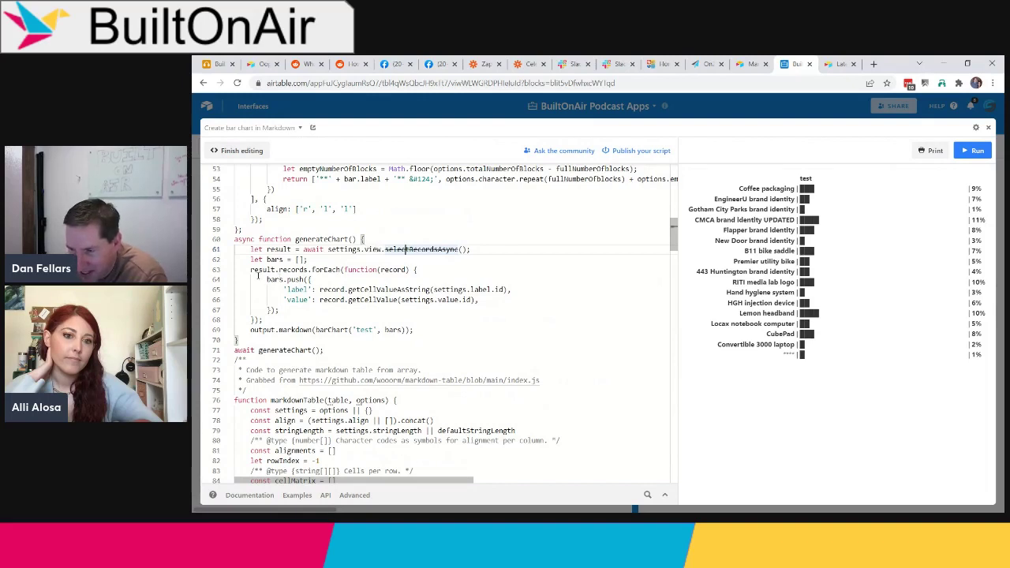
{"action": "left_click_drag", "start_coordinate": [266, 279], "coordinate": [286, 310]}
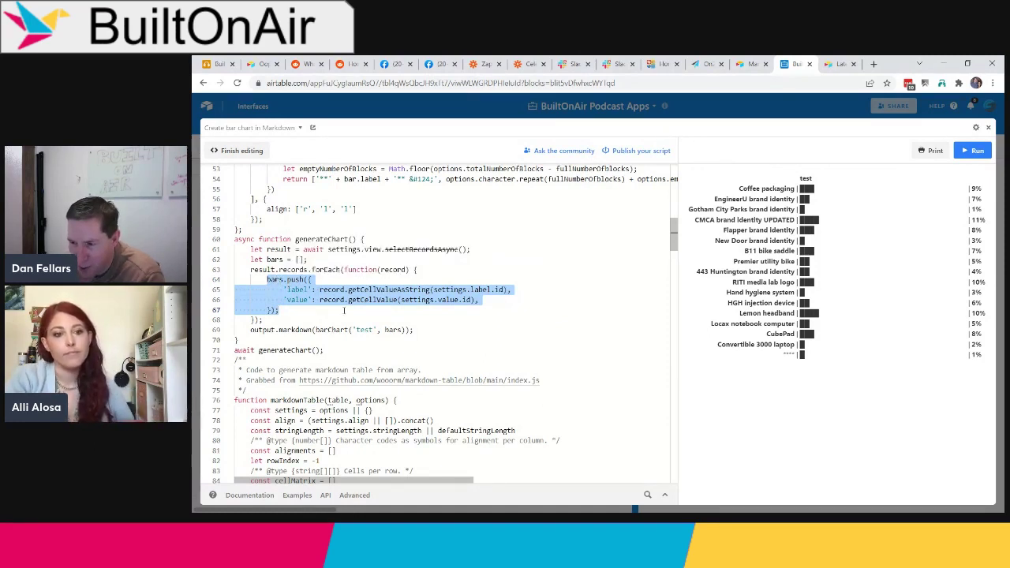
{"action": "double_click", "coordinate": [325, 269]}
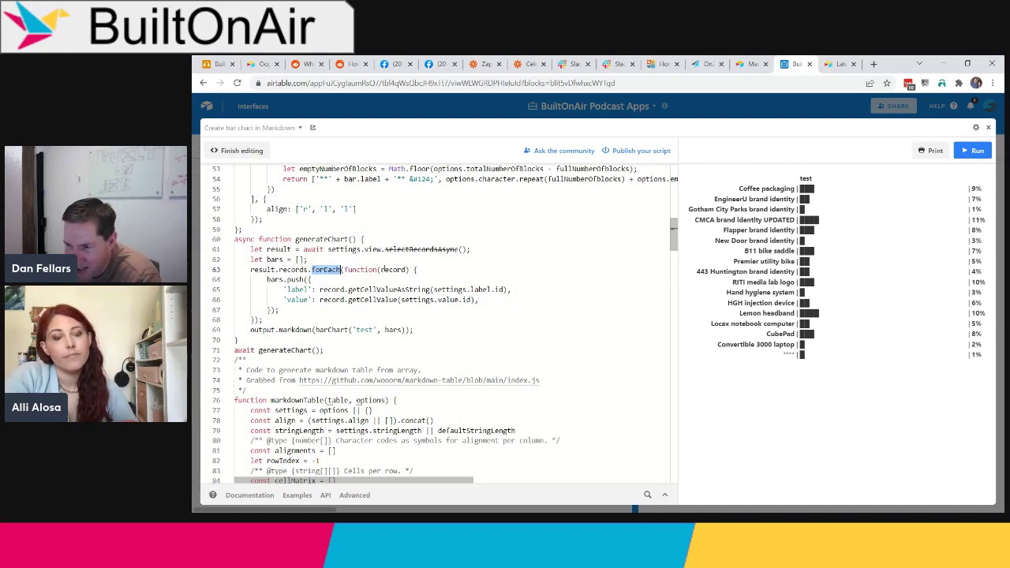
{"action": "double_click", "coordinate": [387, 269]}
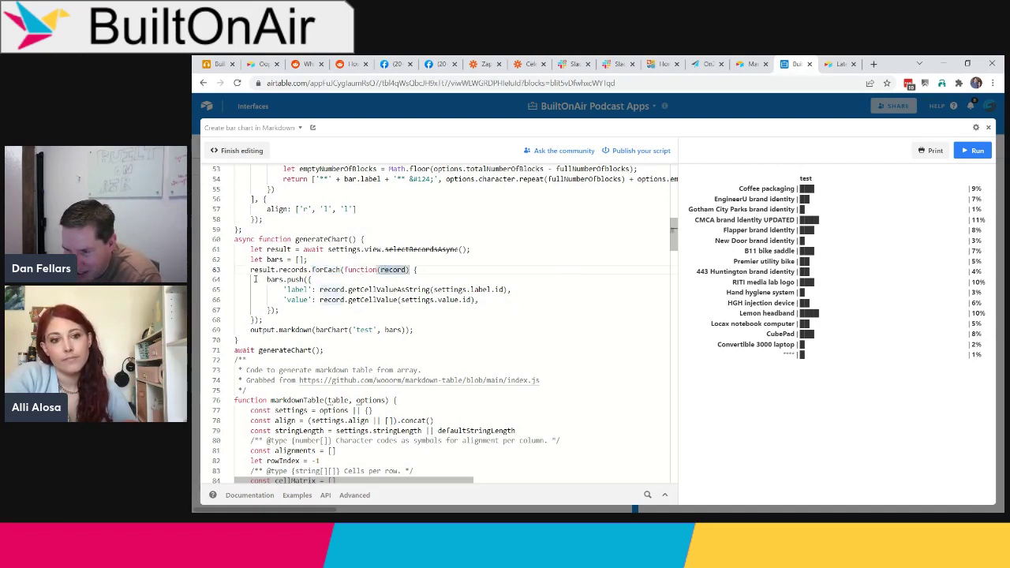
{"action": "left_click_drag", "start_coordinate": [267, 279], "coordinate": [299, 309]}
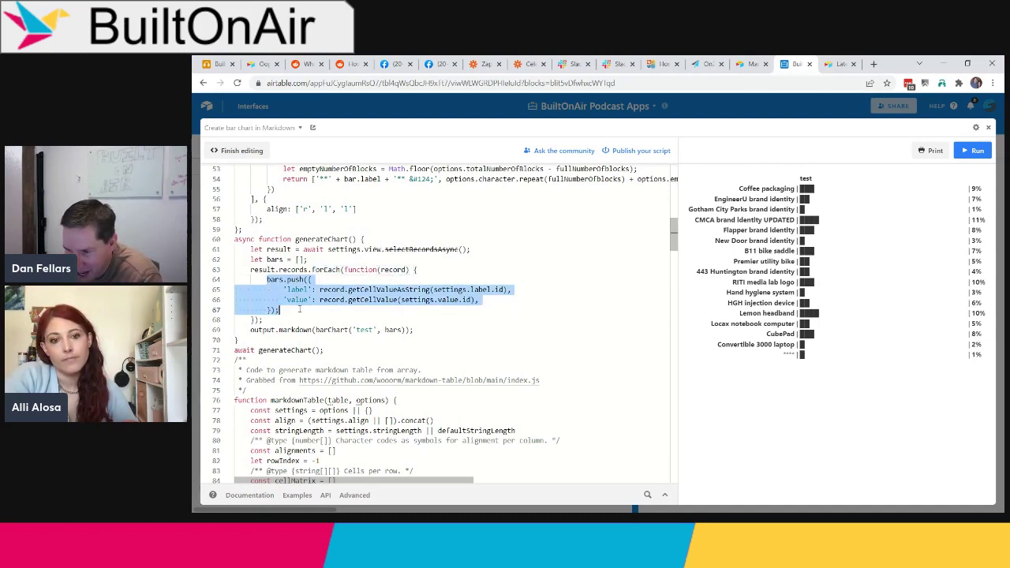
{"action": "double_click", "coordinate": [273, 259]}
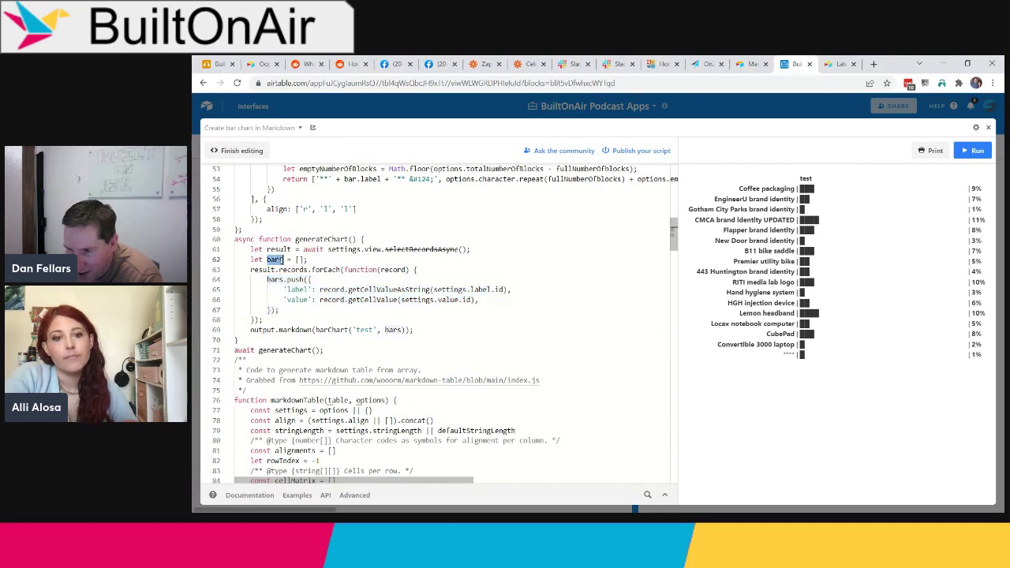
Step: Point out the label and value keys pushed into bars and the settings.label.id and settings.value.id fields that supply them
{"action": "double_click", "coordinate": [296, 289]}
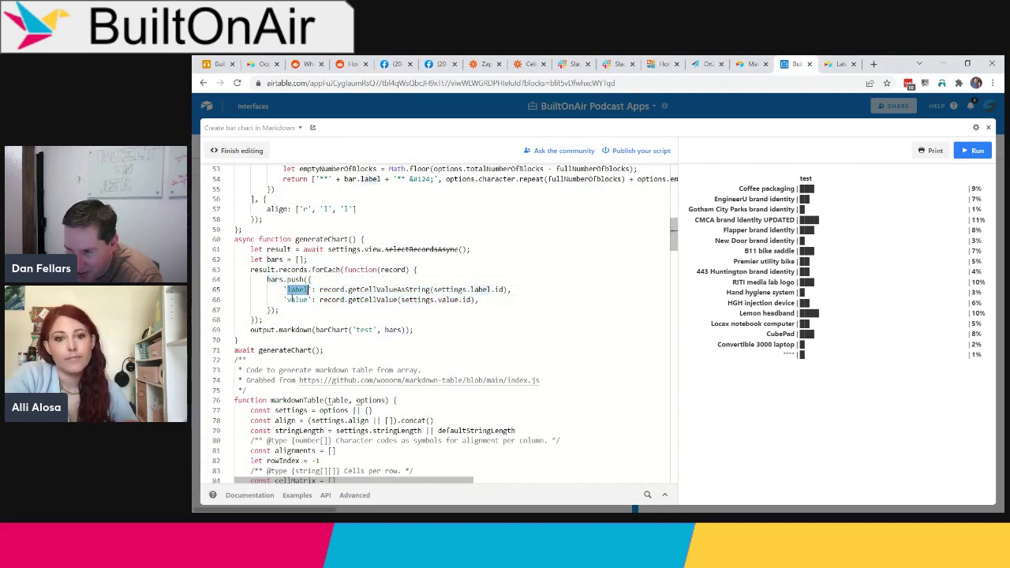
{"action": "double_click", "coordinate": [297, 300]}
{"action": "left_click", "coordinate": [426, 290]}
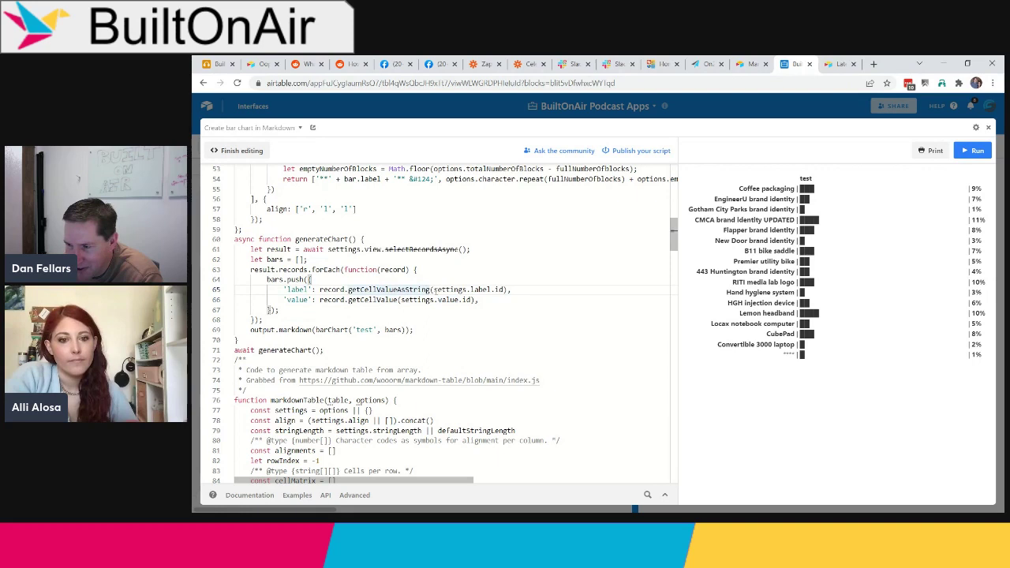
{"action": "left_click_drag", "start_coordinate": [433, 290], "coordinate": [491, 290]}
{"action": "left_click_drag", "start_coordinate": [401, 300], "coordinate": [479, 300]}
{"action": "left_click", "coordinate": [497, 302]}
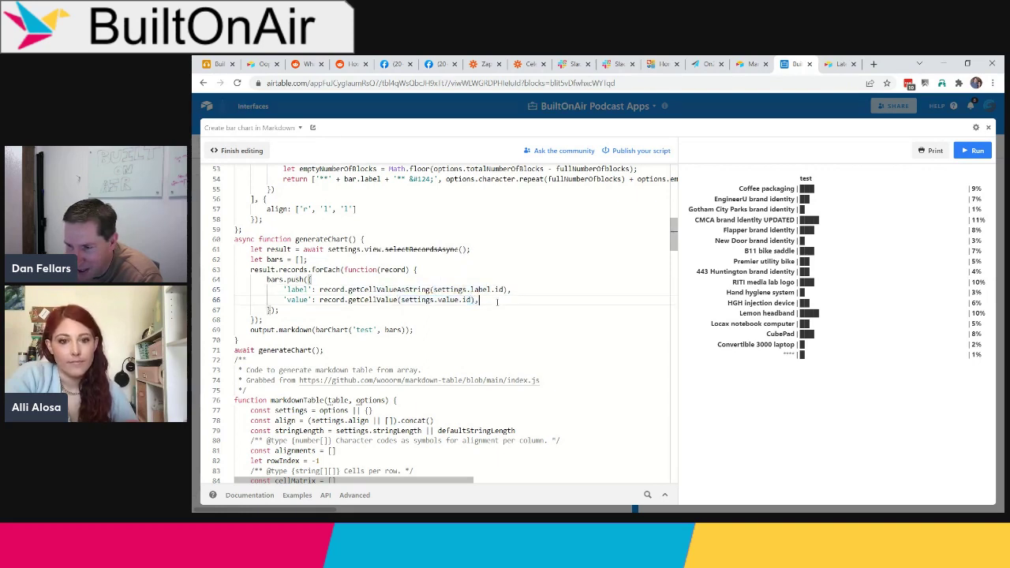
Step: Examine the output.markdown call on line 69, contrasting the output object with the declared result variable
{"action": "scroll", "coordinate": [323, 324], "scroll_direction": "down", "scroll_amount": 1}
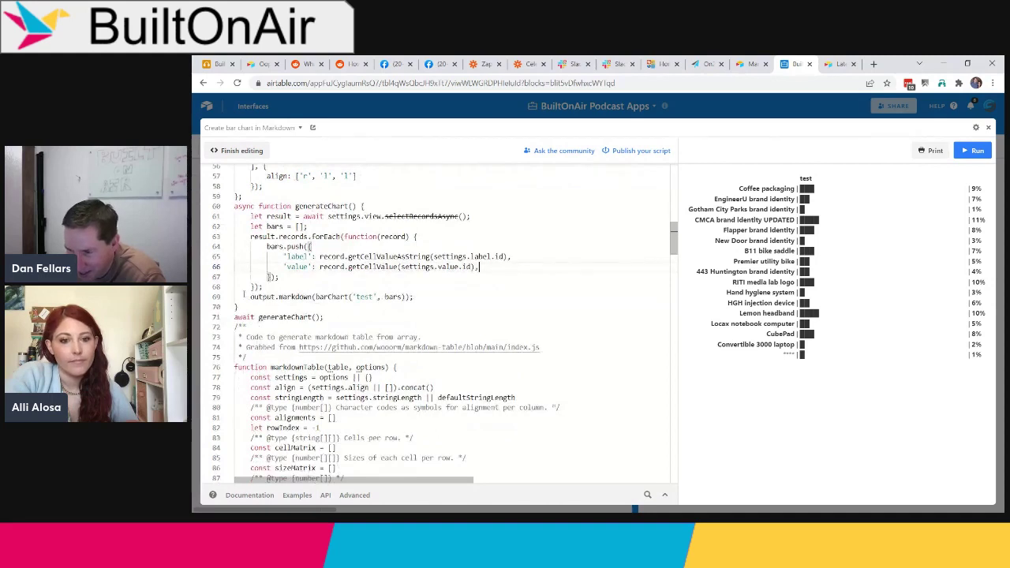
{"action": "left_click_drag", "start_coordinate": [251, 296], "coordinate": [316, 297]}
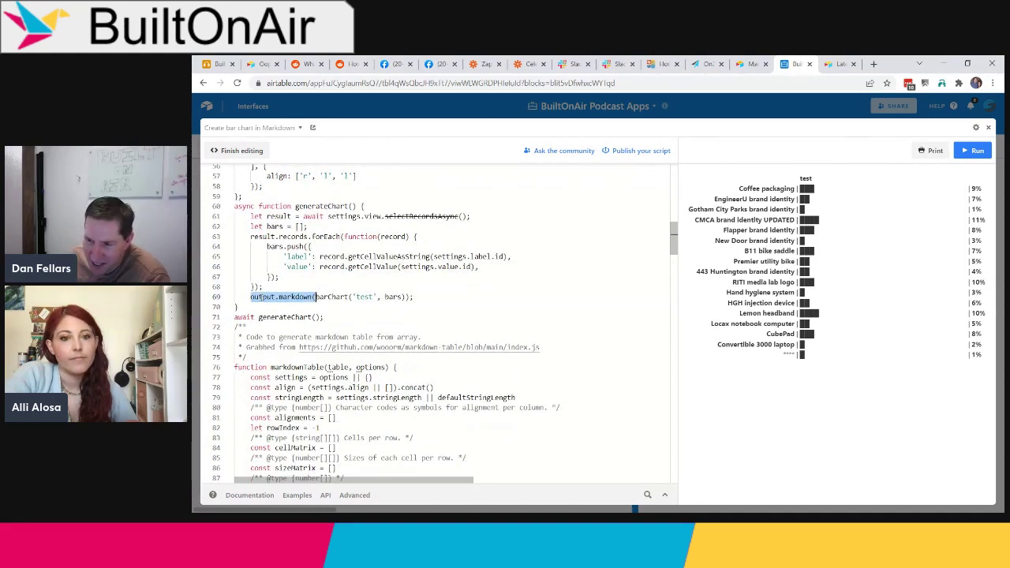
{"action": "double_click", "coordinate": [260, 296]}
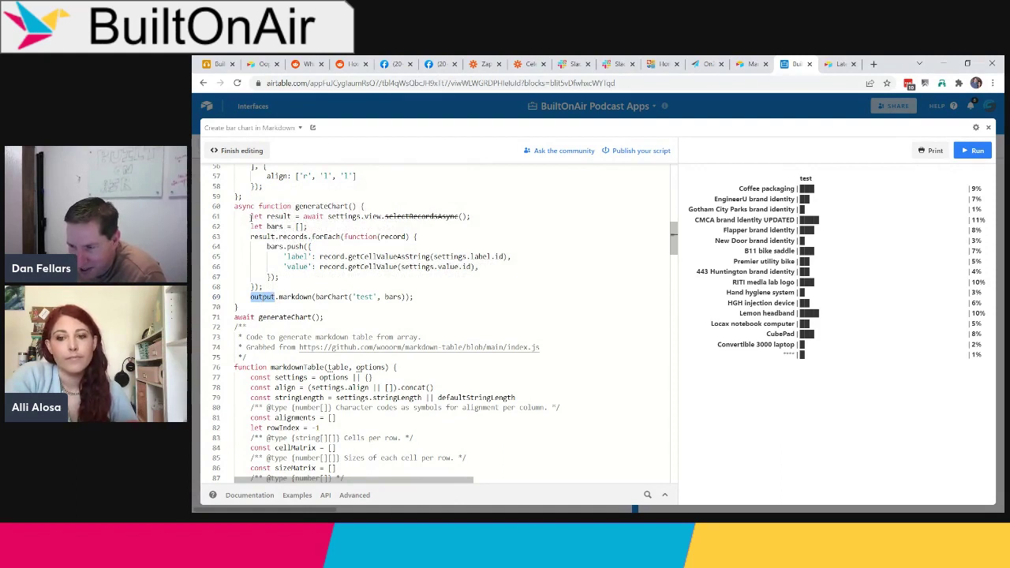
{"action": "left_click_drag", "start_coordinate": [252, 217], "coordinate": [292, 216]}
{"action": "left_click_drag", "start_coordinate": [250, 297], "coordinate": [275, 297]}
{"action": "mouse_move", "coordinate": [274, 296]}
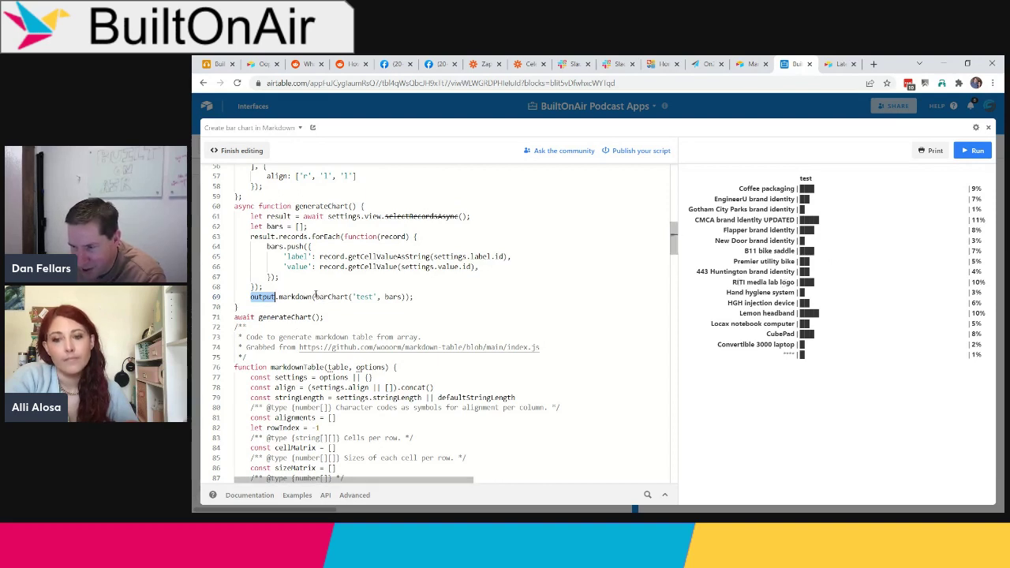
Step: Trace how the barChart('test', bars) call is nested as the argument of output.markdown
{"action": "left_click_drag", "start_coordinate": [316, 296], "coordinate": [404, 297]}
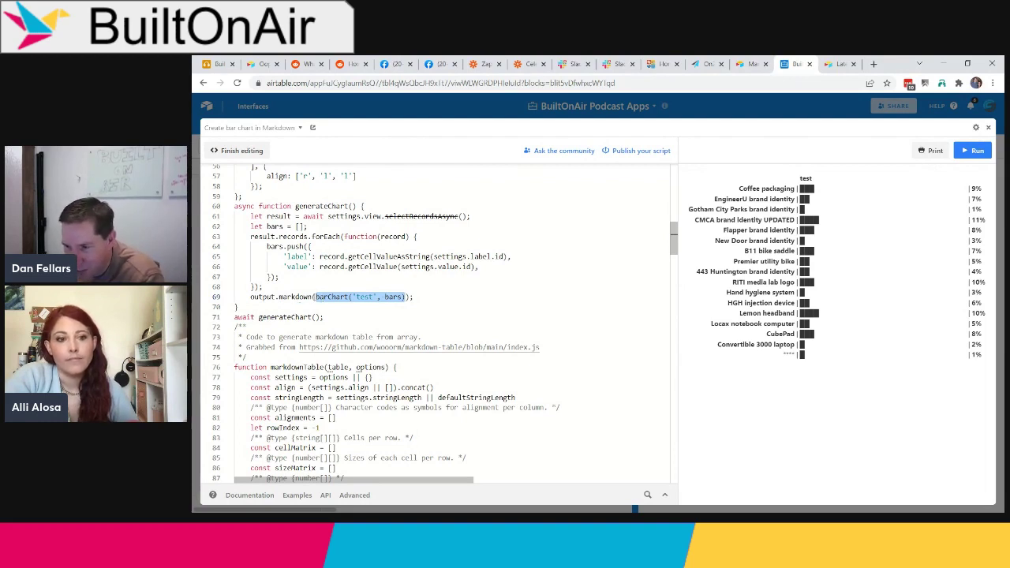
{"action": "left_click", "coordinate": [316, 297]}
{"action": "left_click_drag", "start_coordinate": [315, 297], "coordinate": [407, 296]}
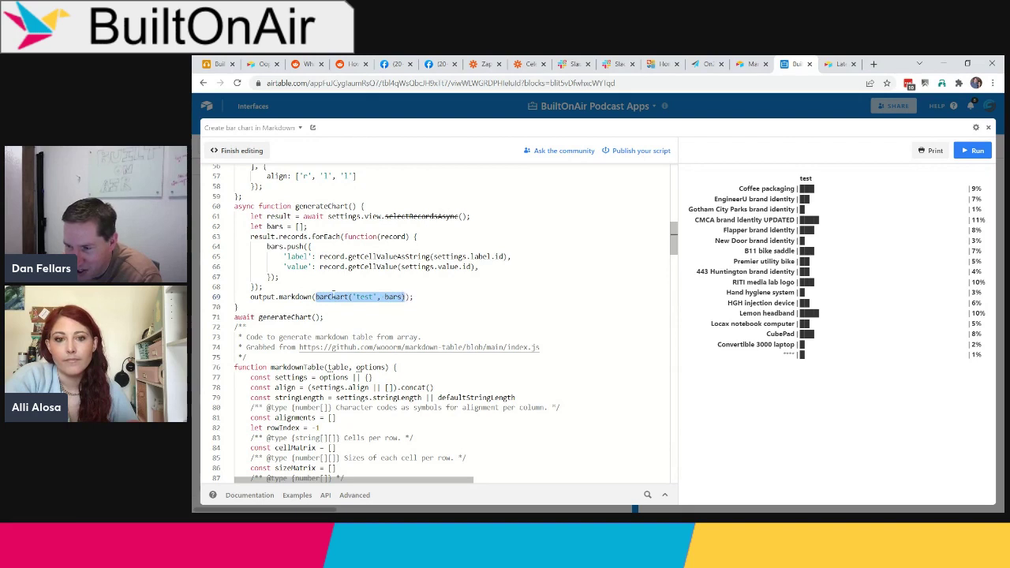
{"action": "double_click", "coordinate": [264, 297]}
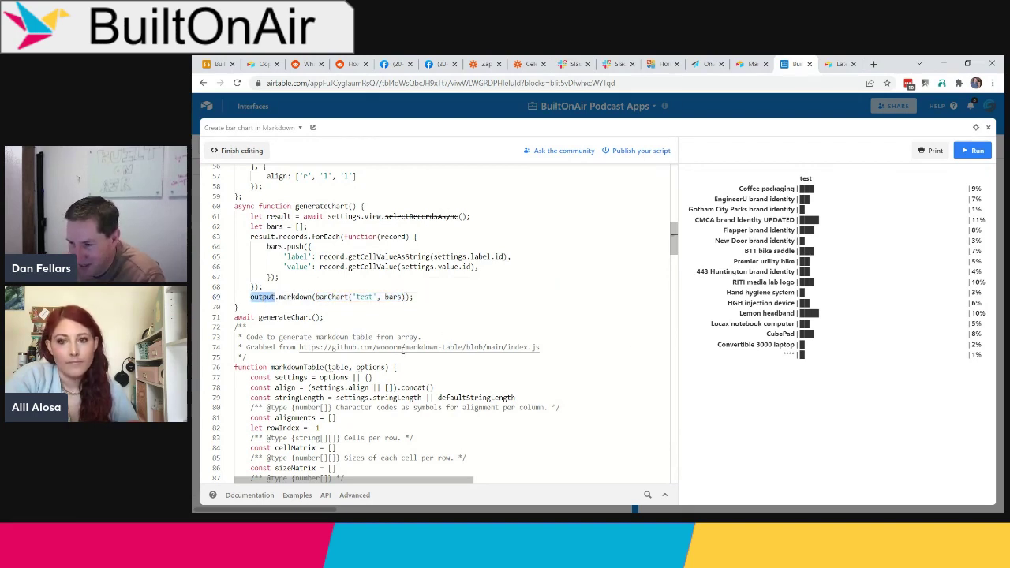
{"action": "double_click", "coordinate": [331, 297]}
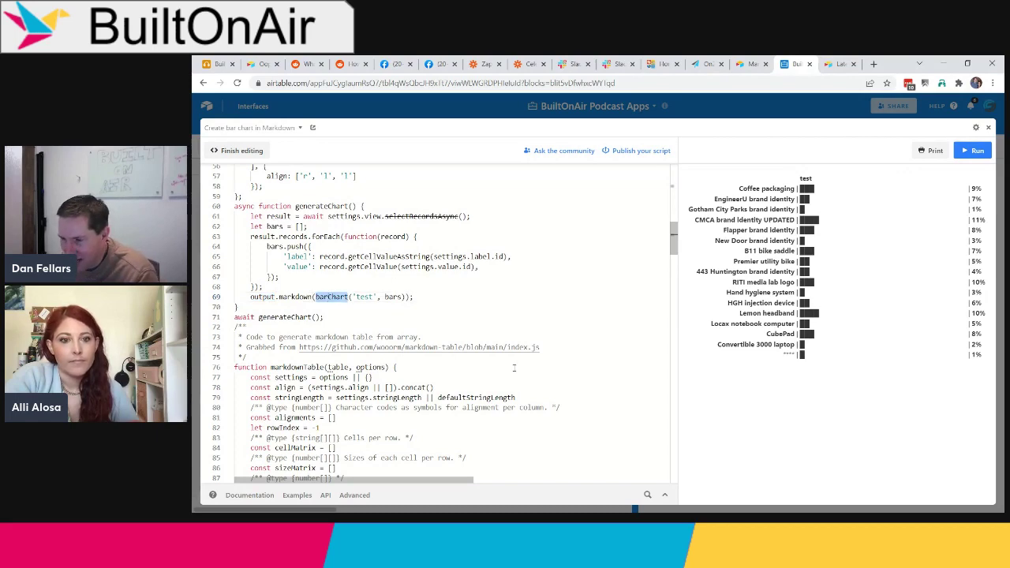
Step: Examine the markdownTable code from its GitHub source link to the alignment-row logic, and relate it to the rendered chart
{"action": "scroll", "coordinate": [513, 368], "scroll_direction": "down", "scroll_amount": 5}
{"action": "scroll", "coordinate": [311, 306], "scroll_direction": "up", "scroll_amount": 2}
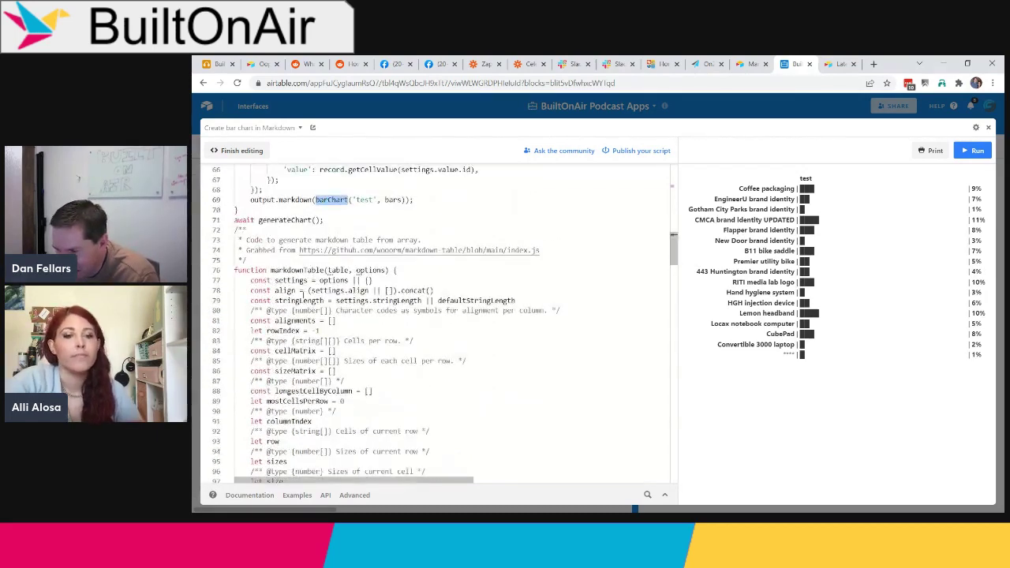
{"action": "left_click_drag", "start_coordinate": [299, 250], "coordinate": [541, 251]}
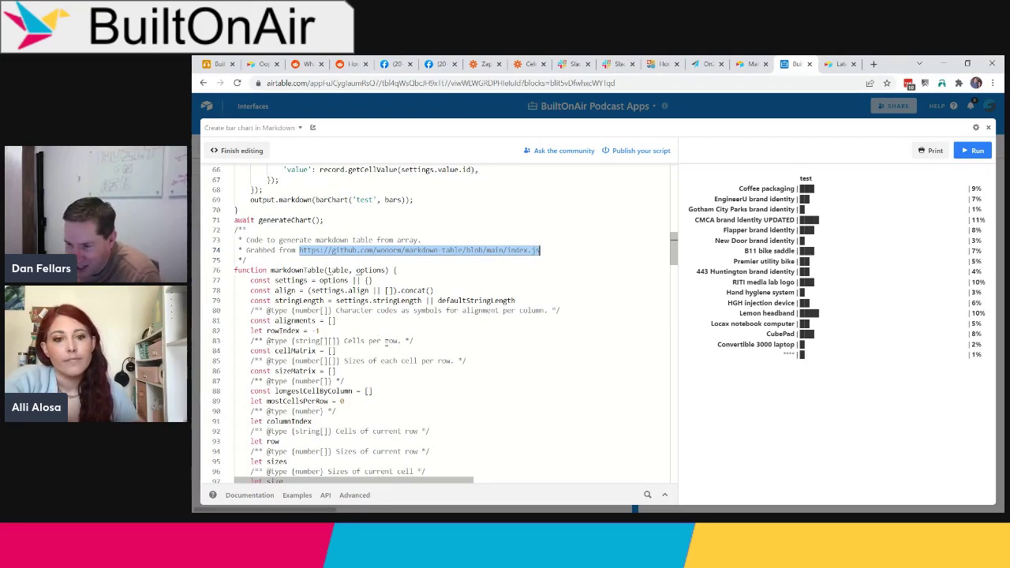
{"action": "scroll", "coordinate": [387, 342], "scroll_direction": "down", "scroll_amount": 3}
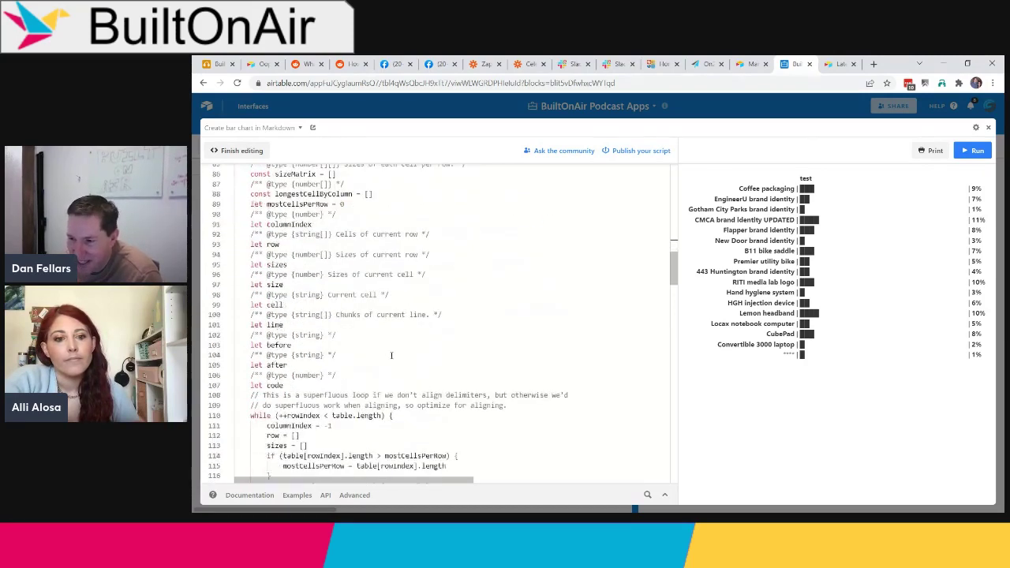
{"action": "scroll", "coordinate": [392, 356], "scroll_direction": "down", "scroll_amount": 4}
{"action": "scroll", "coordinate": [389, 355], "scroll_direction": "down", "scroll_amount": 2}
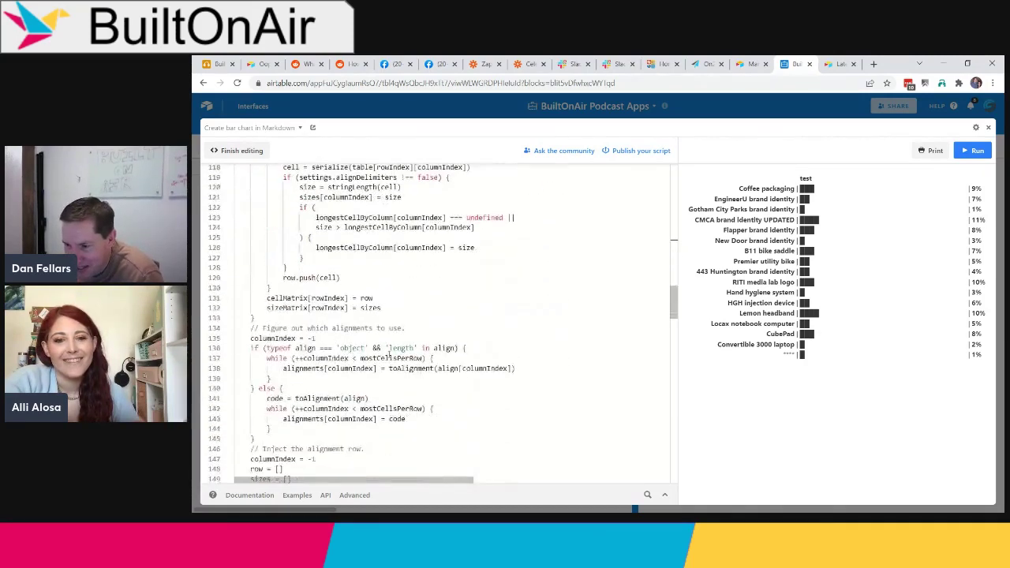
{"action": "scroll", "coordinate": [389, 355], "scroll_direction": "down", "scroll_amount": 2}
{"action": "scroll", "coordinate": [389, 355], "scroll_direction": "down", "scroll_amount": 3}
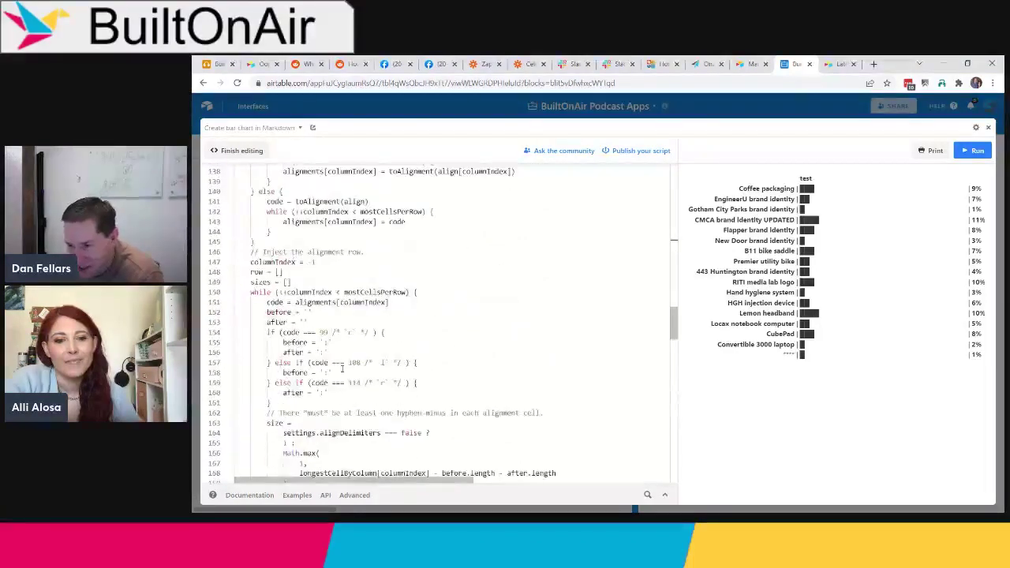
{"action": "left_click_drag", "start_coordinate": [700, 187], "coordinate": [880, 377]}
{"action": "left_click", "coordinate": [864, 395]}
Step: Return to the comment above markdownTable and point out the GitHub link crediting the code's source and author
{"action": "scroll", "coordinate": [342, 272], "scroll_direction": "up", "scroll_amount": 5}
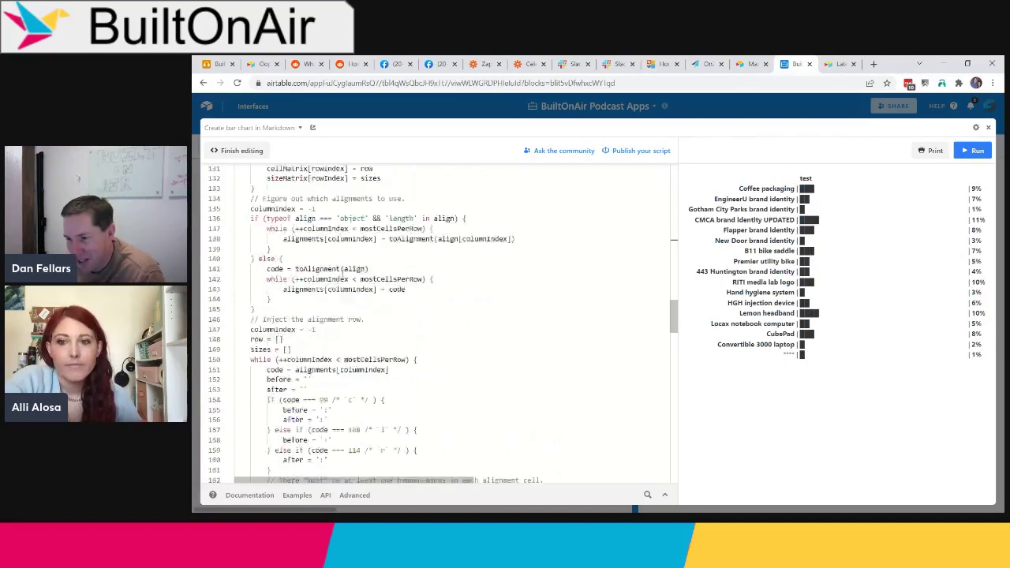
{"action": "scroll", "coordinate": [347, 276], "scroll_direction": "up", "scroll_amount": 3}
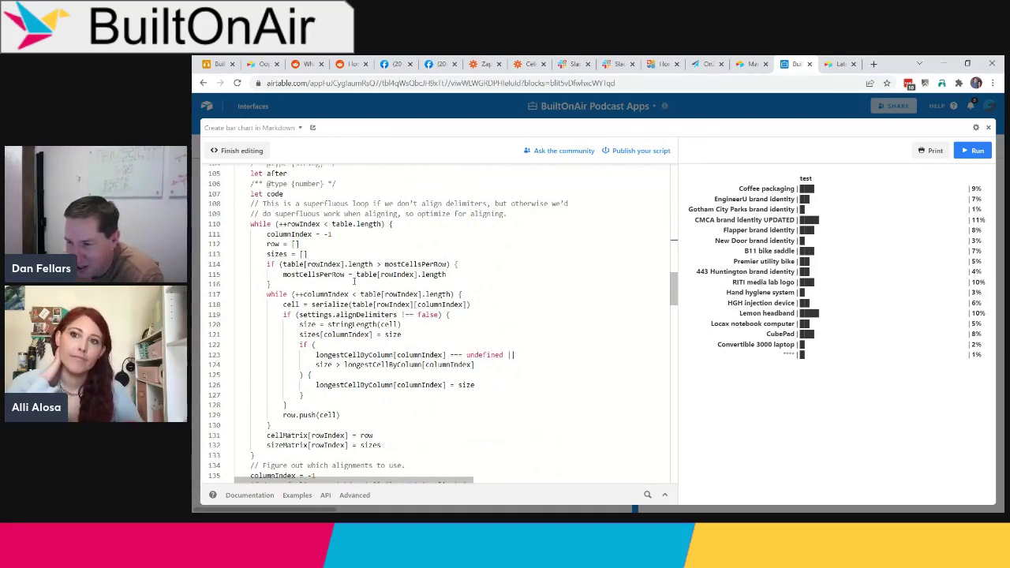
{"action": "scroll", "coordinate": [354, 281], "scroll_direction": "up", "scroll_amount": 1}
{"action": "scroll", "coordinate": [348, 281], "scroll_direction": "up", "scroll_amount": 10}
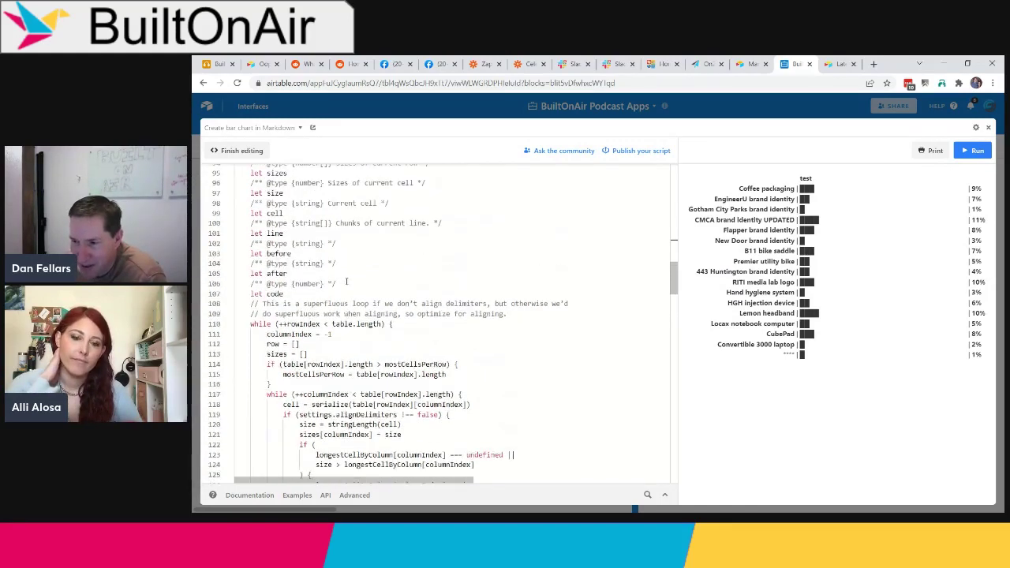
{"action": "scroll", "coordinate": [271, 273], "scroll_direction": "up", "scroll_amount": 2}
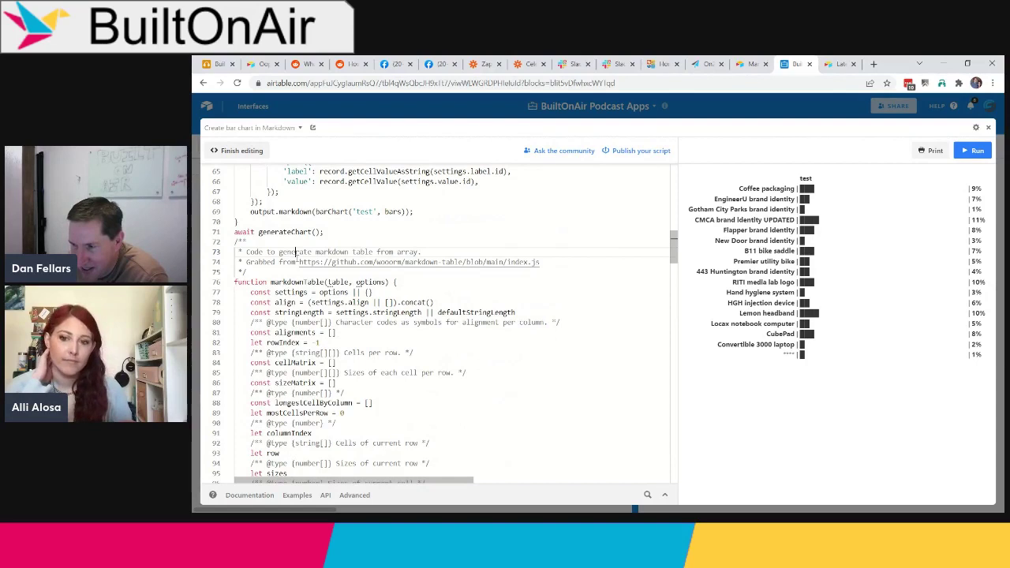
{"action": "double_click", "coordinate": [416, 265]}
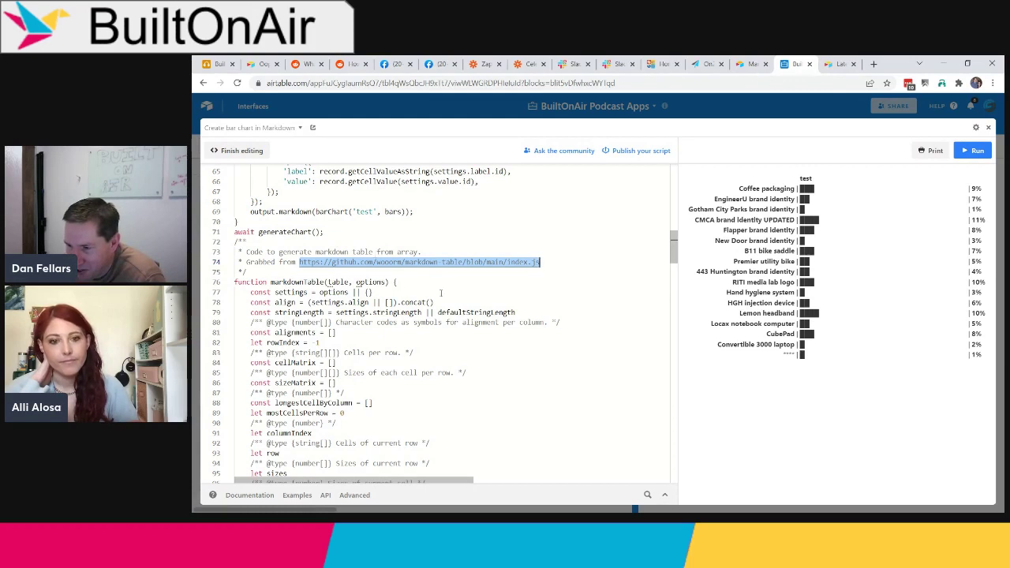
{"action": "scroll", "coordinate": [377, 350], "scroll_direction": "down", "scroll_amount": 1}
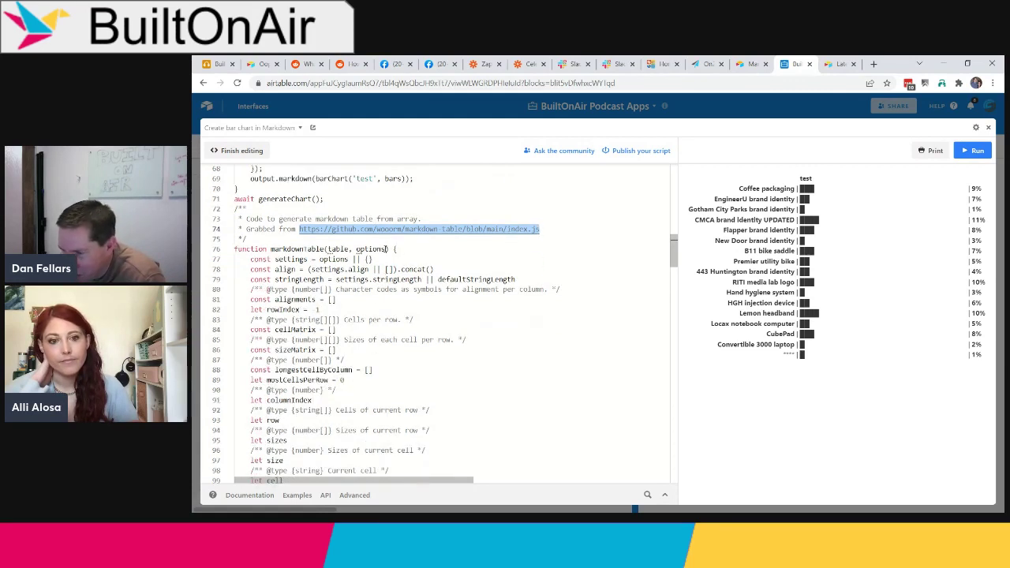
{"action": "triple_click", "coordinate": [392, 228]}
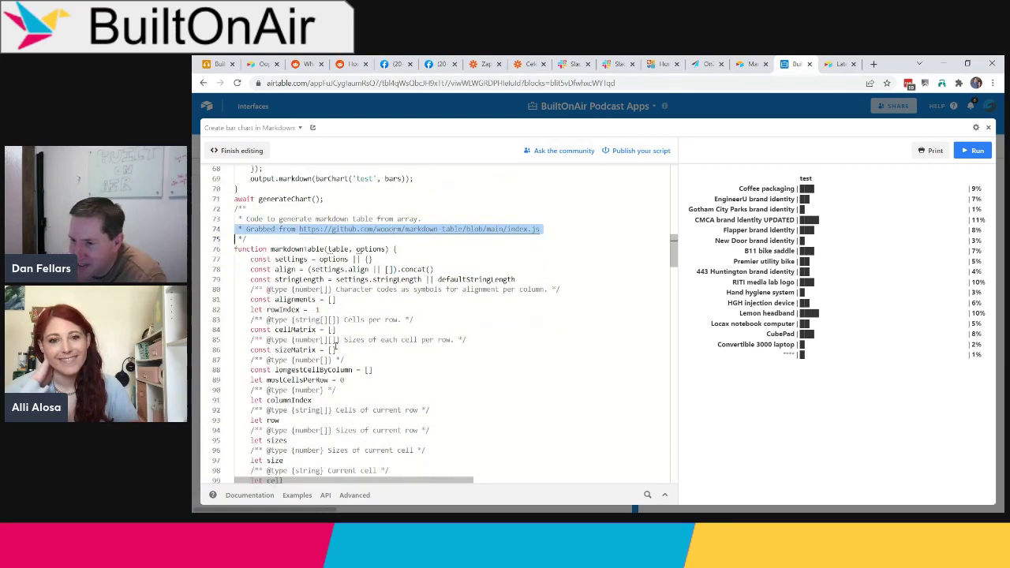
{"action": "double_click", "coordinate": [388, 229]}
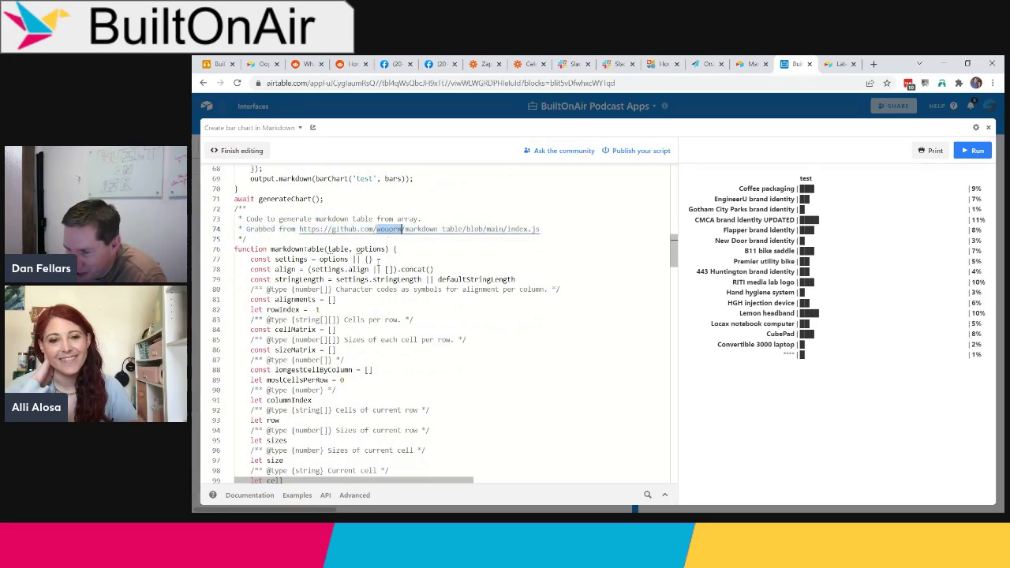
Step: Skim the remaining helper code to the end of the script, and return to the default options in barChart
{"action": "scroll", "coordinate": [378, 259], "scroll_direction": "down", "scroll_amount": 11}
{"action": "scroll", "coordinate": [354, 357], "scroll_direction": "down", "scroll_amount": 15}
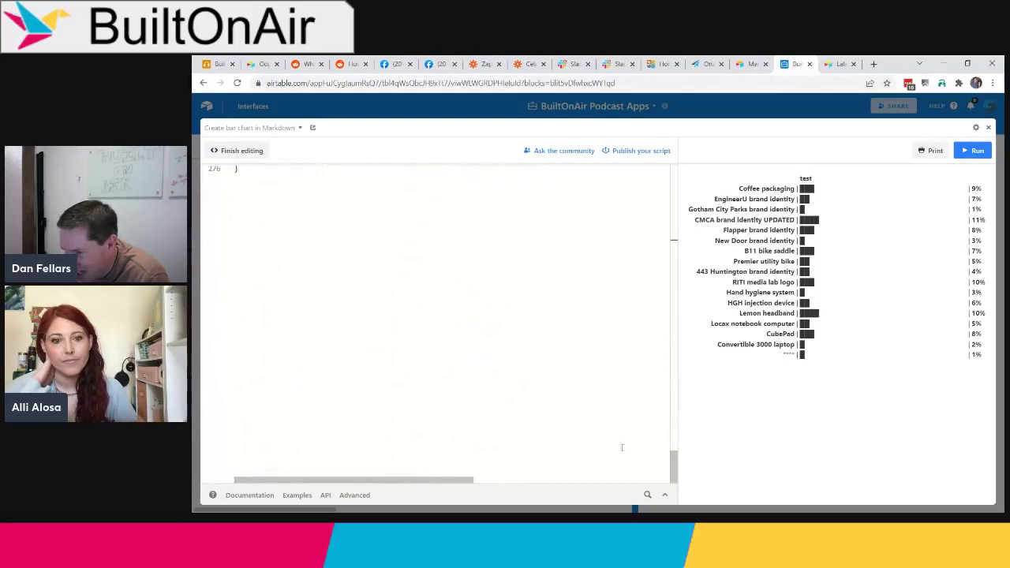
{"action": "scroll", "coordinate": [513, 384], "scroll_direction": "up", "scroll_amount": 8}
{"action": "scroll", "coordinate": [508, 369], "scroll_direction": "up", "scroll_amount": 12}
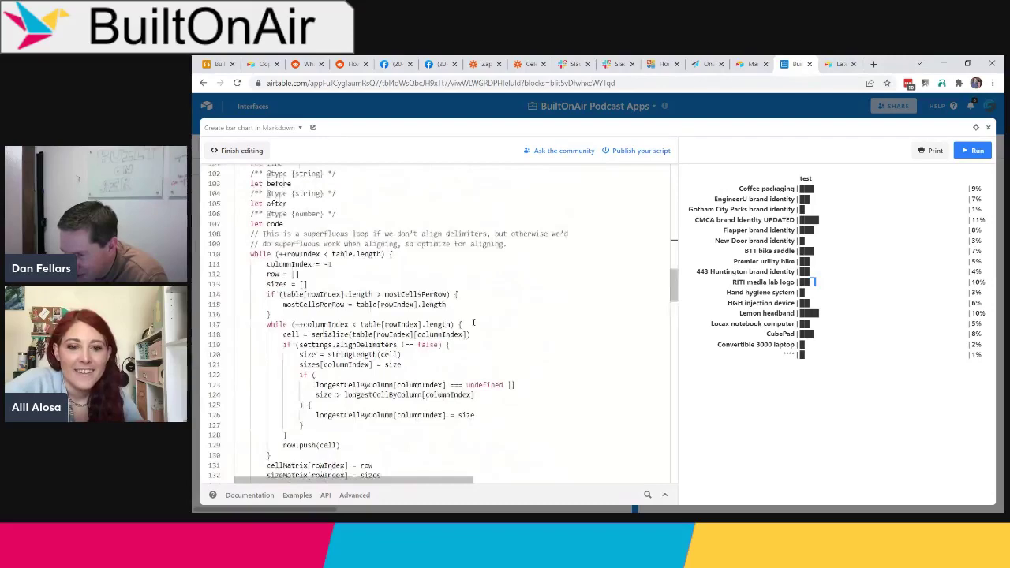
{"action": "scroll", "coordinate": [474, 322], "scroll_direction": "up", "scroll_amount": 7}
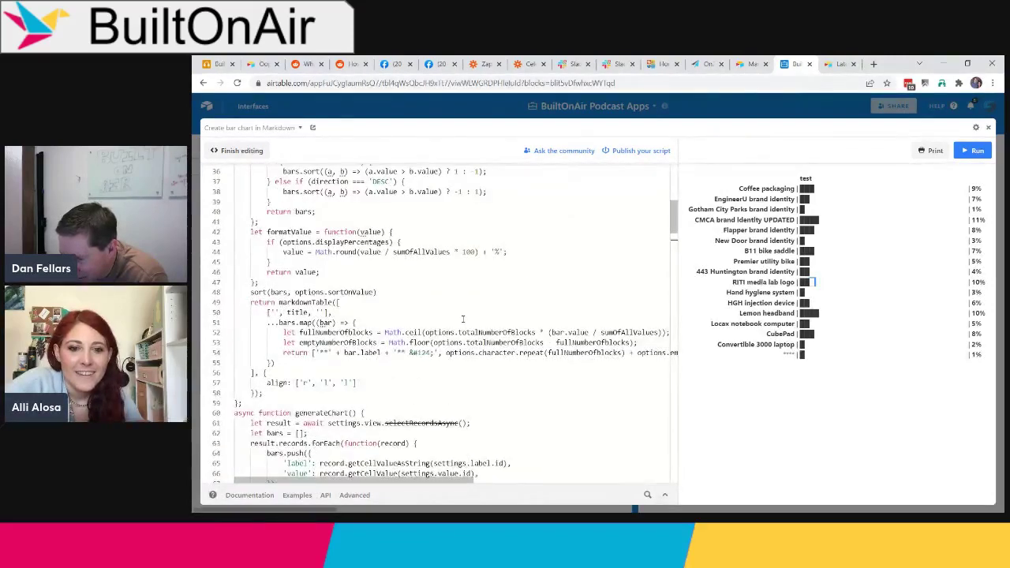
{"action": "scroll", "coordinate": [463, 319], "scroll_direction": "up", "scroll_amount": 4}
{"action": "scroll", "coordinate": [307, 280], "scroll_direction": "down", "scroll_amount": 2}
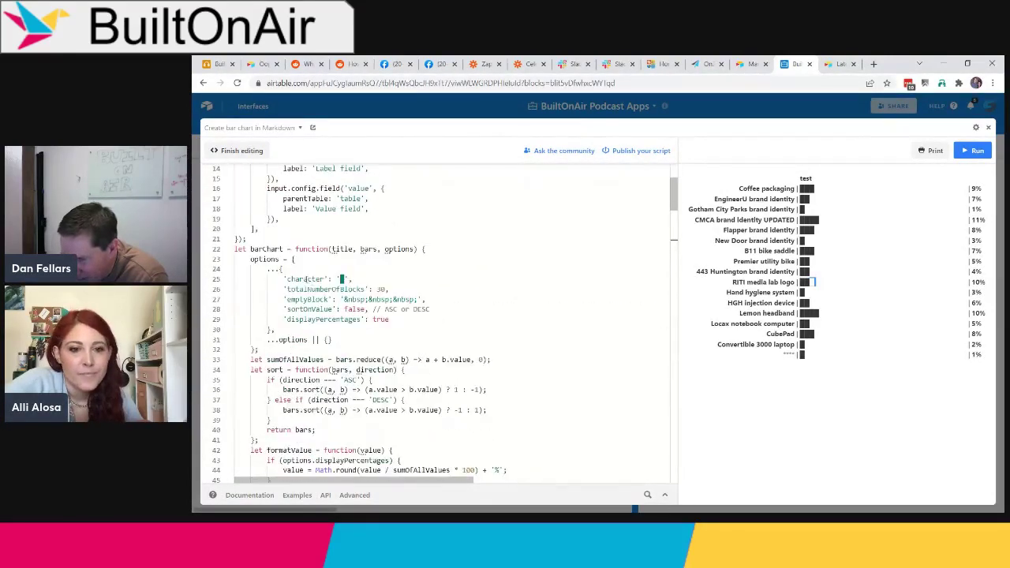
Step: Replace the block symbol in barChart's character option with a single yellow hand emoji, and rerun the script
{"action": "double_click", "coordinate": [305, 279]}
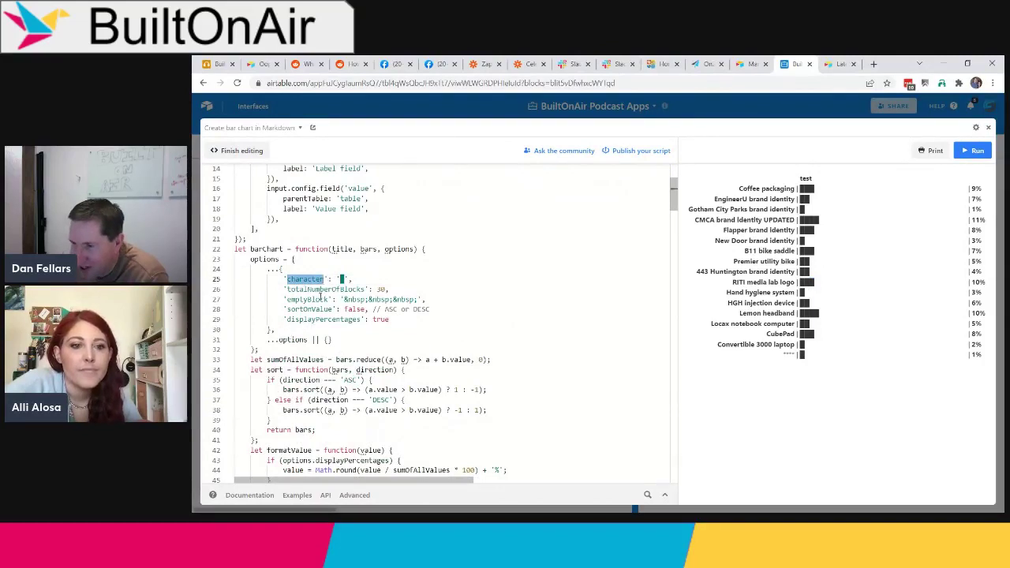
{"action": "left_click", "coordinate": [395, 271]}
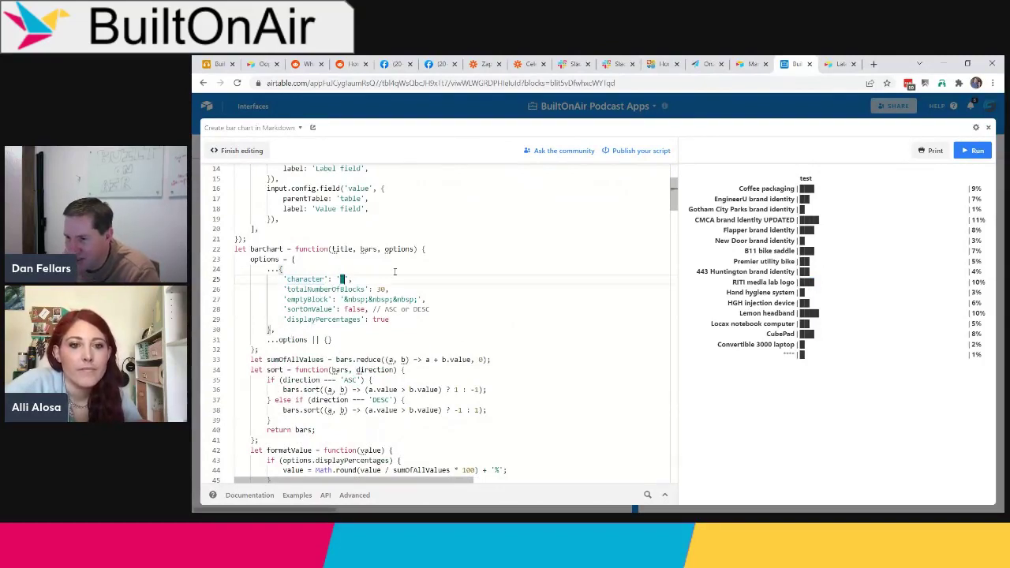
{"action": "key", "text": "BackSpace"}
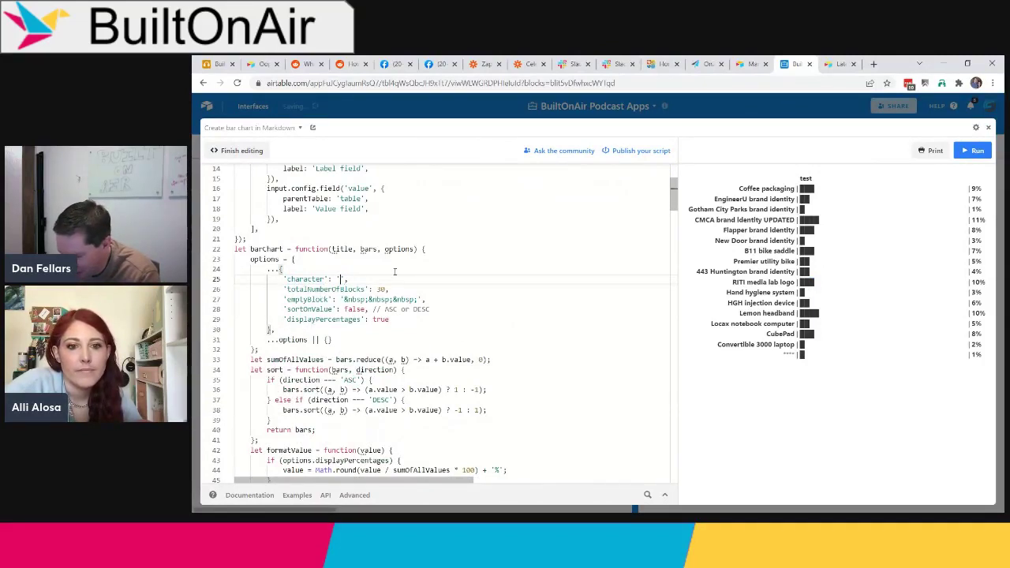
{"action": "key", "text": "super+period"}
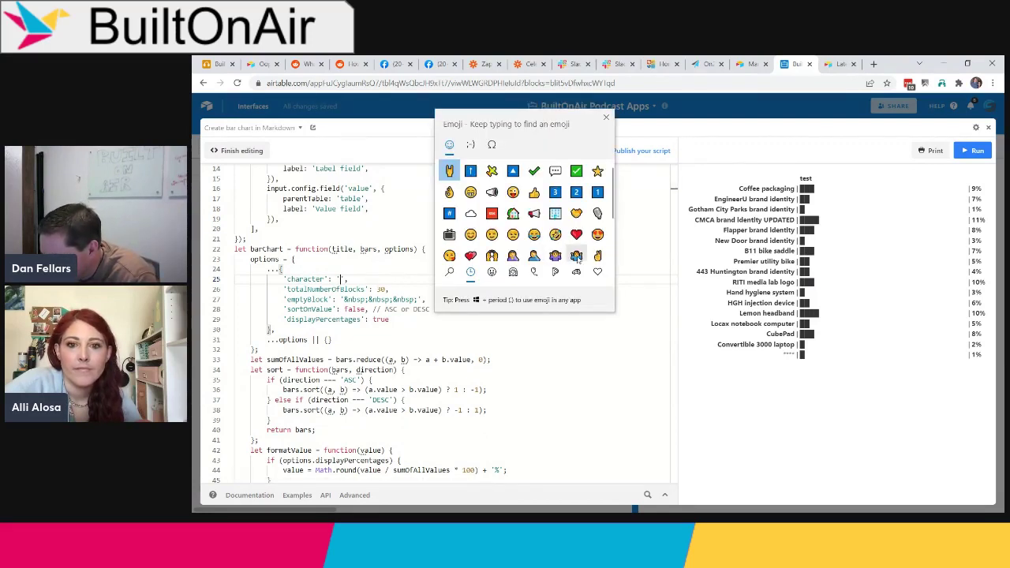
{"action": "left_click", "coordinate": [450, 172]}
{"action": "left_click", "coordinate": [450, 172]}
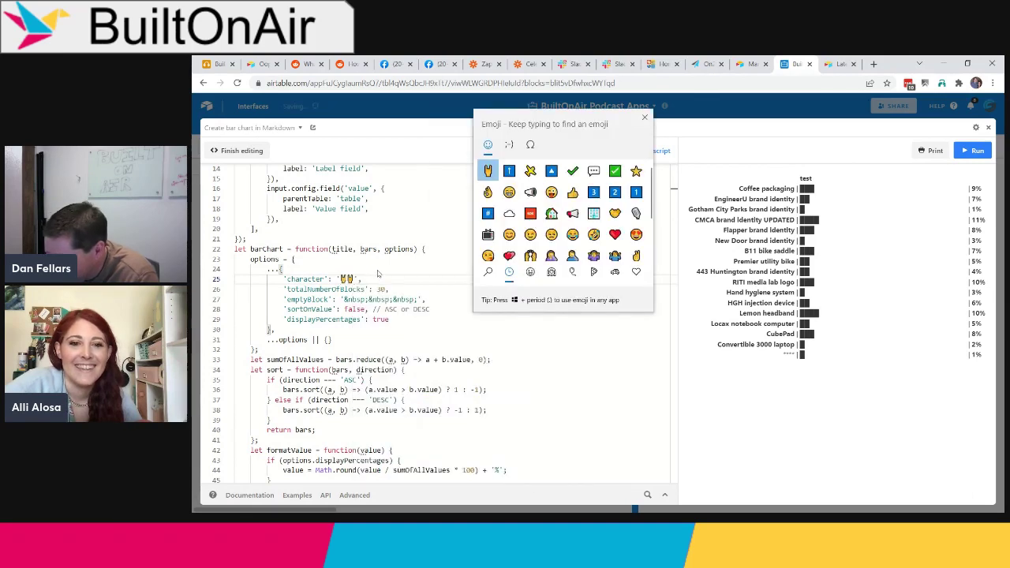
{"action": "key", "text": "Escape"}
{"action": "key", "text": "BackSpace"}
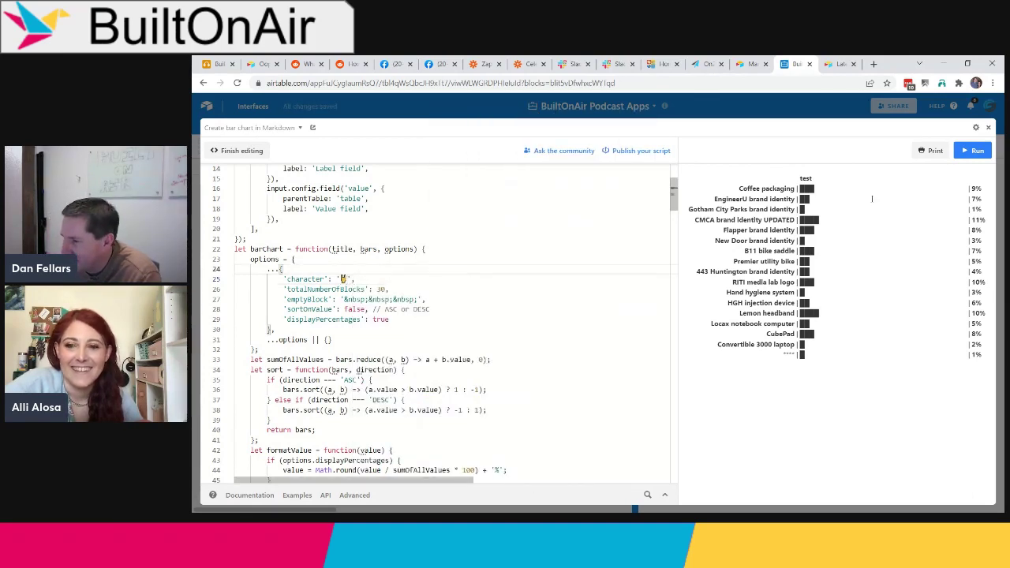
{"action": "left_click", "coordinate": [964, 154]}
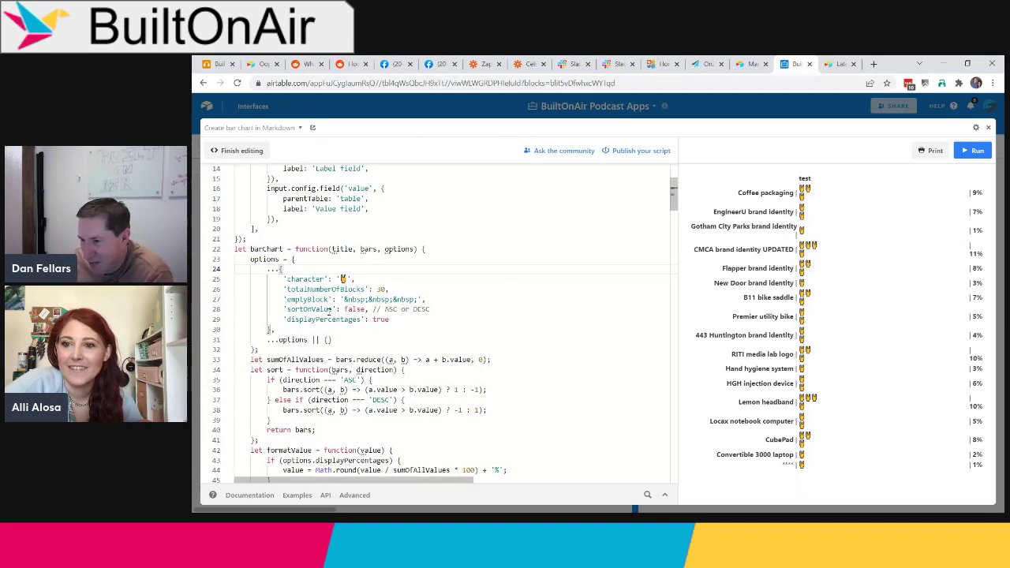
Step: Leave the bar chart script's character option and return to the segment slides, advancing to the BuiltOnAir Community slide
{"action": "left_click", "coordinate": [342, 279]}
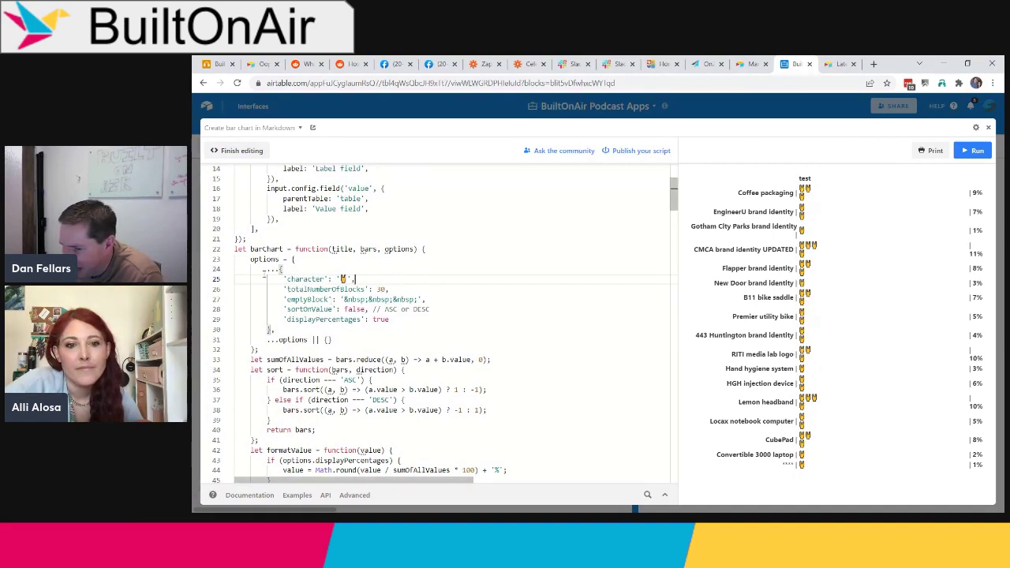
{"action": "left_click", "coordinate": [295, 269]}
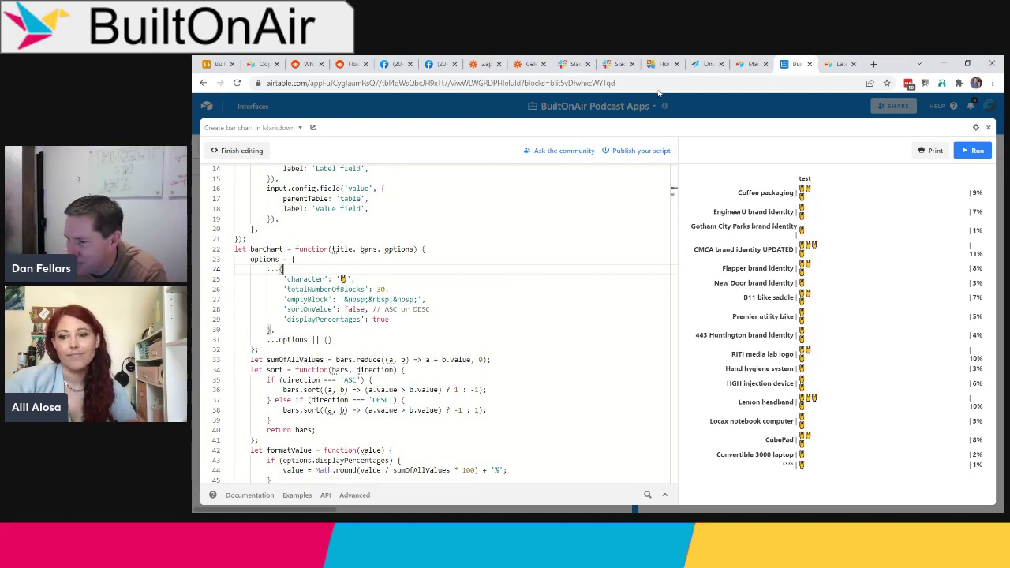
{"action": "key", "text": "ctrl+1"}
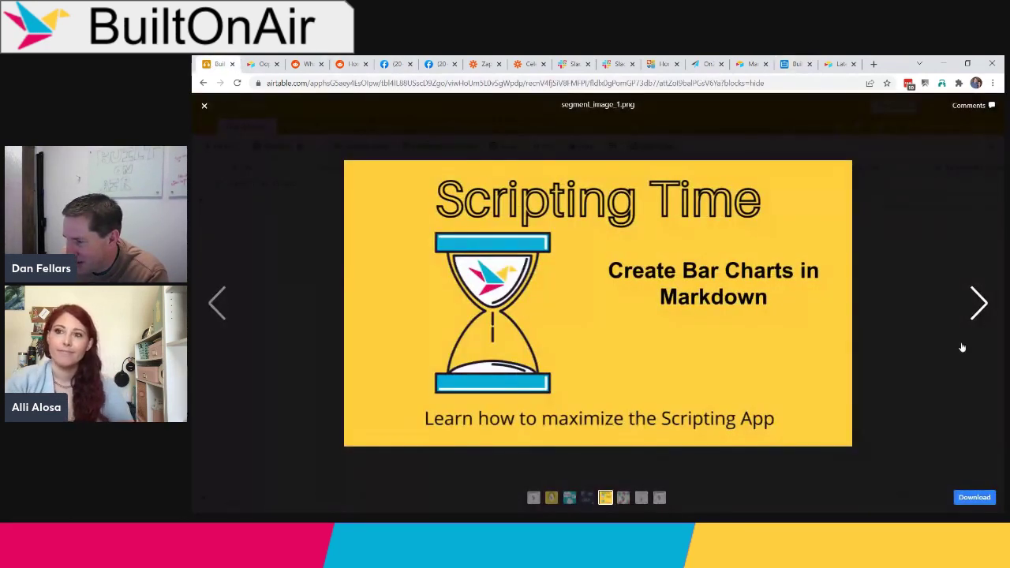
{"action": "left_click", "coordinate": [978, 306]}
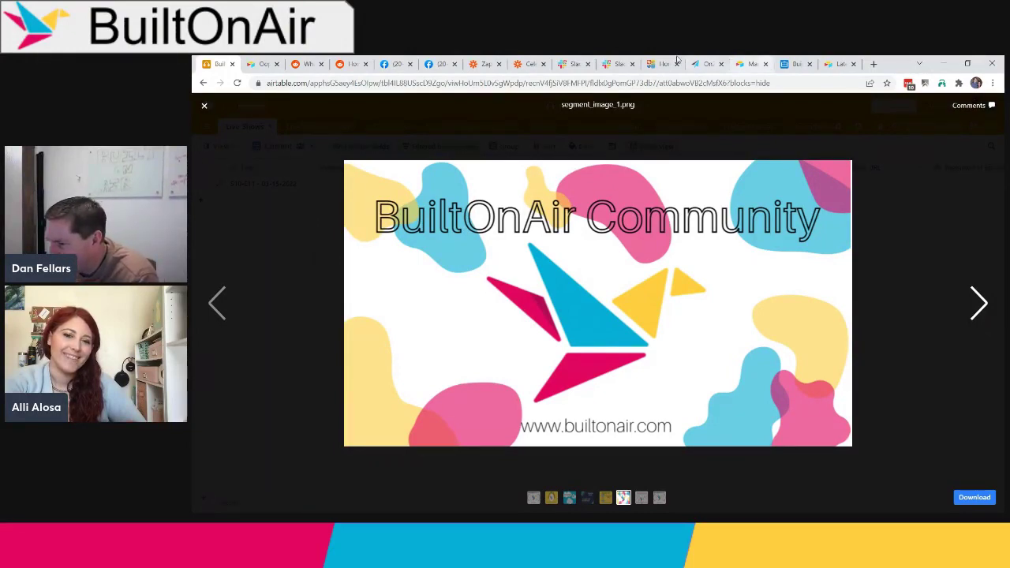
Step: Close the image preview in the Slack Share menu thread, and advance the segment slides to Audience Questions on automation error email recipients
{"action": "left_click", "coordinate": [572, 64]}
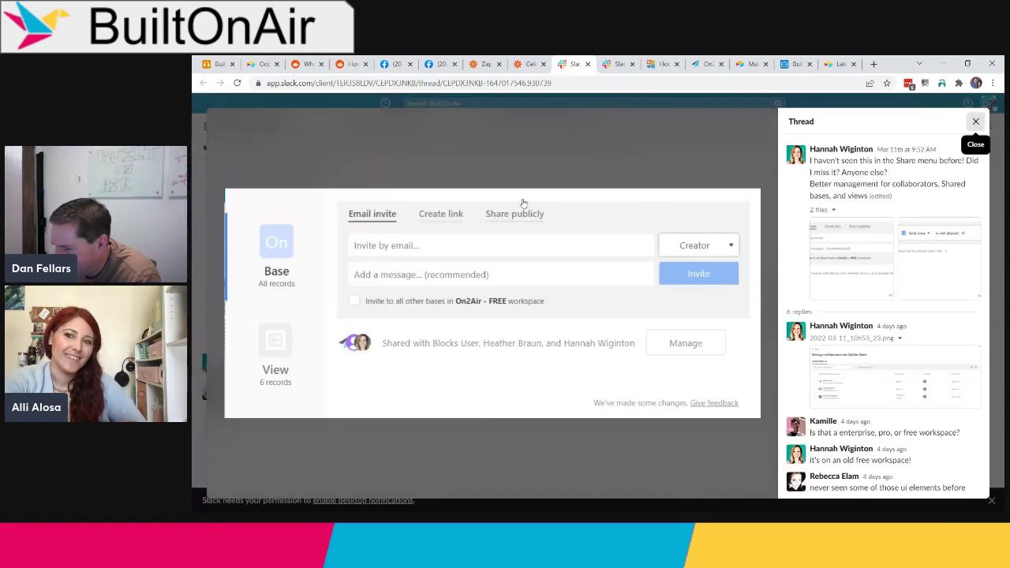
{"action": "left_click", "coordinate": [975, 119]}
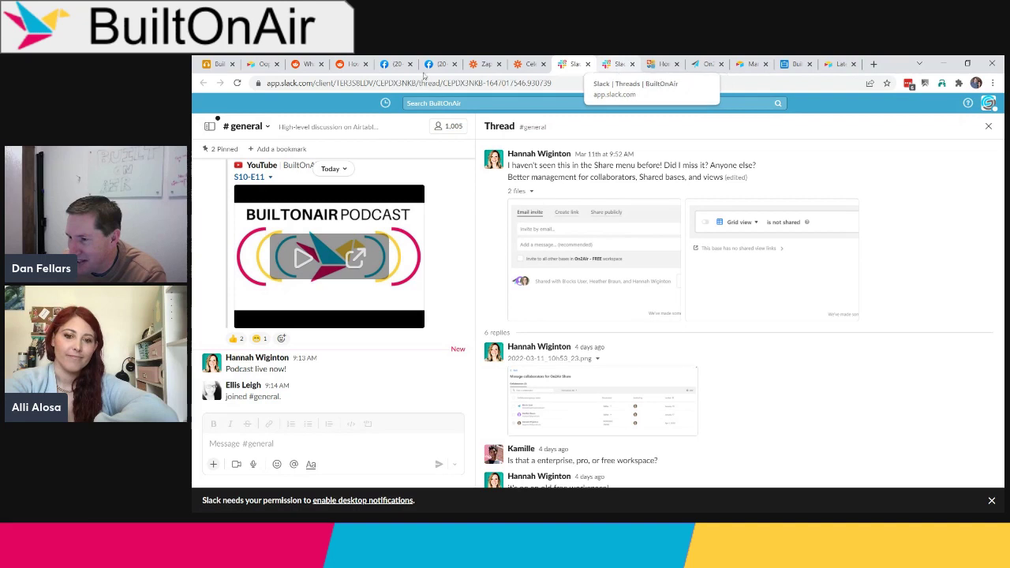
{"action": "left_click", "coordinate": [217, 64]}
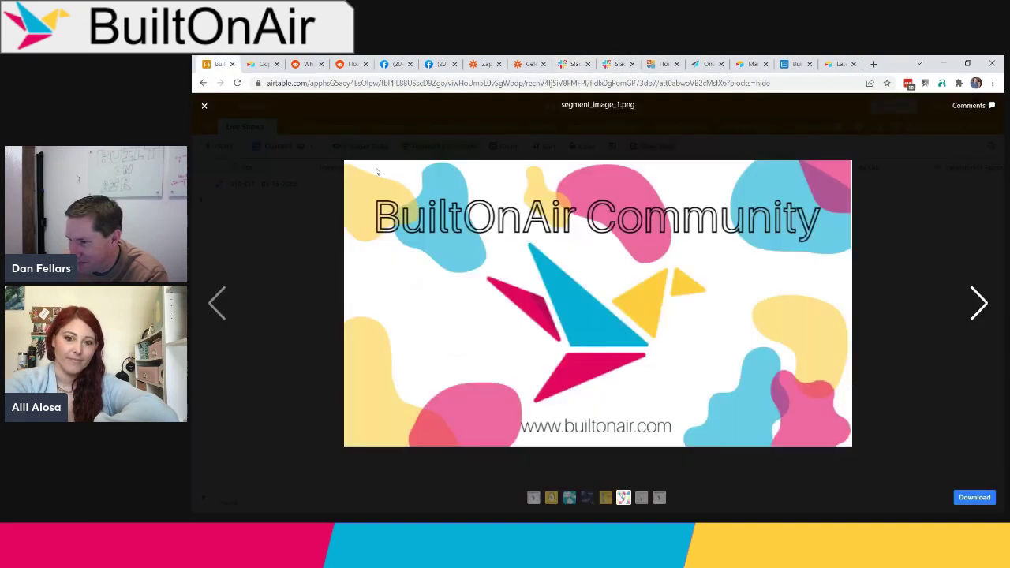
{"action": "left_click", "coordinate": [979, 304]}
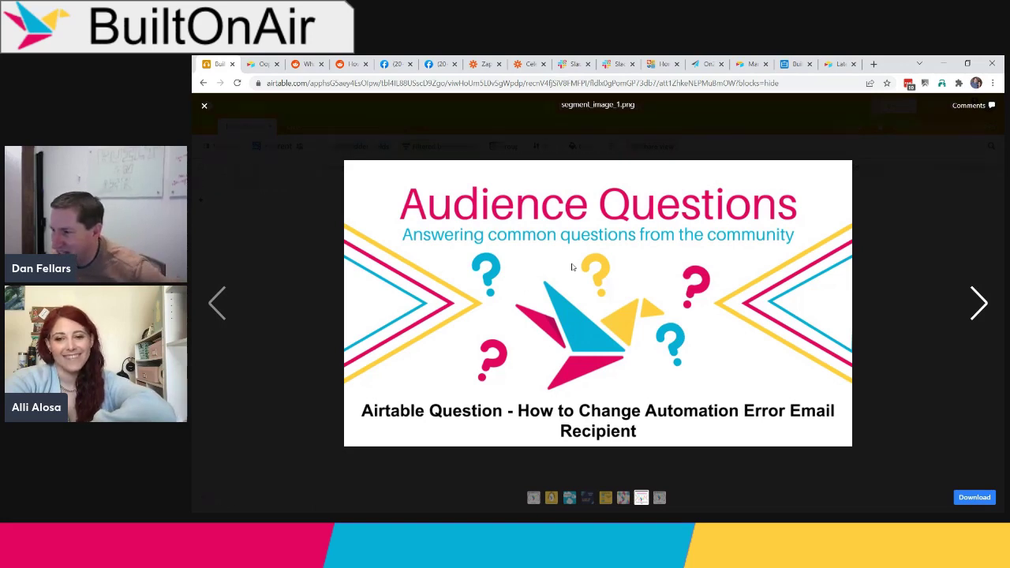
Step: Close the bar chart script in the BuiltOnAir Podcast Apps base and open the Receive Data Back automation
{"action": "left_click", "coordinate": [792, 64]}
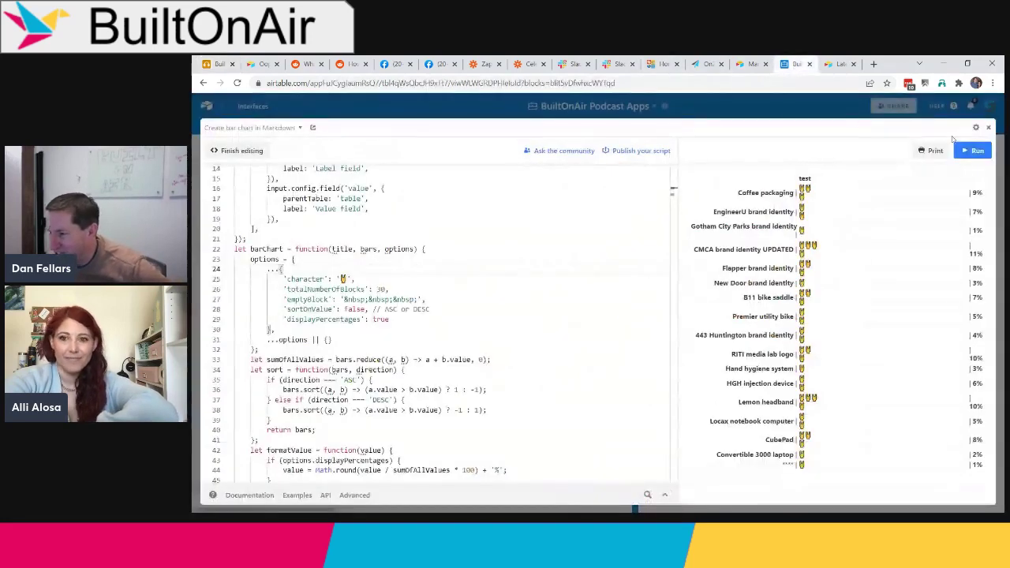
{"action": "left_click", "coordinate": [986, 128]}
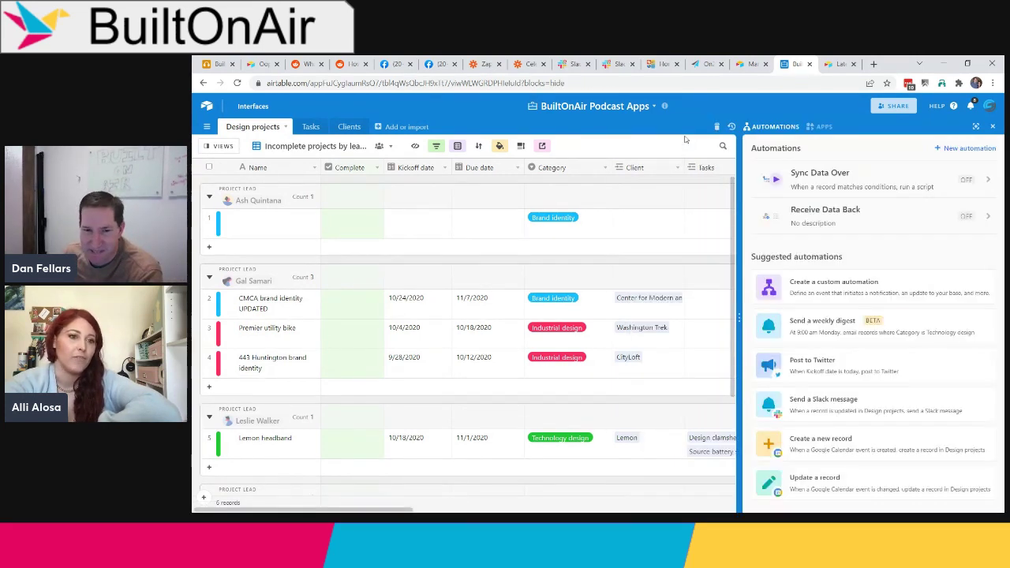
{"action": "left_click", "coordinate": [831, 211]}
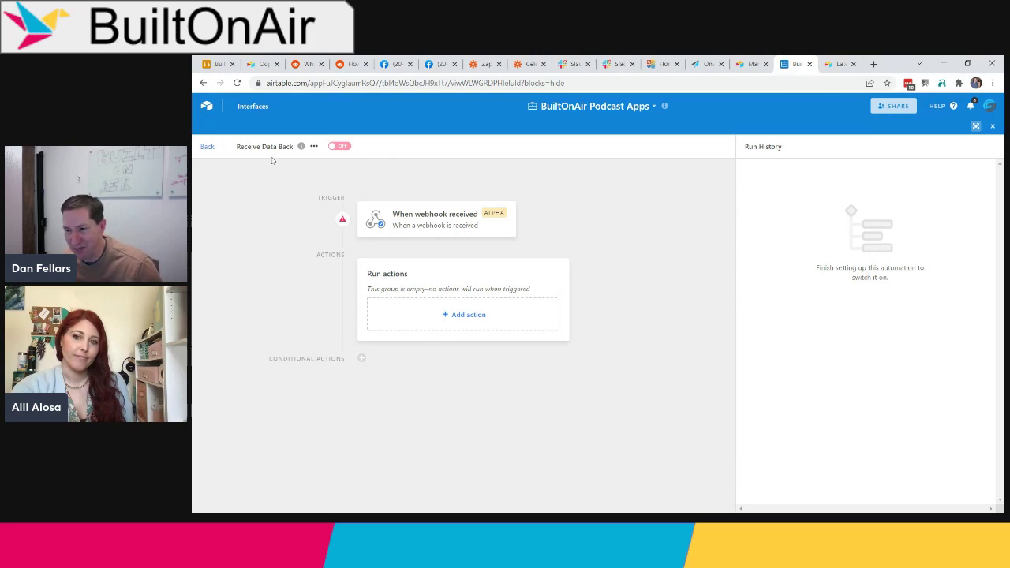
Step: Return from the automation to the Design projects table and show its list of views
{"action": "left_click", "coordinate": [223, 147]}
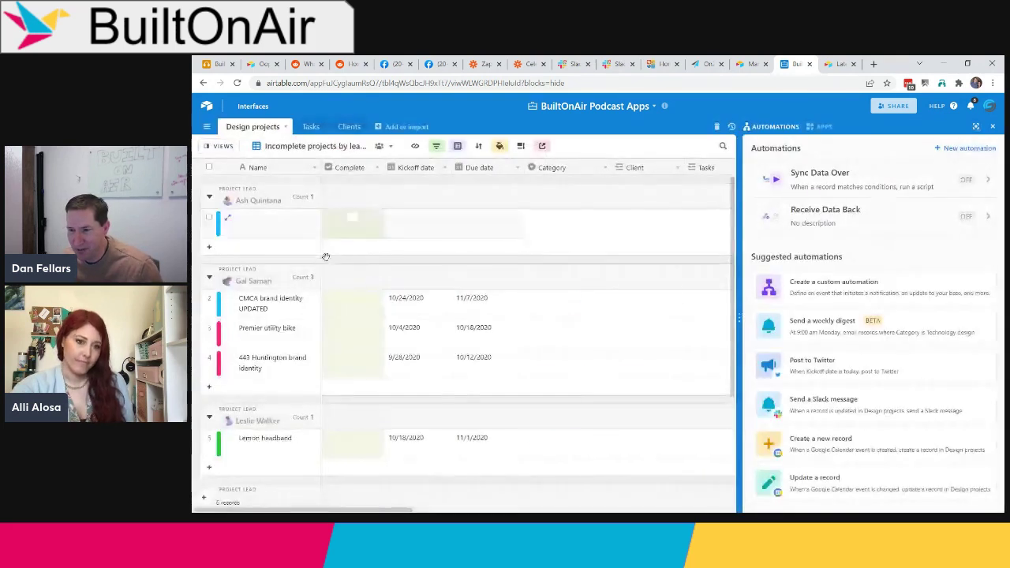
{"action": "left_click", "coordinate": [224, 146]}
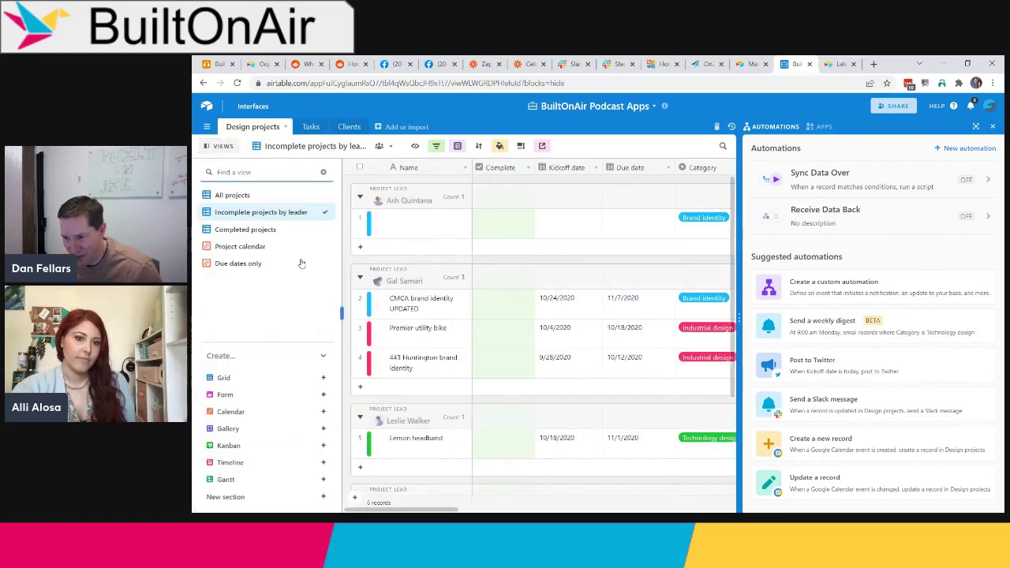